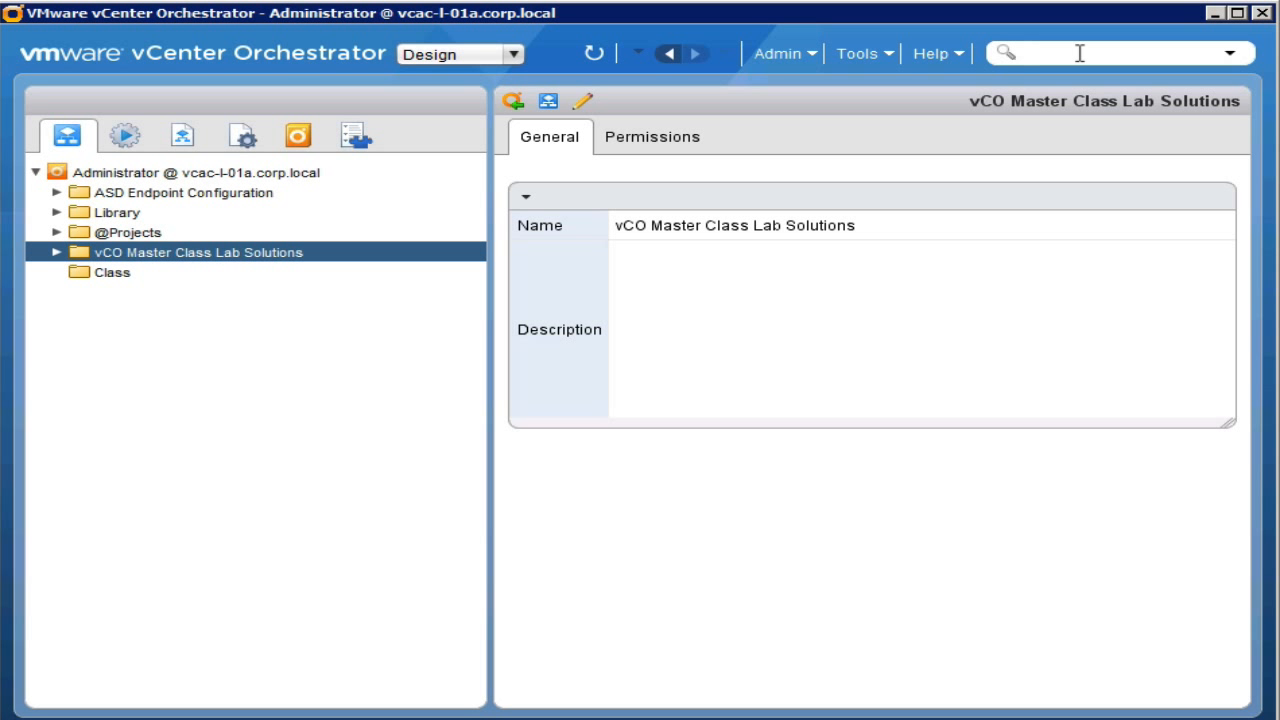
# - Search for the "Register an SNMP device" workflow and open it in the workflow library
pyautogui.hotkey('ctrl', 'v')
pyautogui.press('Return')
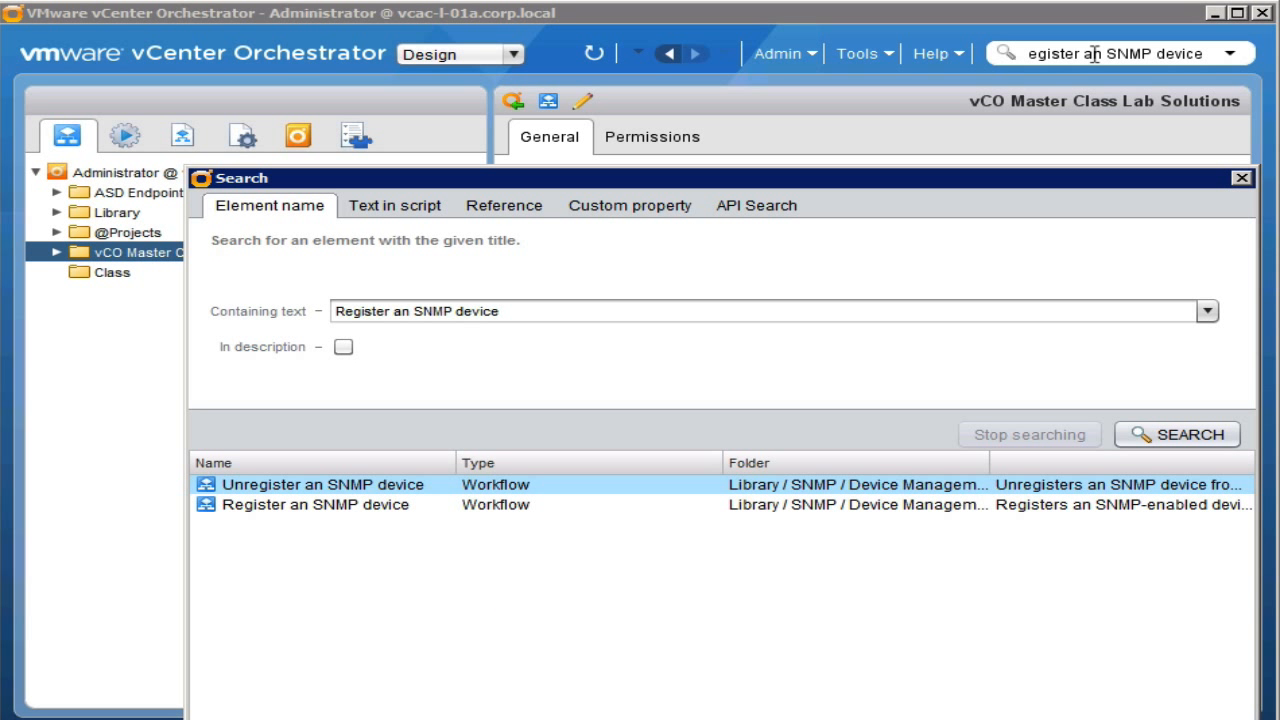
pyautogui.moveTo(900, 180); pyautogui.dragTo(853, 88)
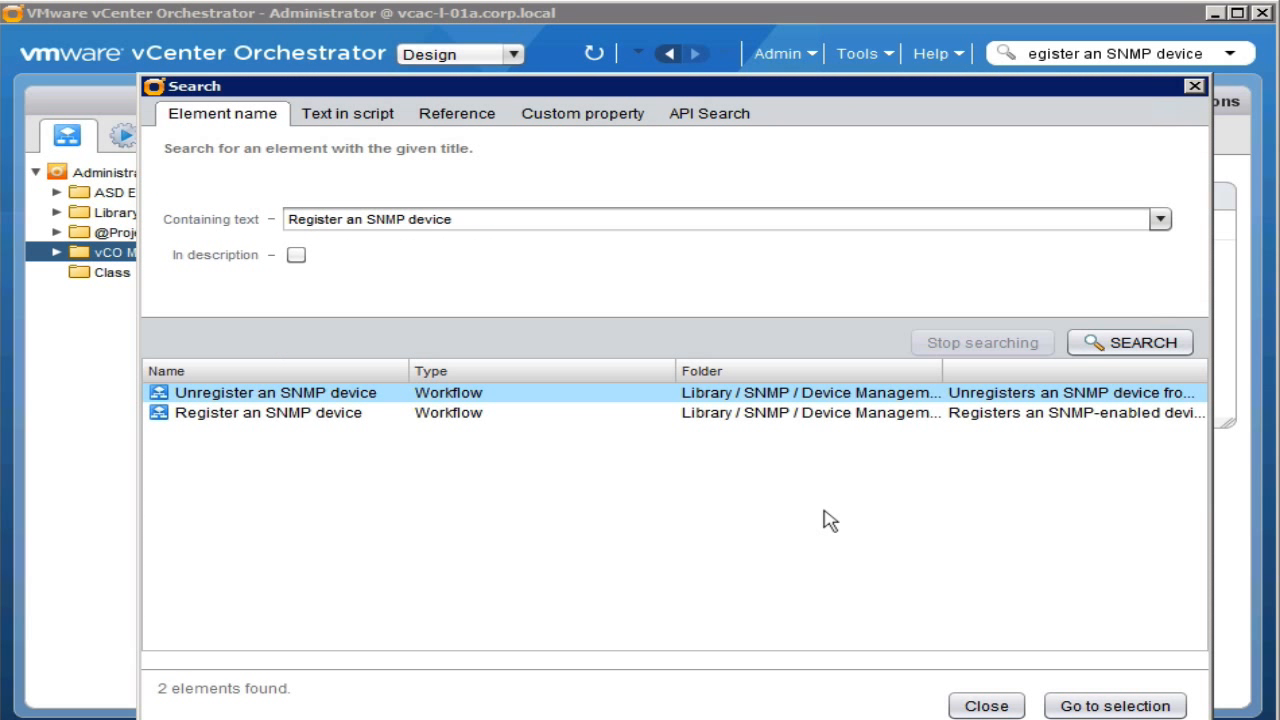
pyautogui.doubleClick(255, 420)
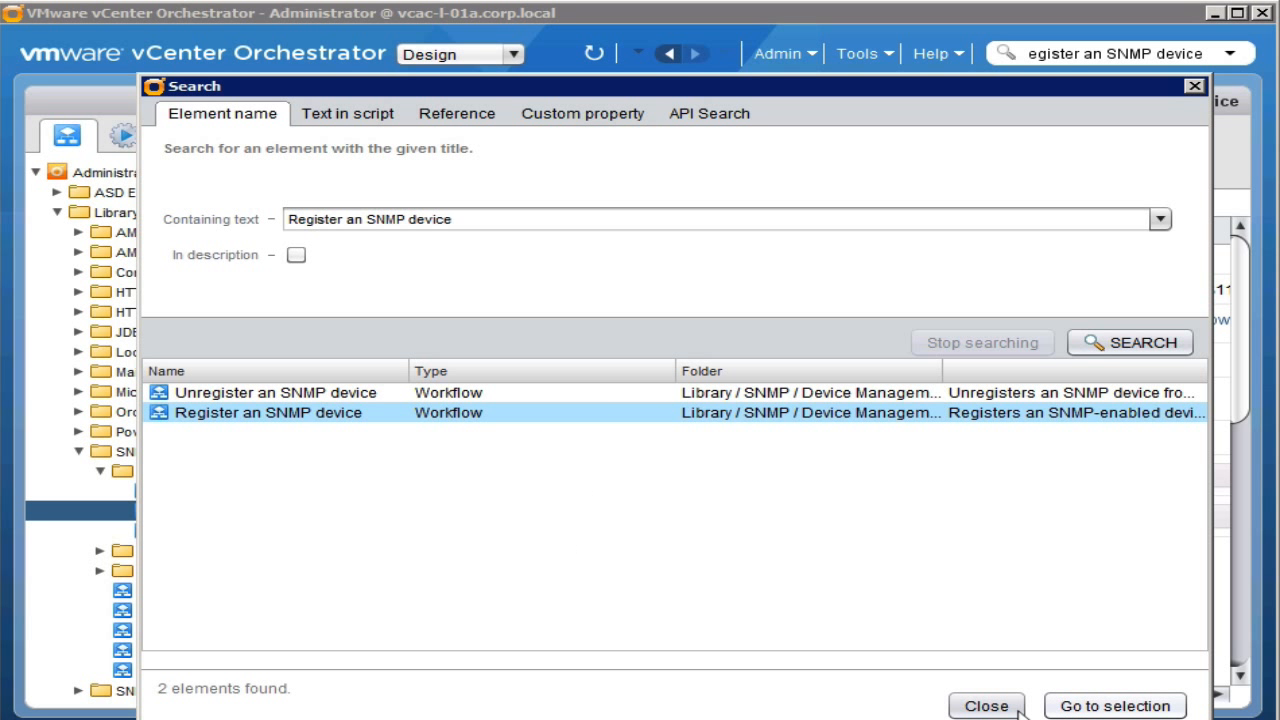
pyautogui.click(986, 706)
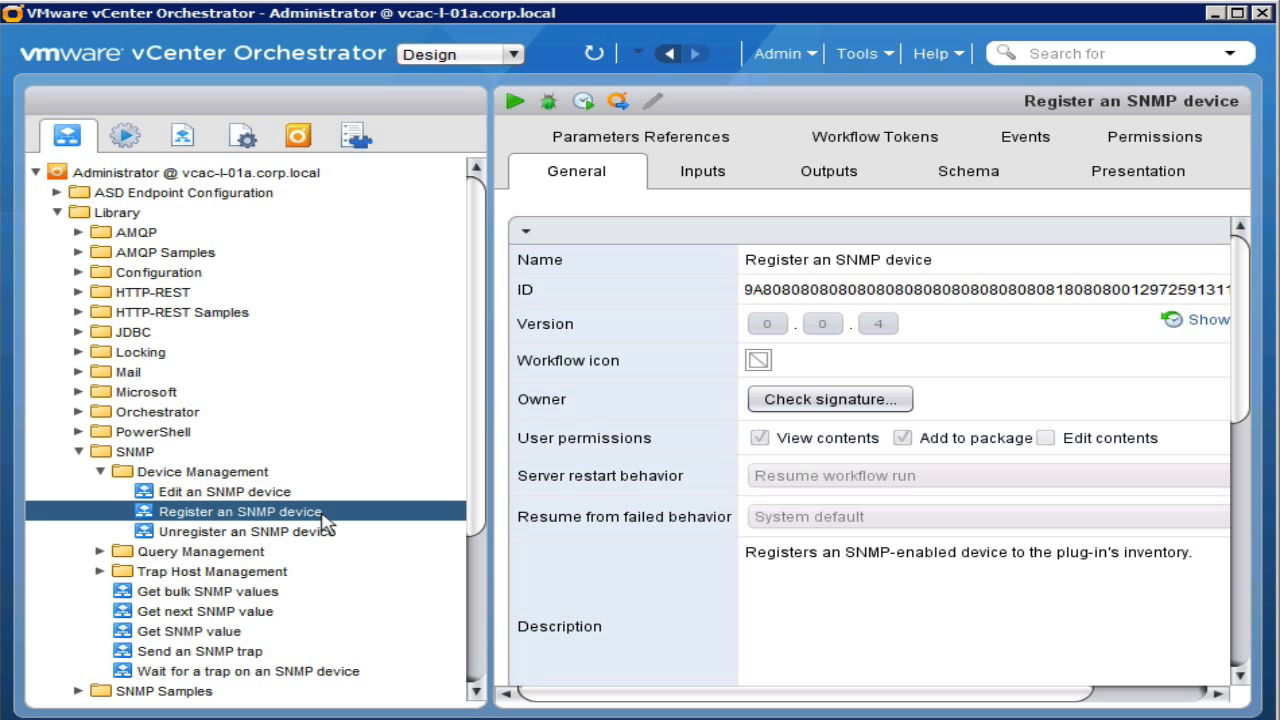
# - Run the Register an SNMP device workflow with device address localhost and name "Local SNMP device"
pyautogui.rightClick(256, 514)
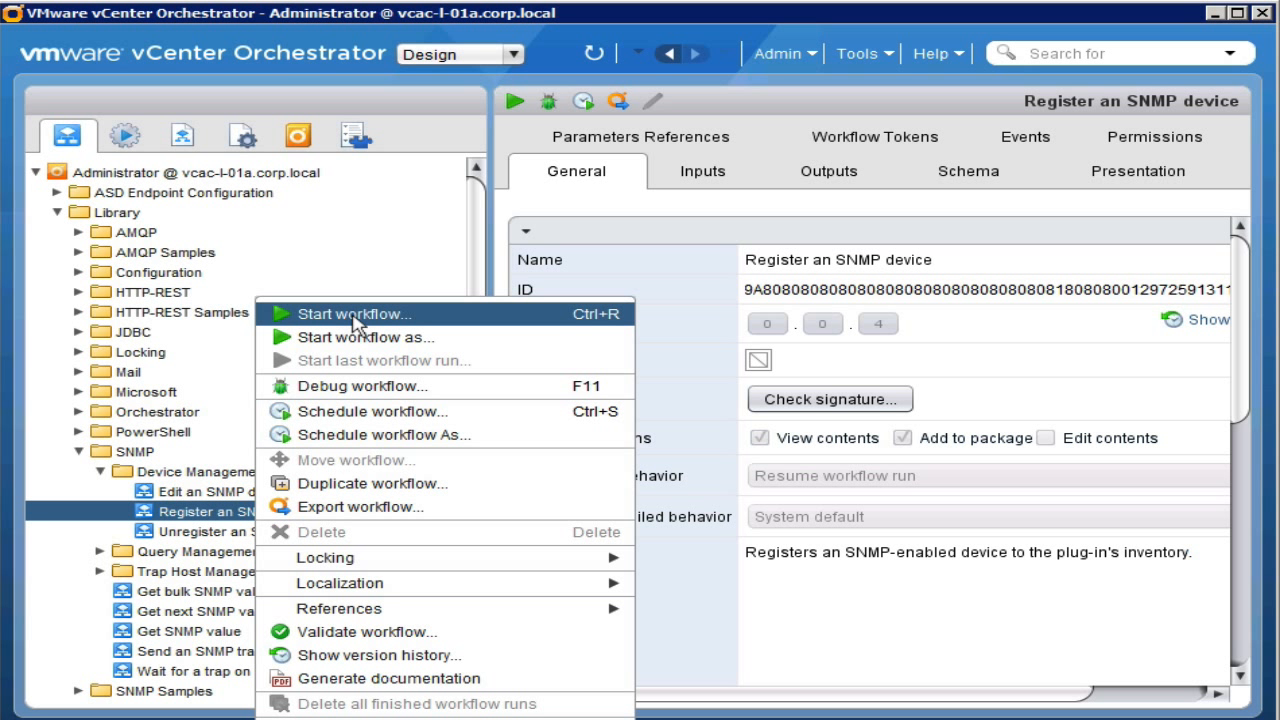
pyautogui.click(676, 281)
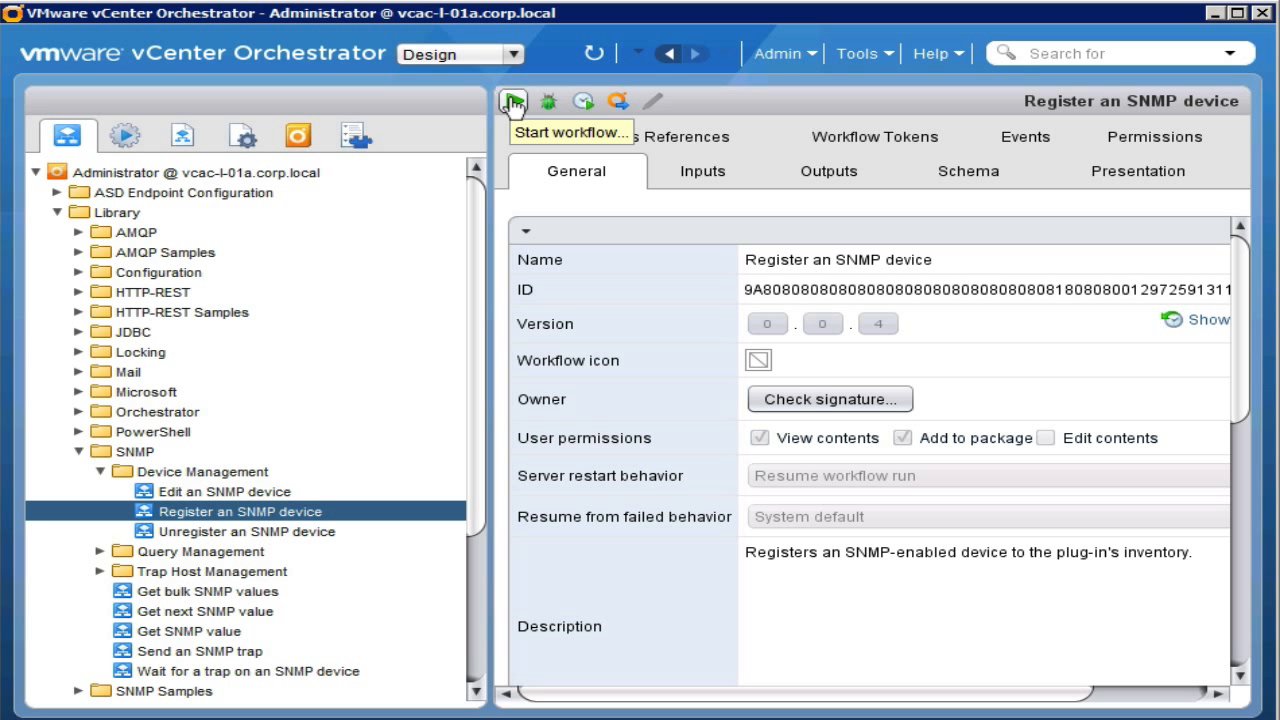
pyautogui.click(513, 103)
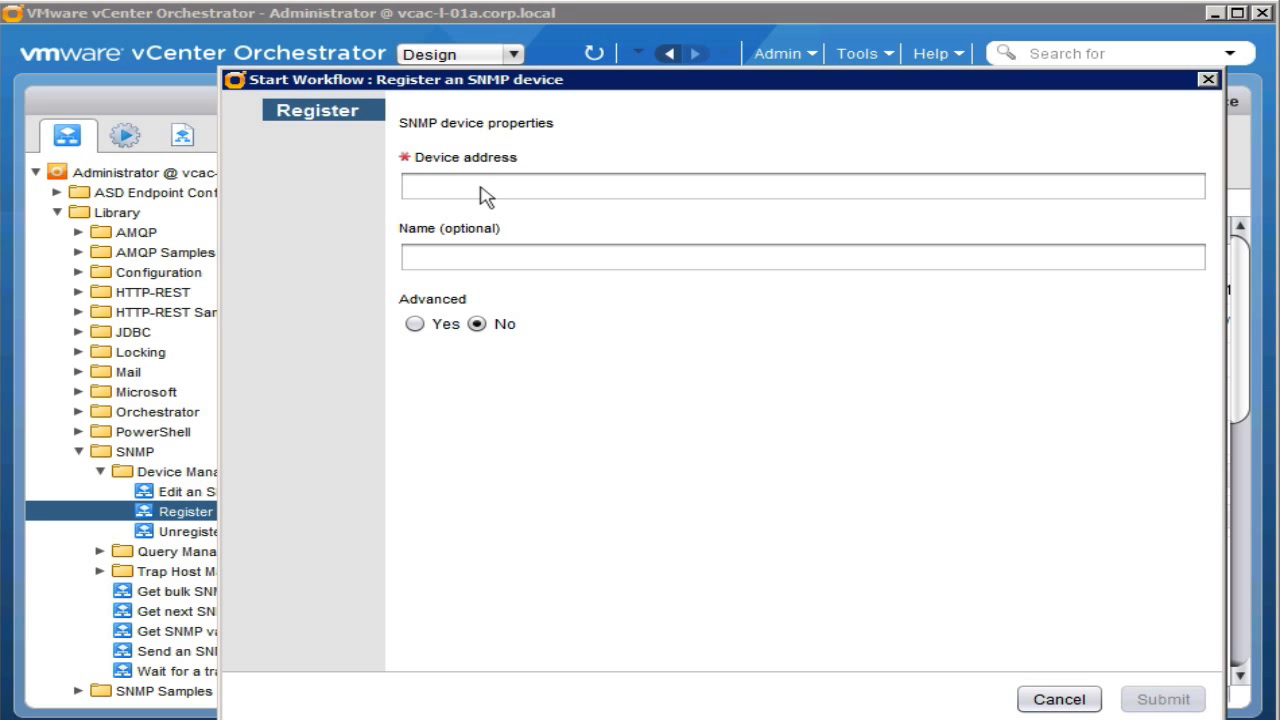
pyautogui.click(484, 190)
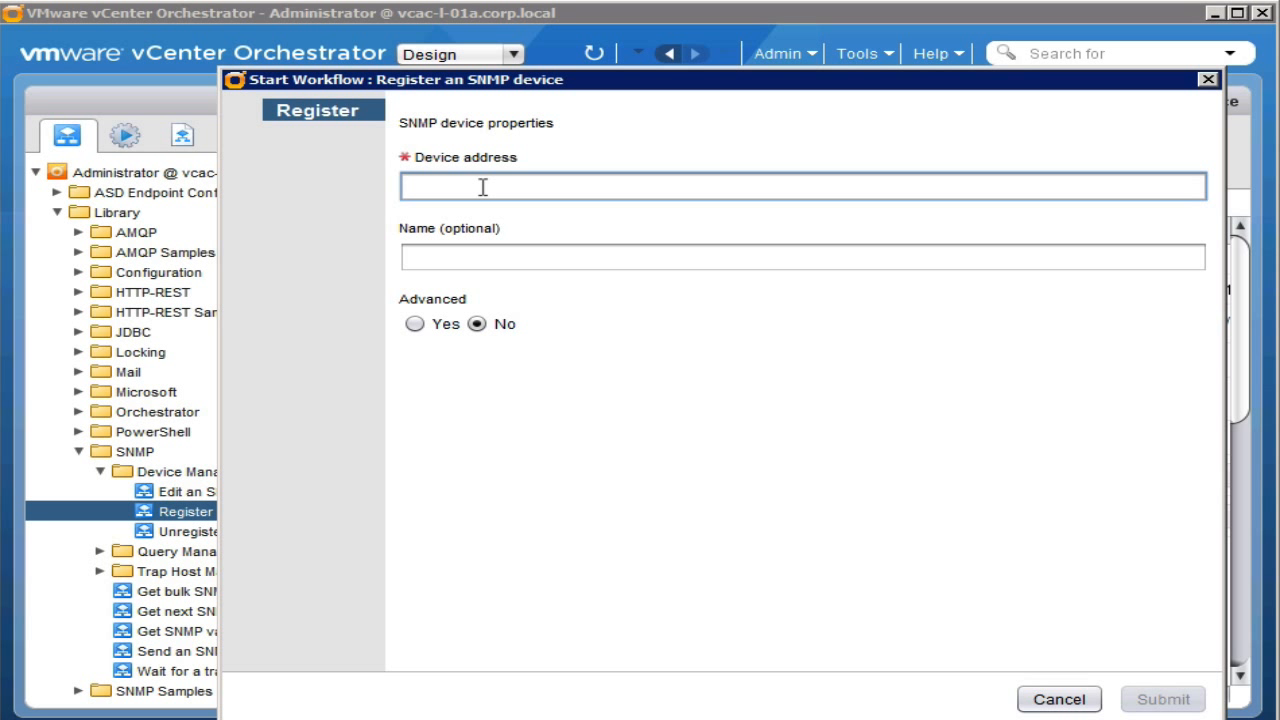
pyautogui.write('localhost')
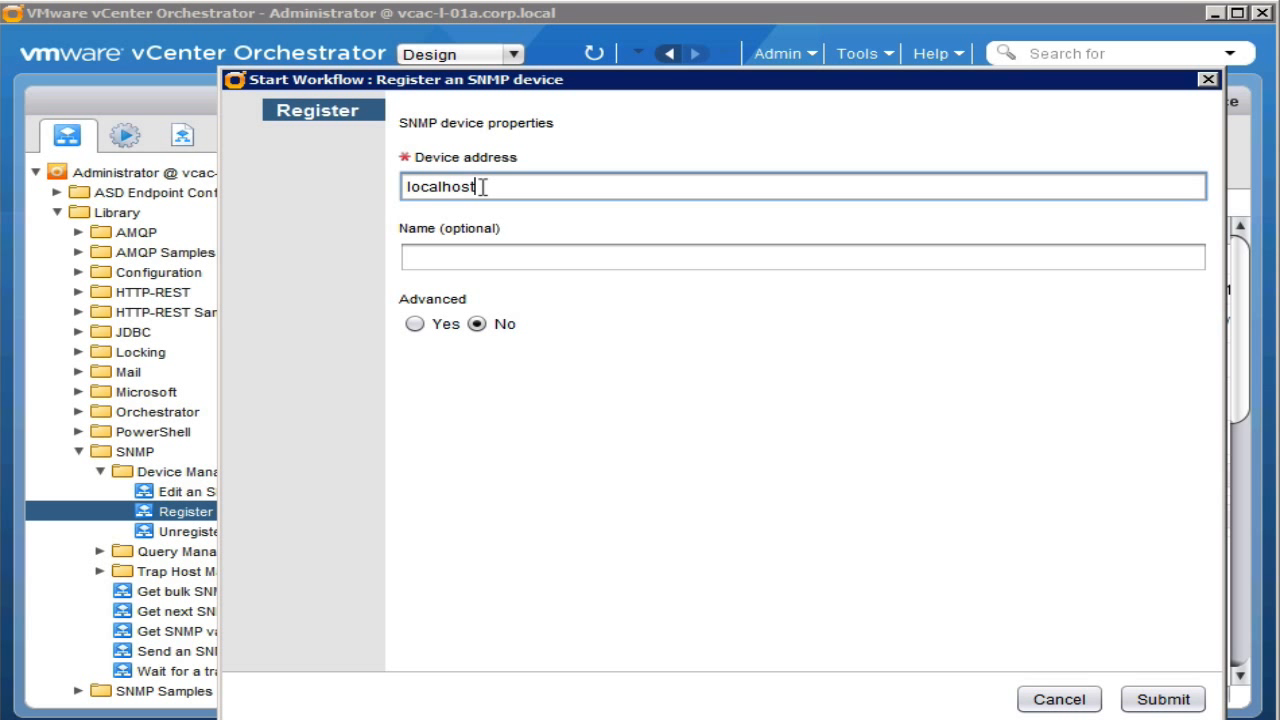
pyautogui.press('Tab')
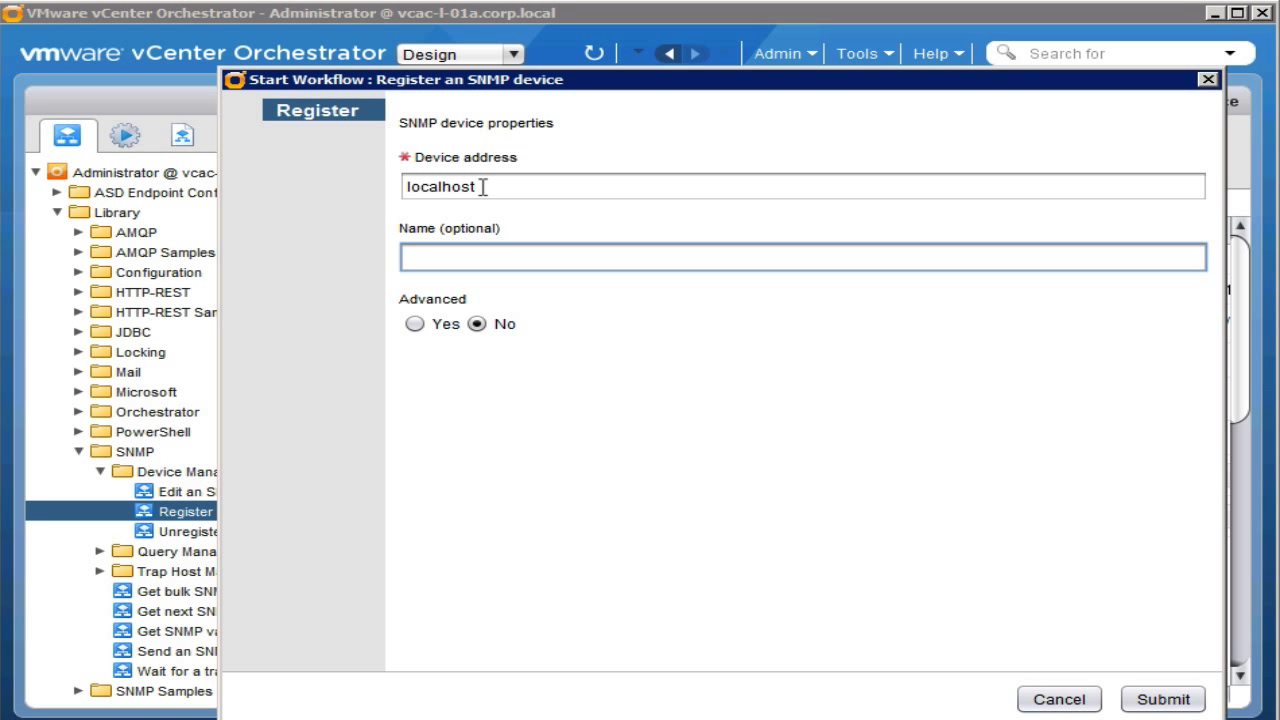
pyautogui.write('Local SNMP ')
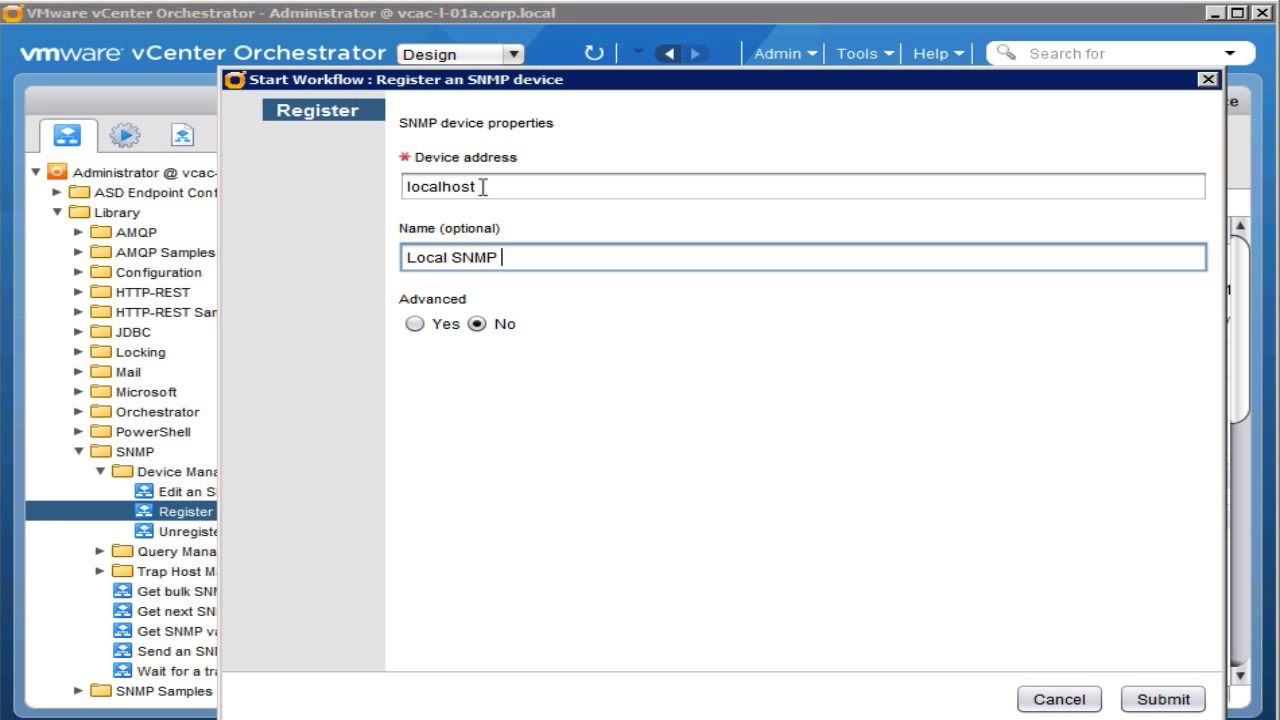
pyautogui.write('device')
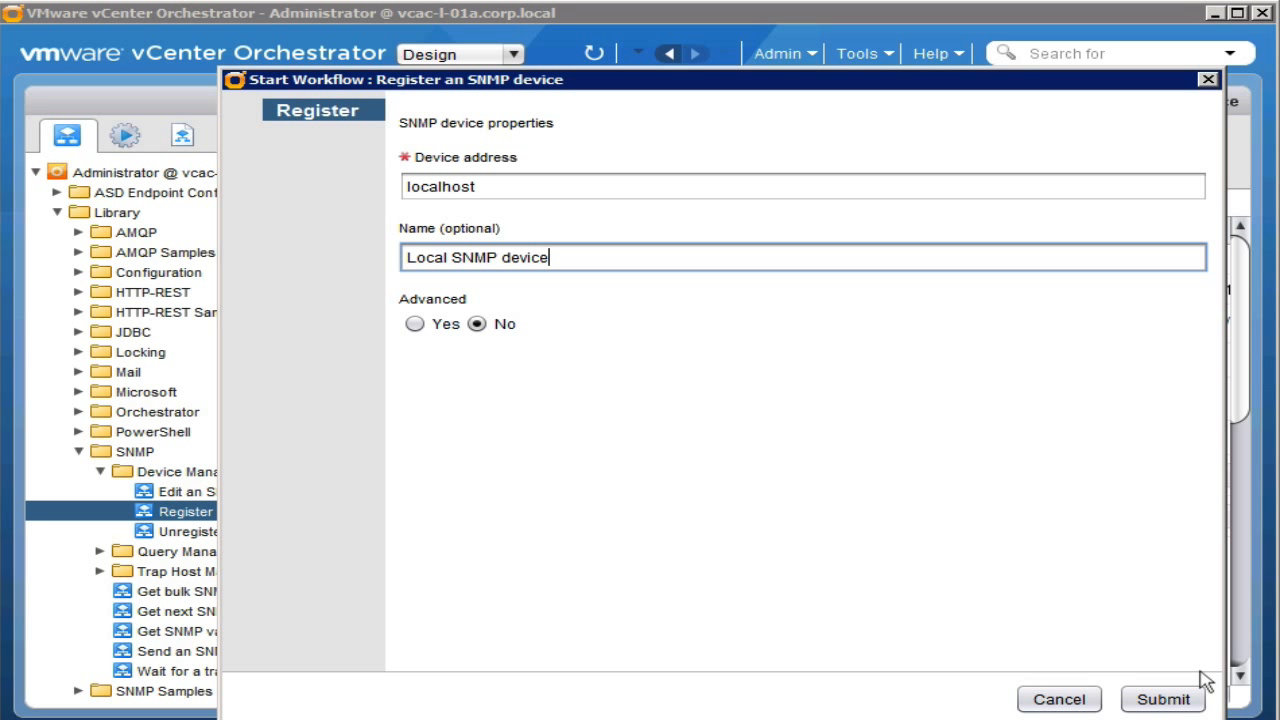
pyautogui.click(1170, 701)
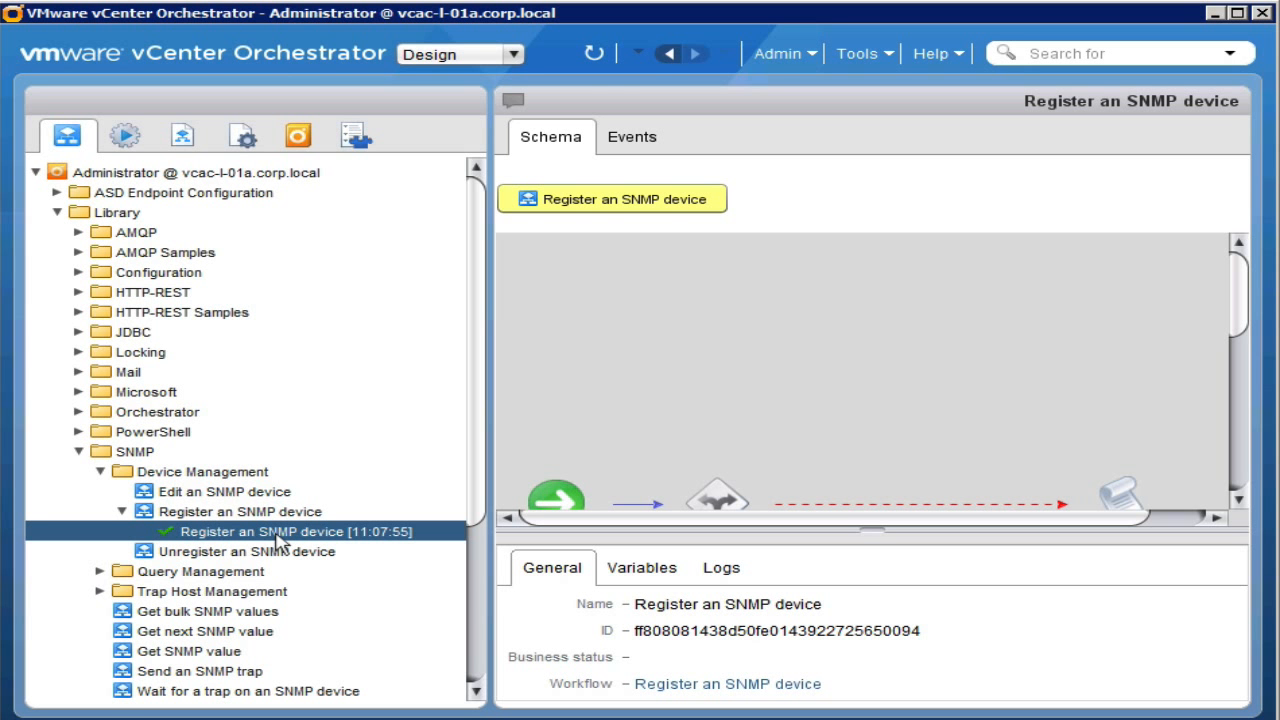
# - Run the "Wait for a trap on an SNMP device" workflow for Local SNMP device with an empty OID, and view its waiting event
pyautogui.scroll(-3, 215, 520)
pyautogui.click(195, 601)
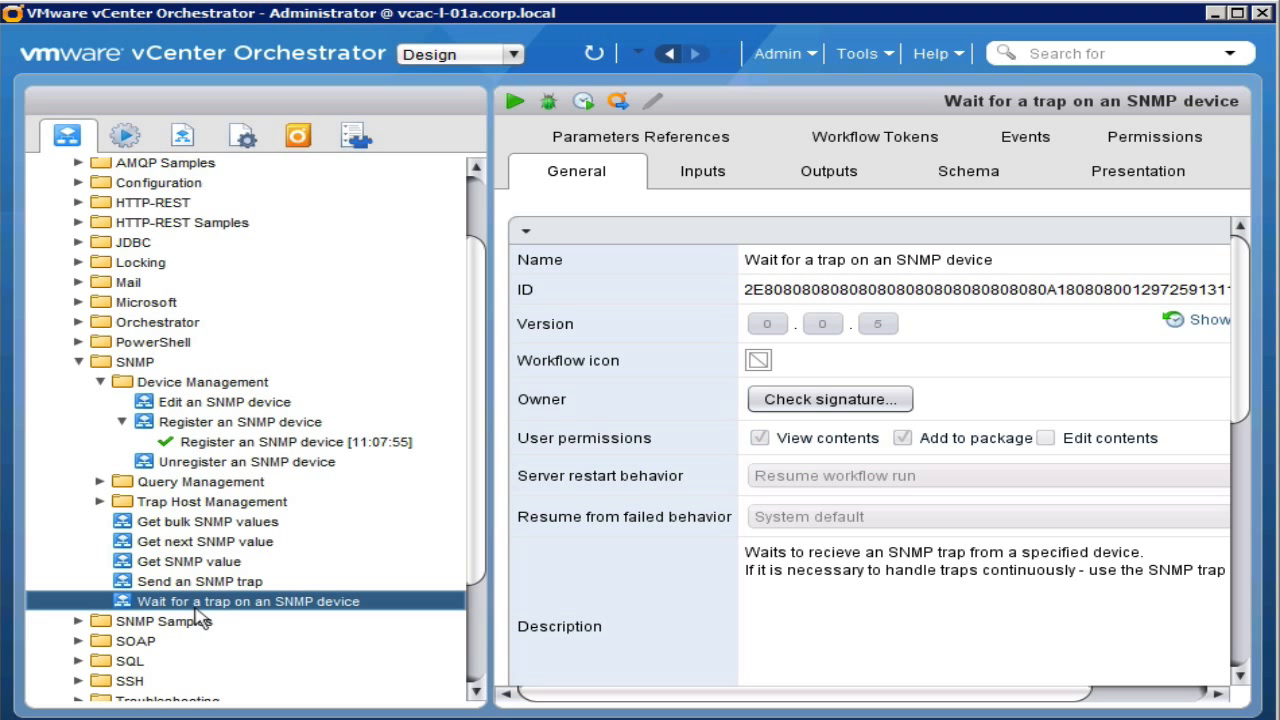
pyautogui.rightClick(303, 604)
pyautogui.click(413, 315)
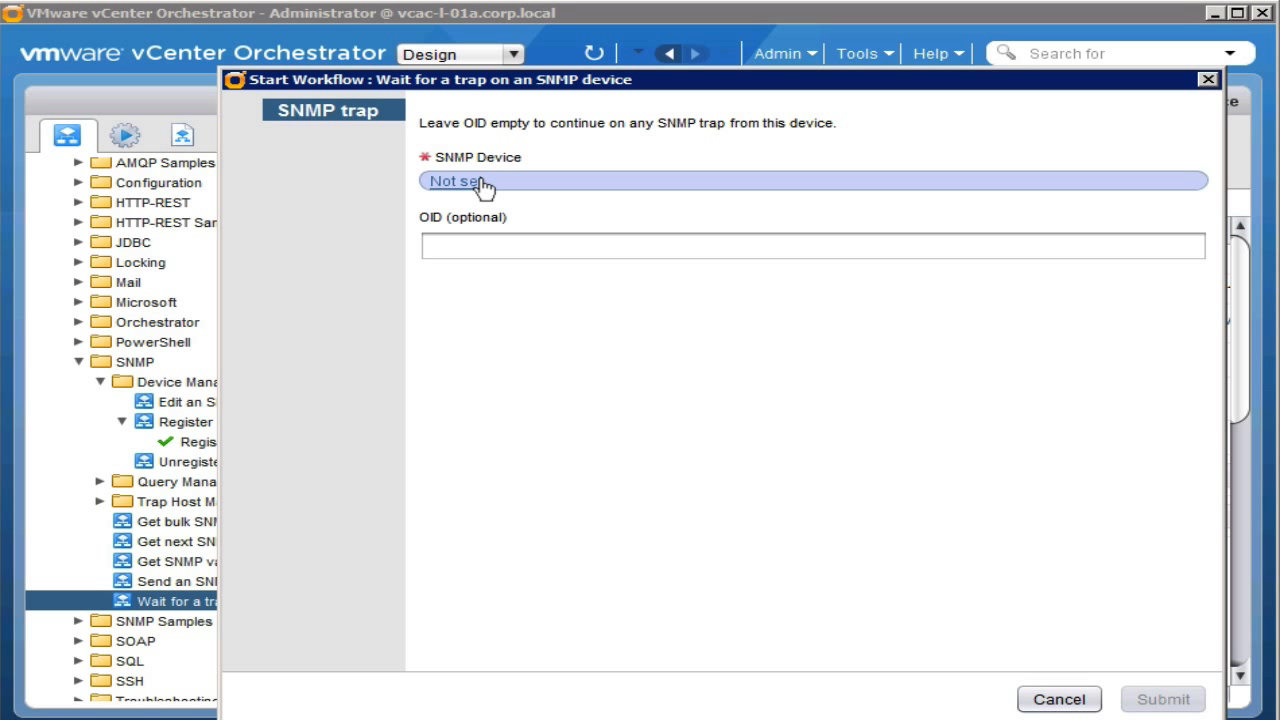
pyautogui.click(471, 186)
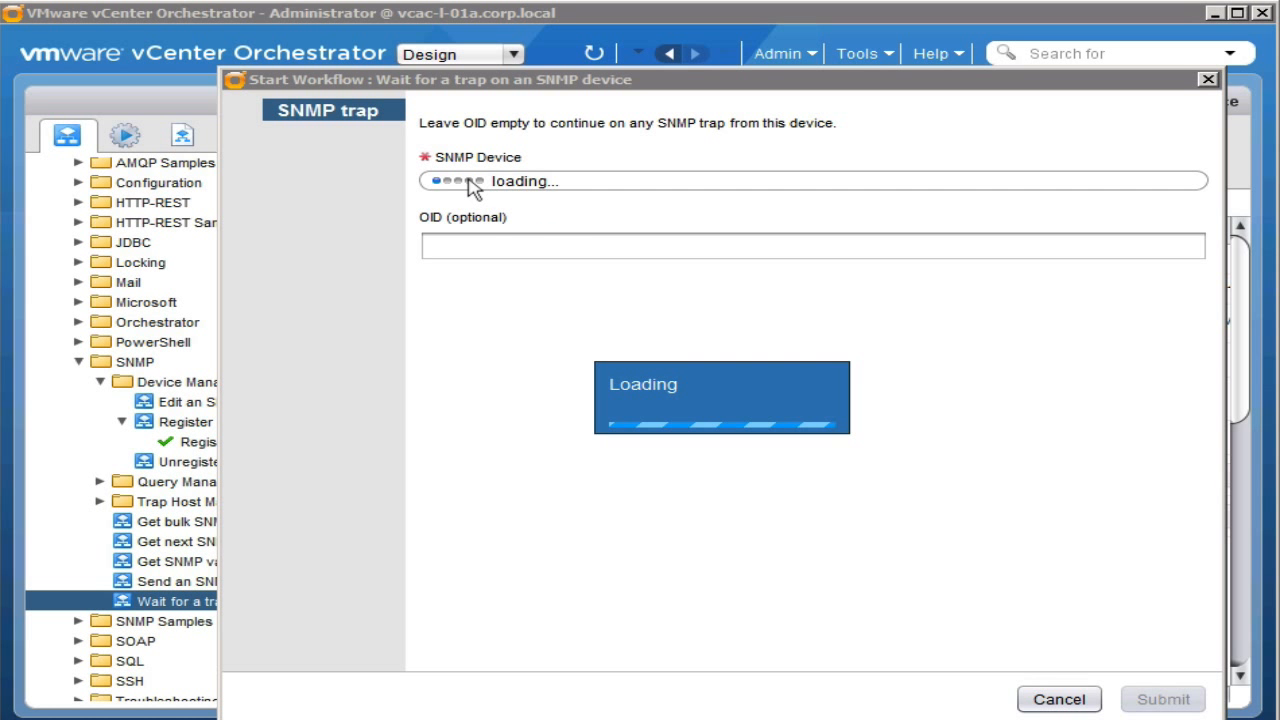
pyautogui.moveTo(790, 466); pyautogui.dragTo(572, 178)
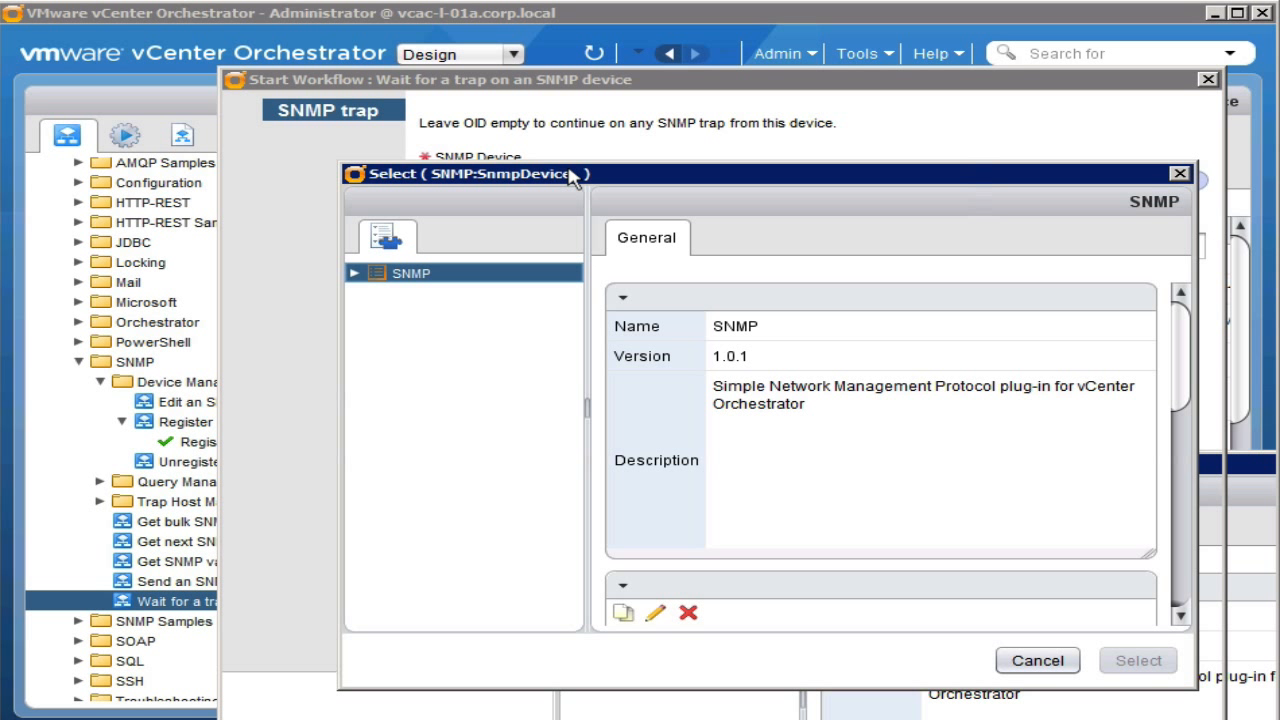
pyautogui.click(354, 273)
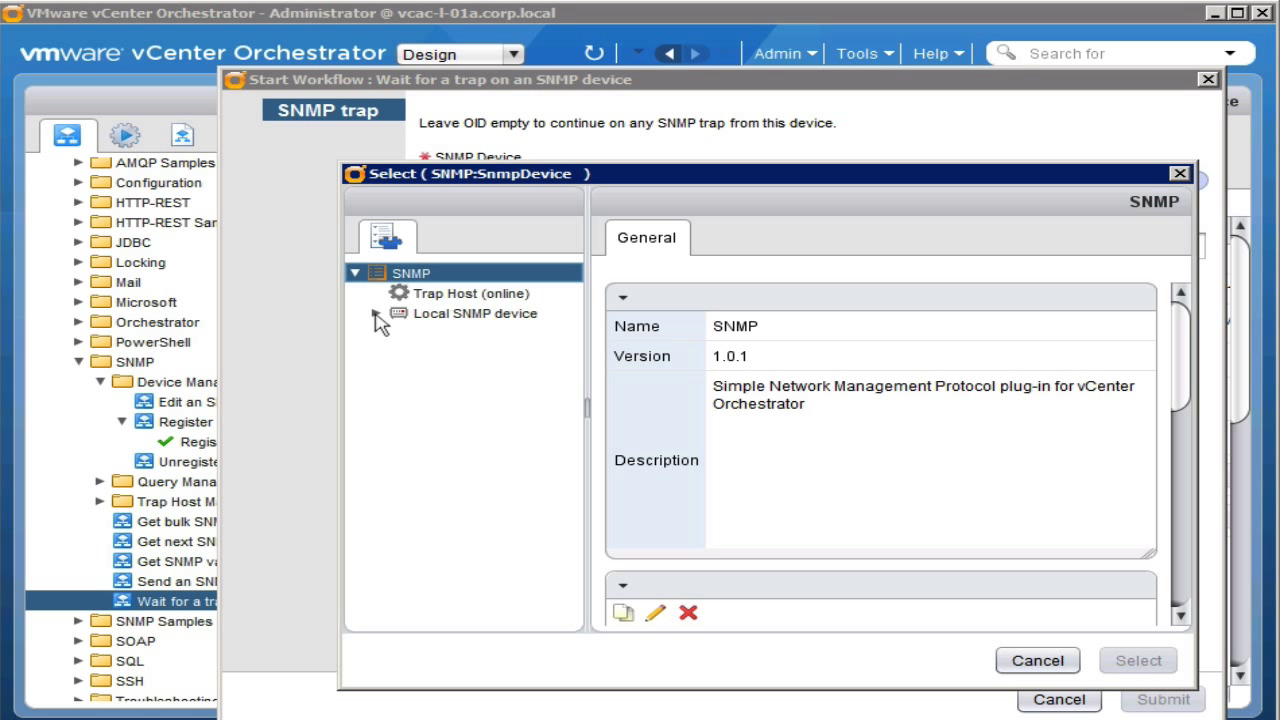
pyautogui.click(376, 314)
pyautogui.click(492, 318)
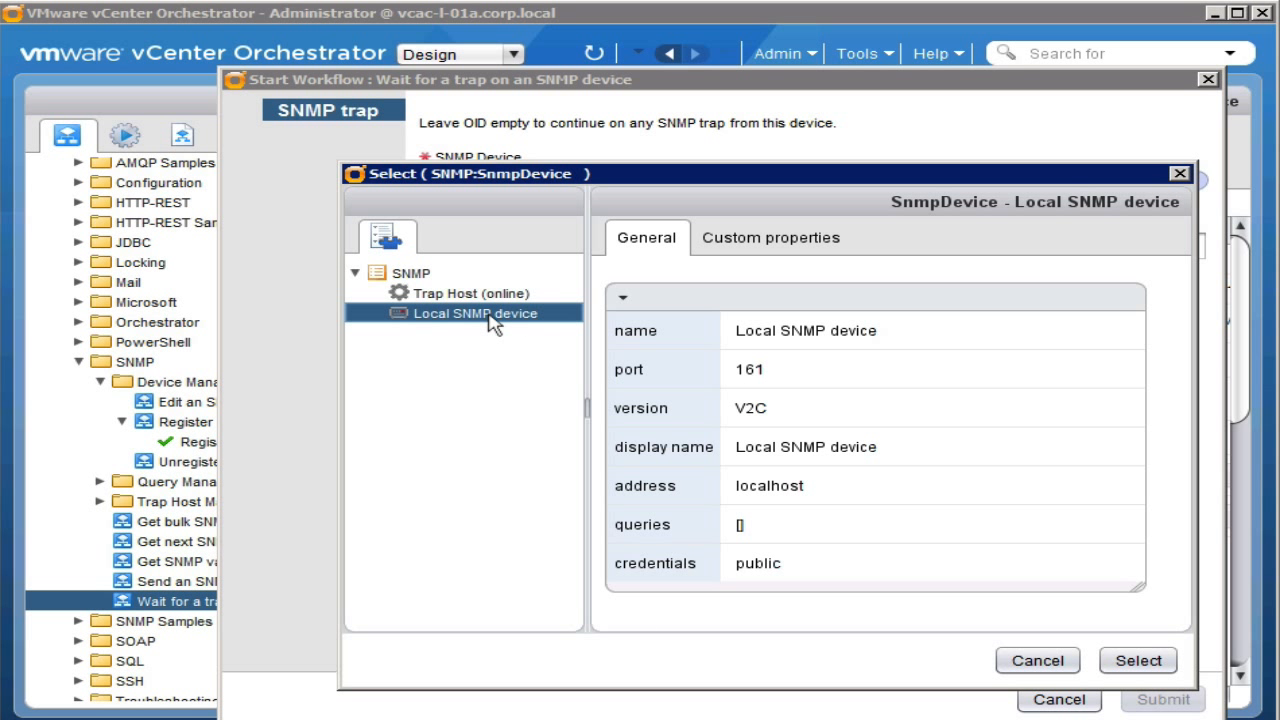
pyautogui.click(1145, 670)
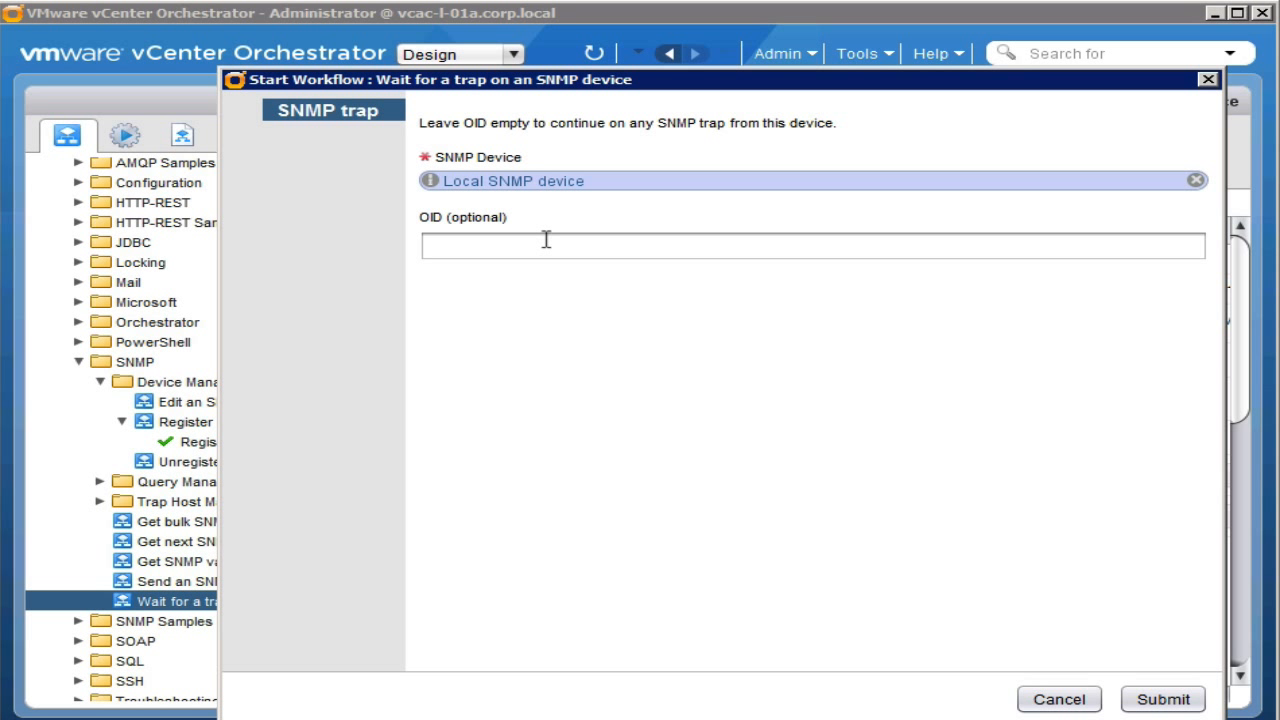
pyautogui.click(1162, 699)
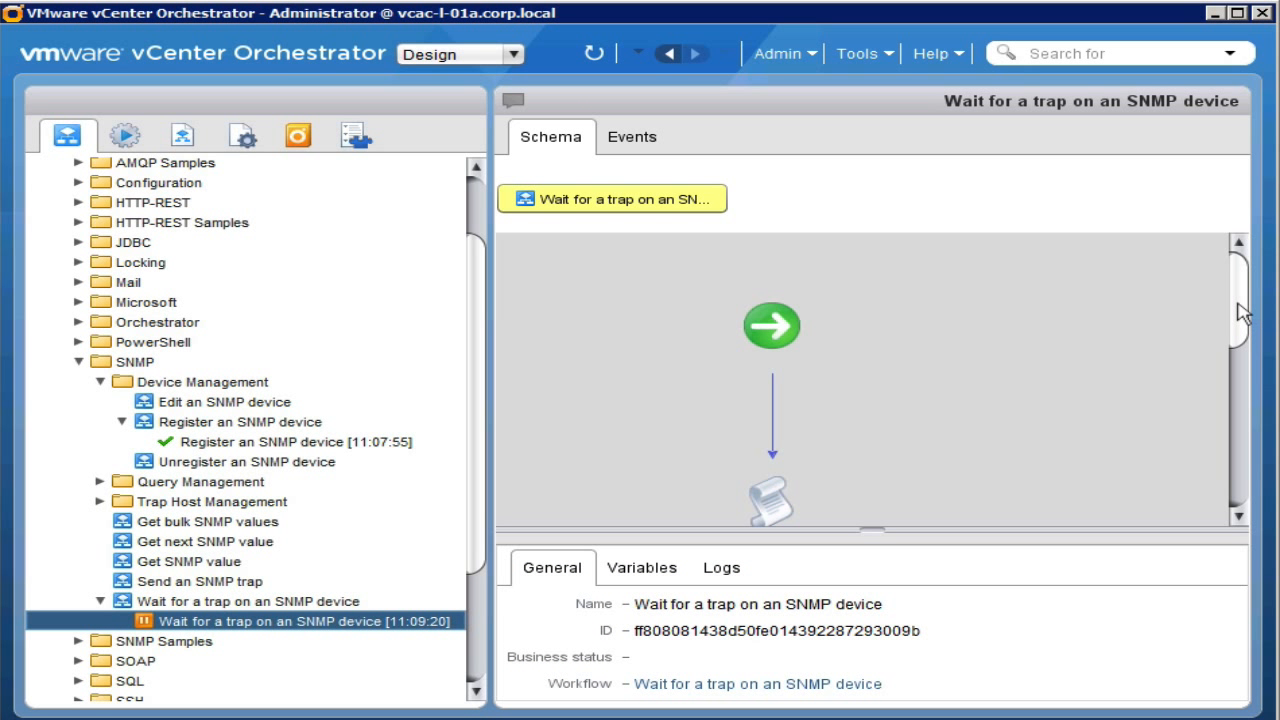
pyautogui.moveTo(1240, 306); pyautogui.dragTo(1246, 405)
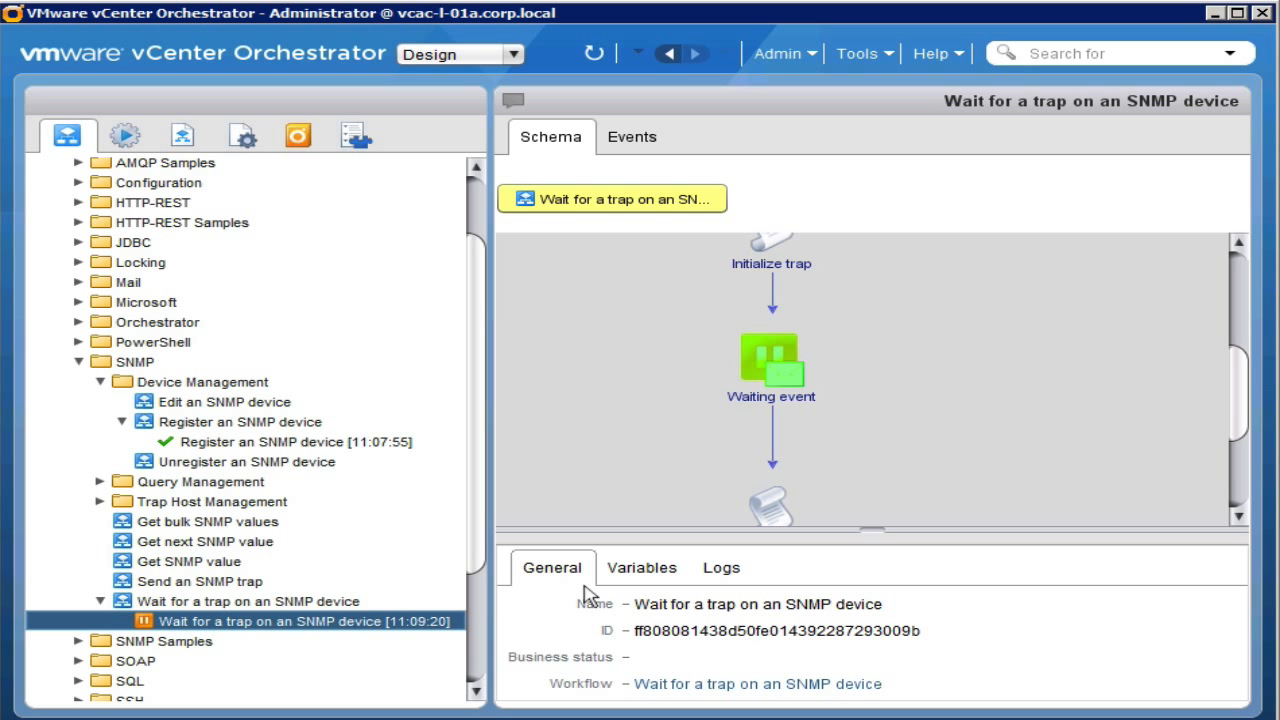
# - Start the "Send an SNMP trap" workflow and set the manager address to localhost and the manager port to 4000
pyautogui.click(247, 584)
pyautogui.rightClick(245, 588)
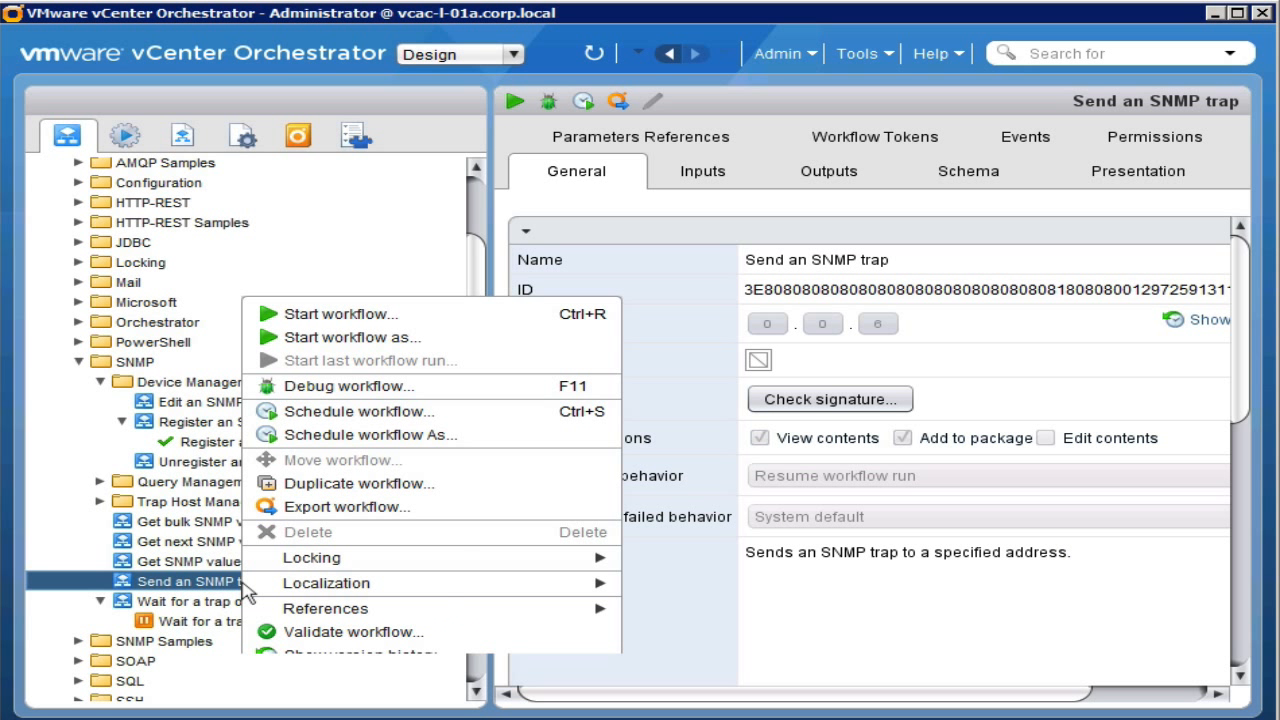
pyautogui.click(360, 316)
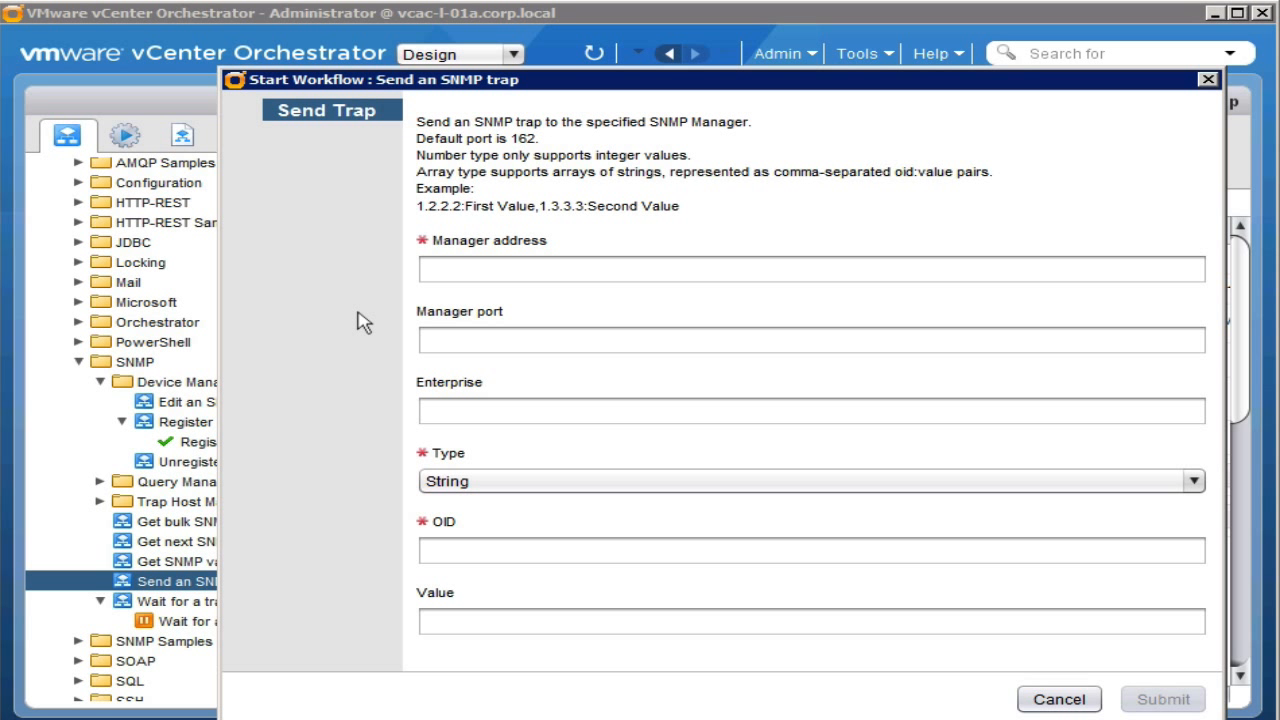
pyautogui.click(608, 265)
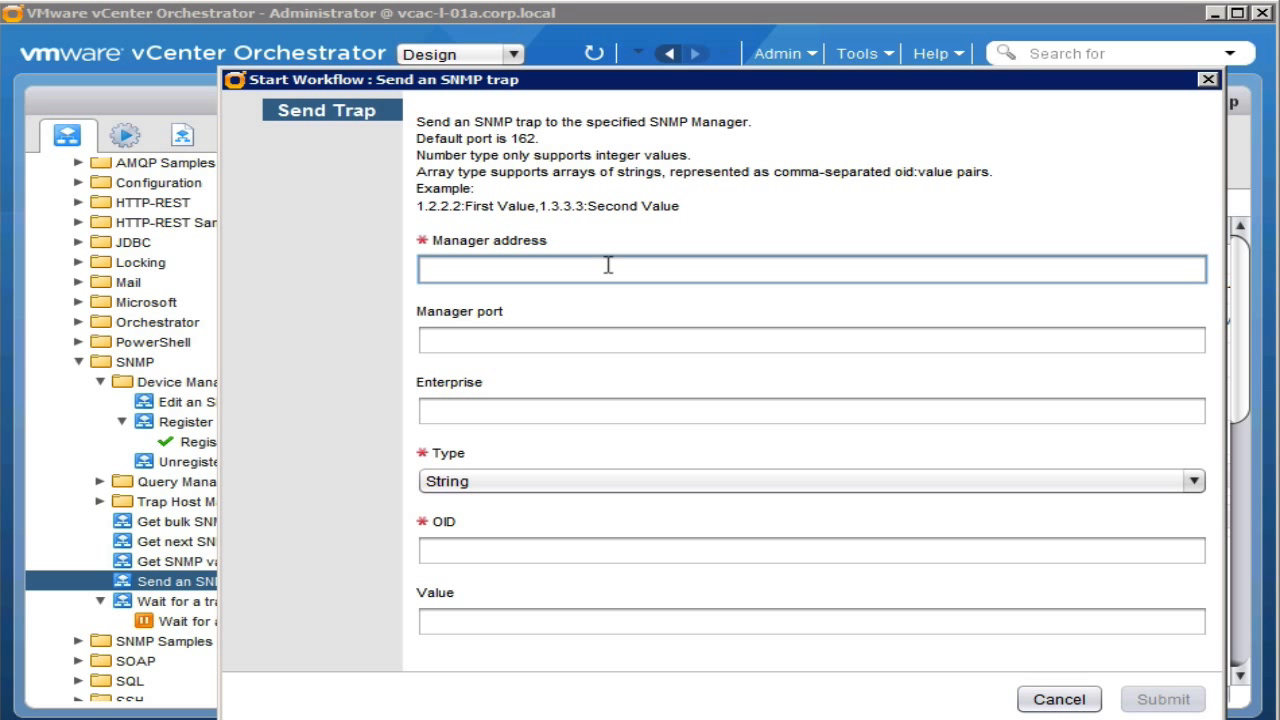
pyautogui.write('localhost')
pyautogui.press('Tab')
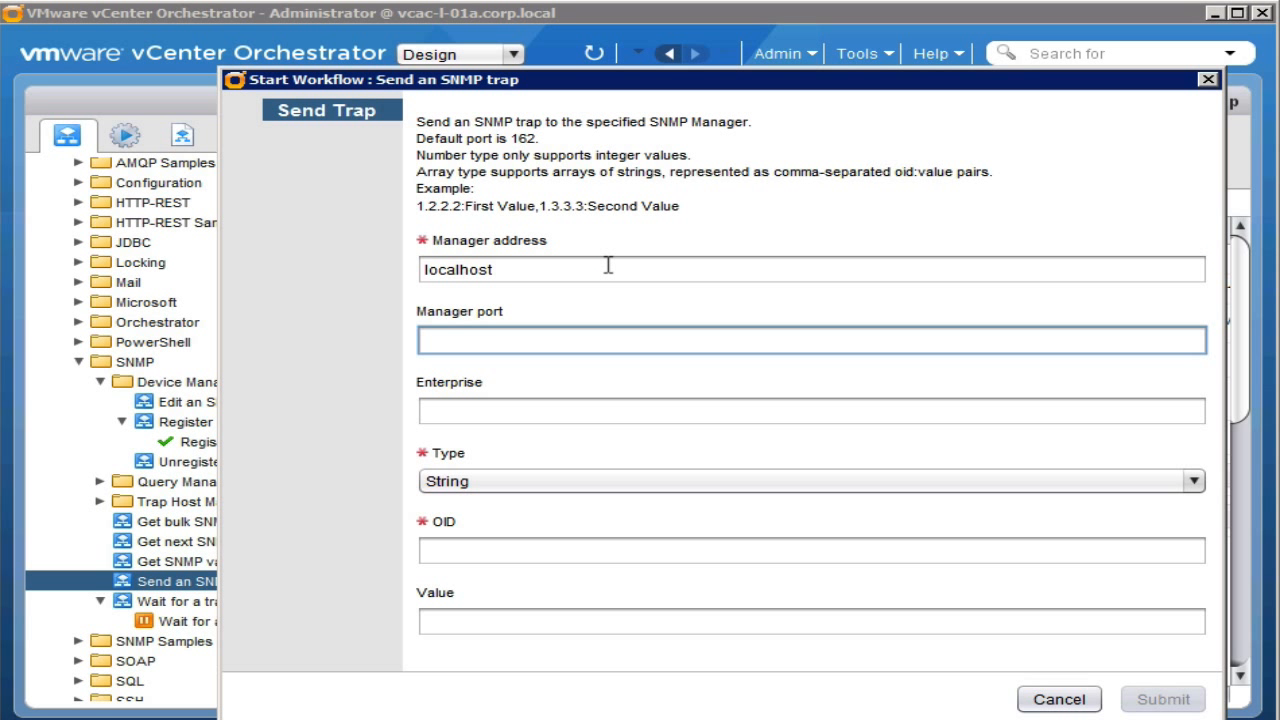
pyautogui.write('4000')
pyautogui.press('Tab')
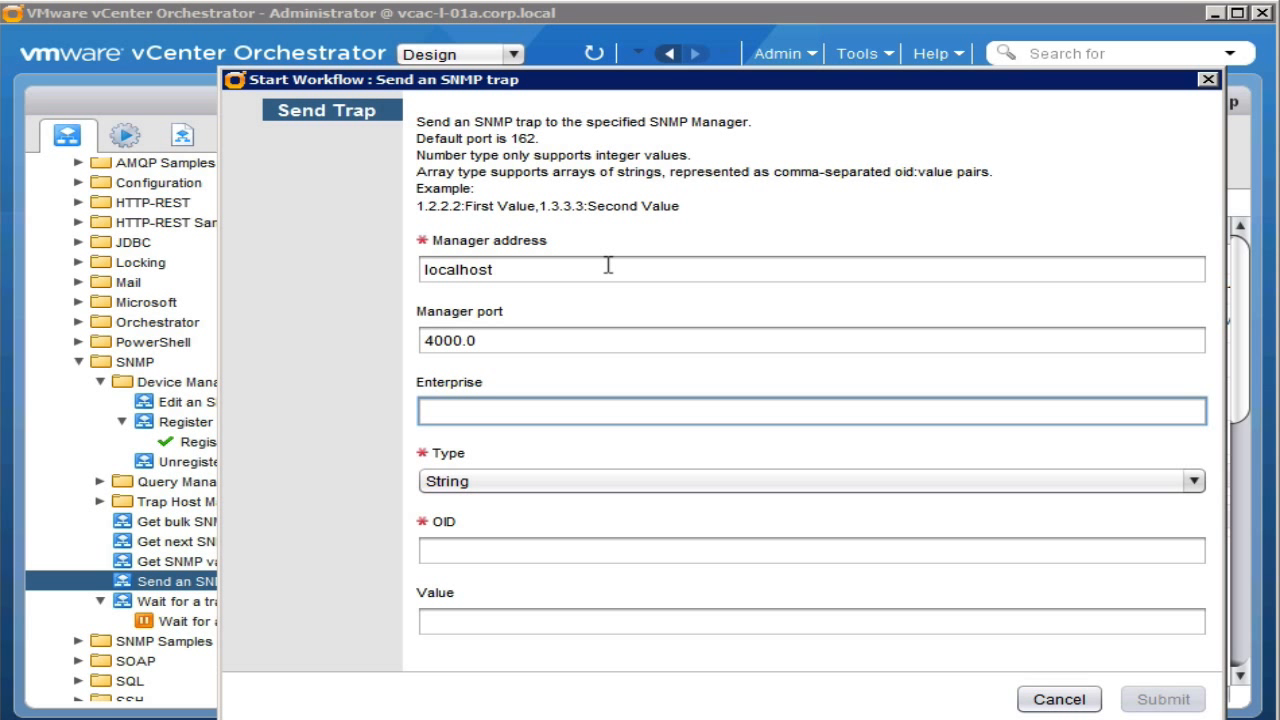
# - Set the trap's enterprise to 1.2.3.4, OID to 5.6.7.8 and value to "This is a test", and submit the workflow
pyautogui.write('1.2.3.4')
pyautogui.click(511, 548)
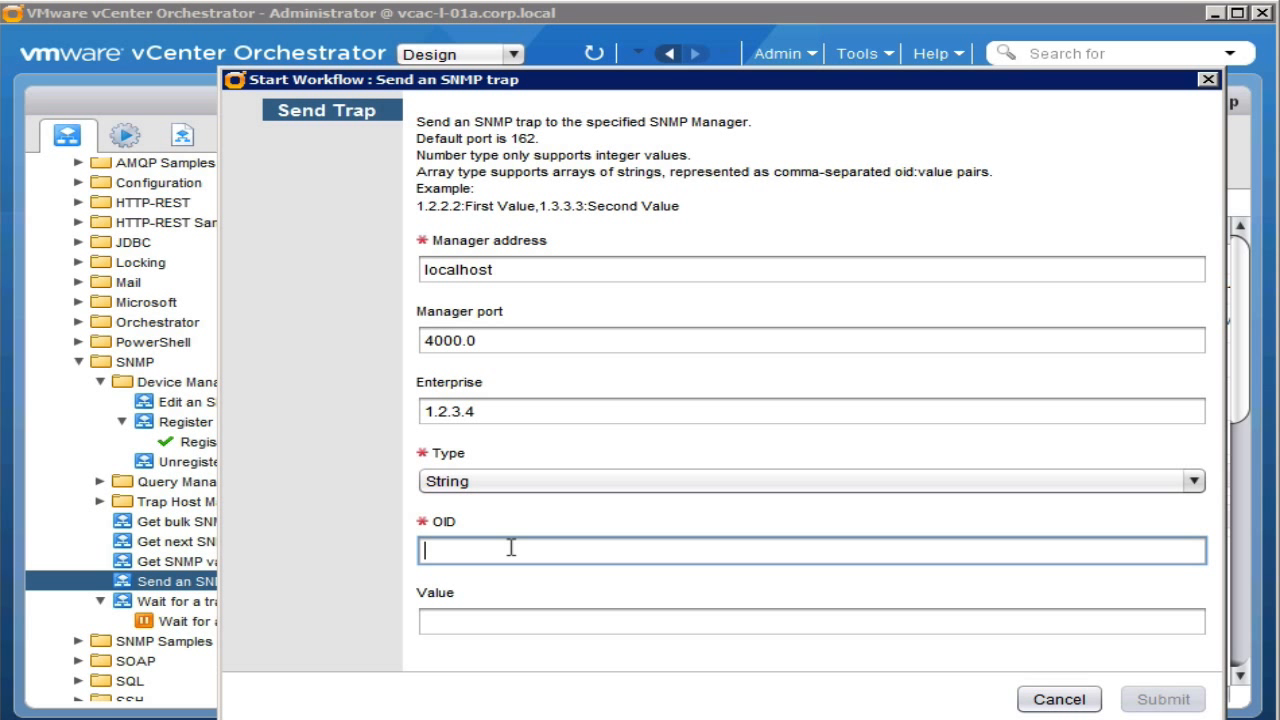
pyautogui.write('5.6.7.8')
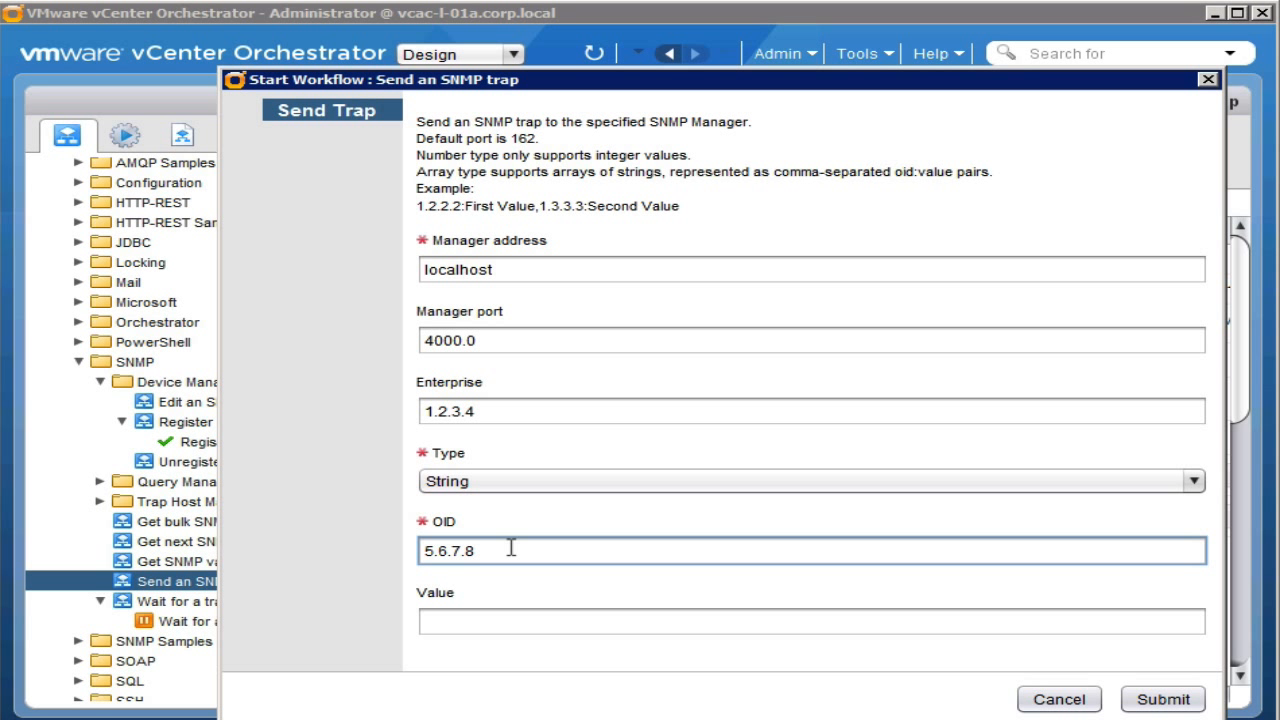
pyautogui.press('Tab')
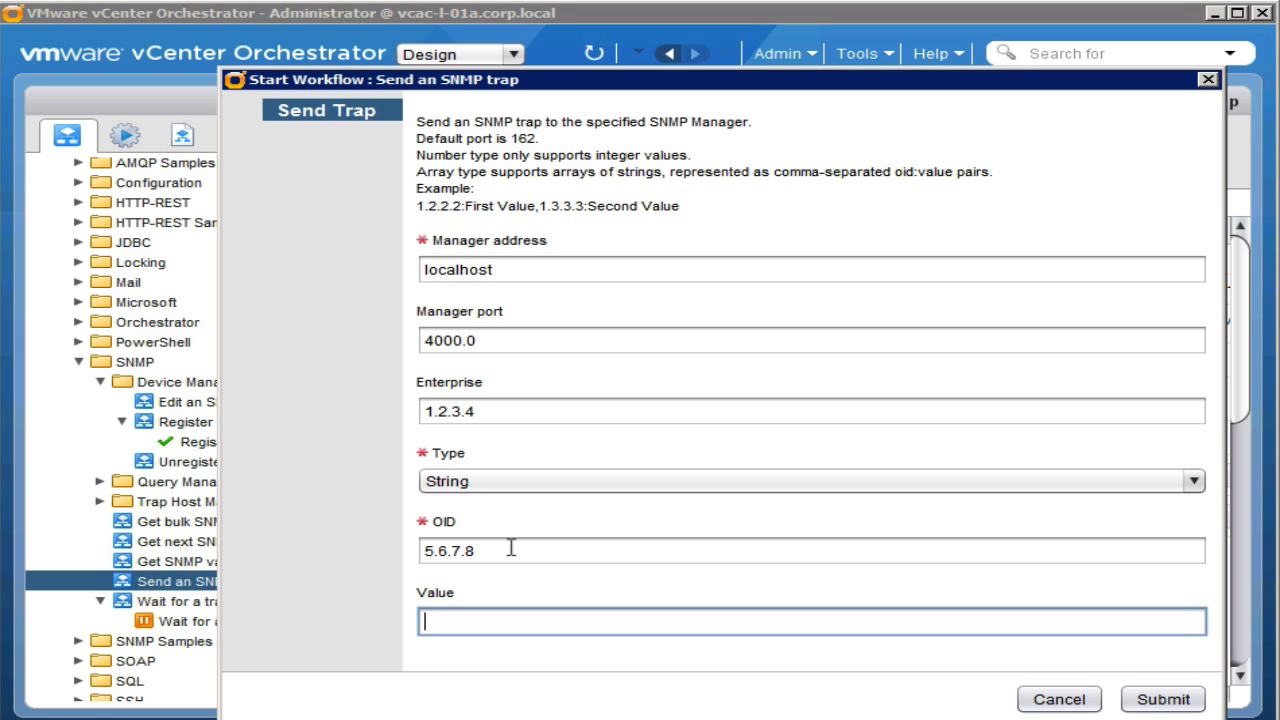
pyautogui.write('his is a test')
pyautogui.click(1162, 699)
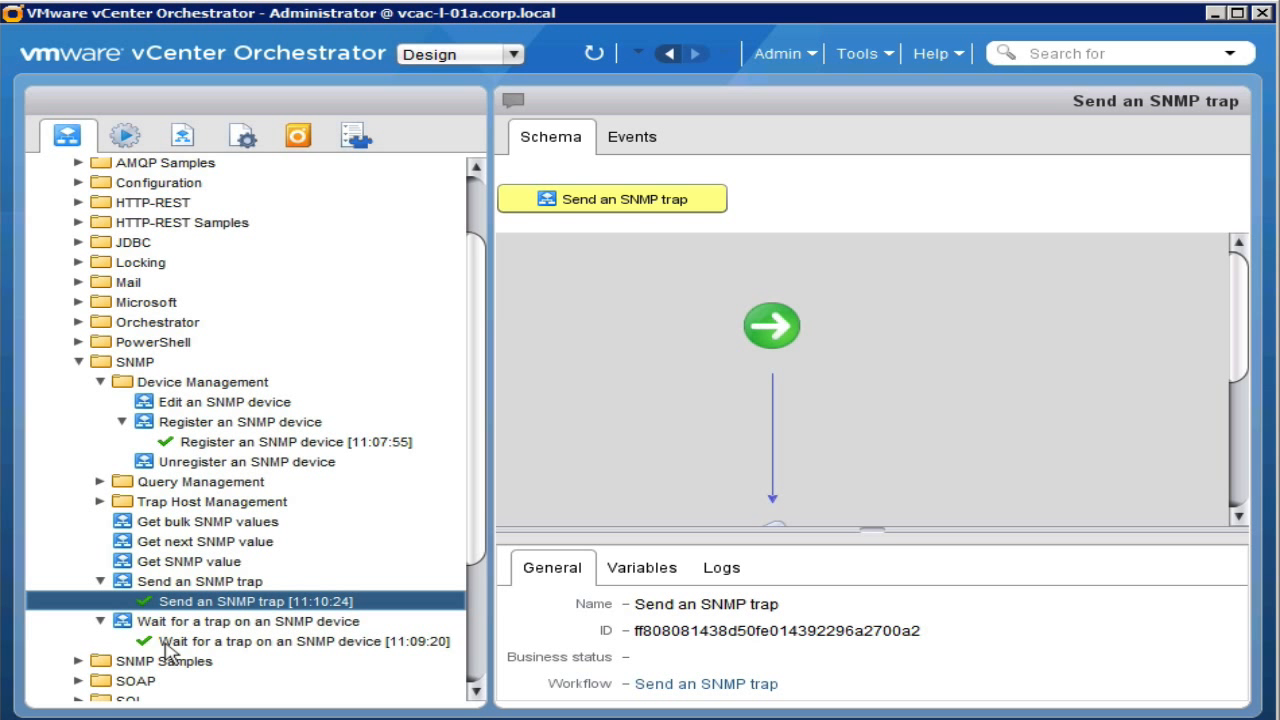
# - Examine the logs of the finished "Wait for a trap on an SNMP device" run for the received trap value
pyautogui.click(226, 645)
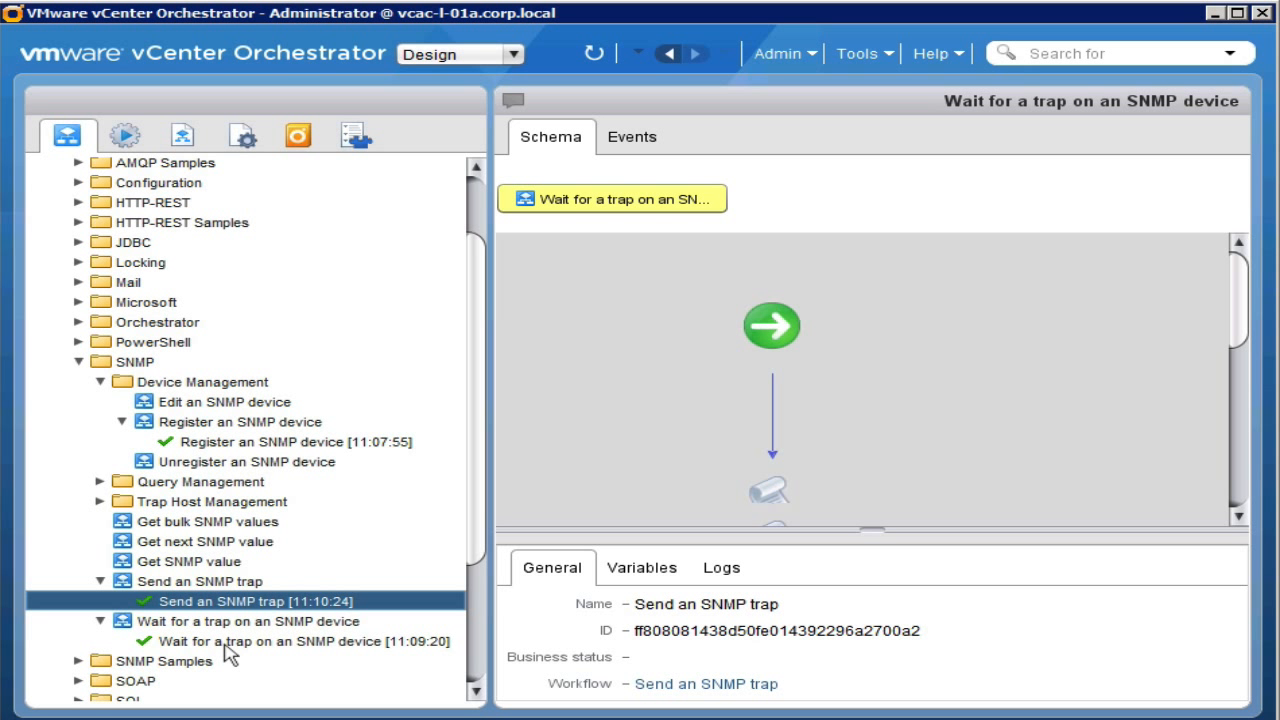
pyautogui.click(722, 568)
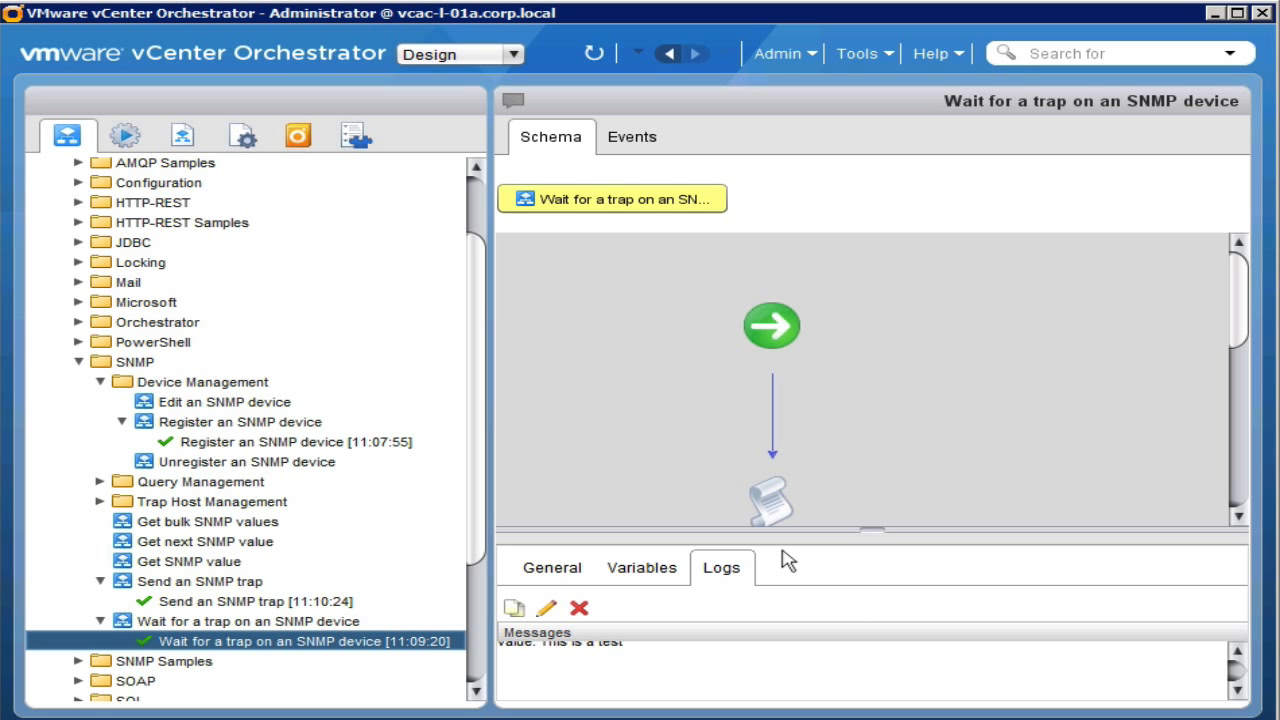
pyautogui.moveTo(812, 530); pyautogui.dragTo(831, 331)
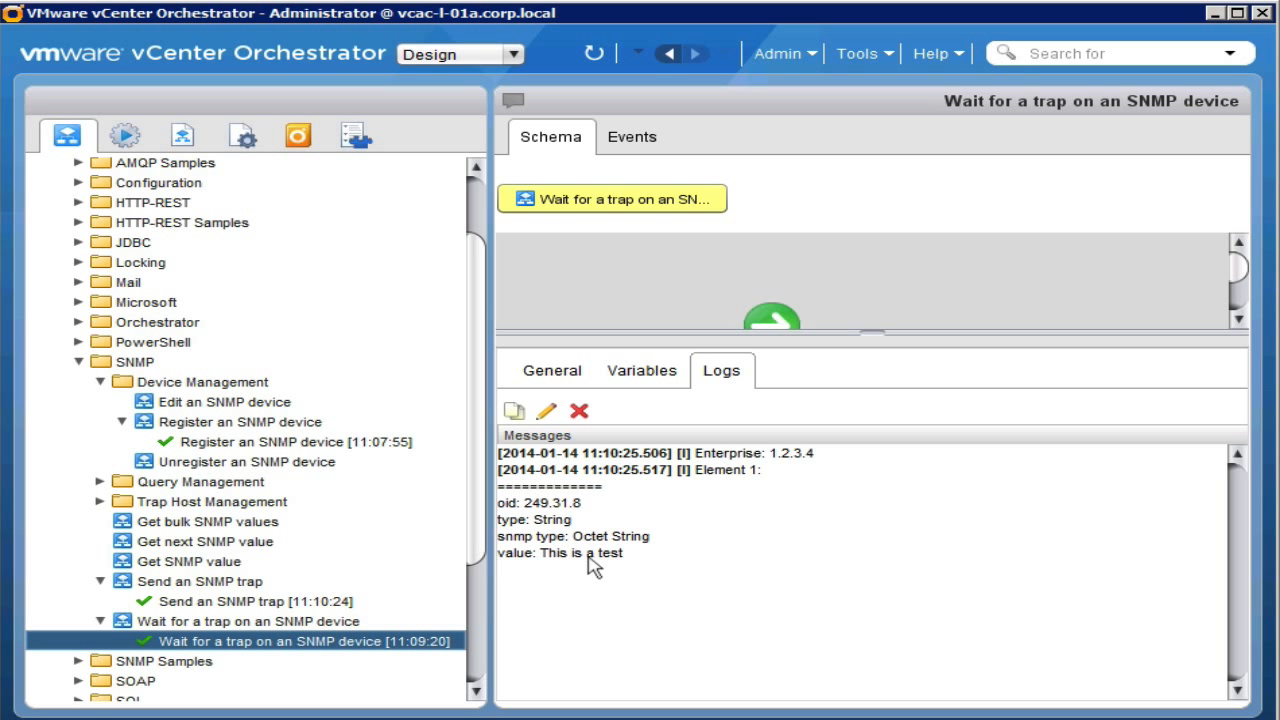
pyautogui.moveTo(632, 558); pyautogui.dragTo(532, 557)
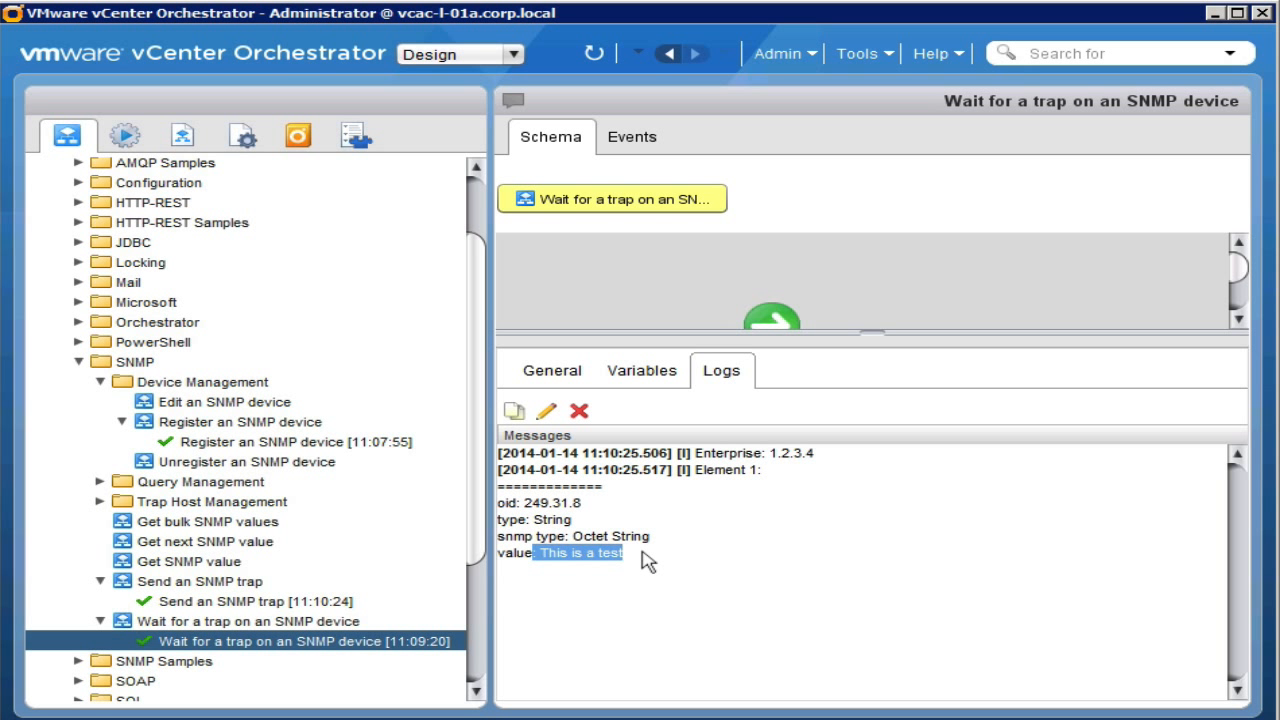
# - Create a new workflow named "Run workflow and send trap on failure" in the Class folder
pyautogui.scroll(-3, 478, 505)
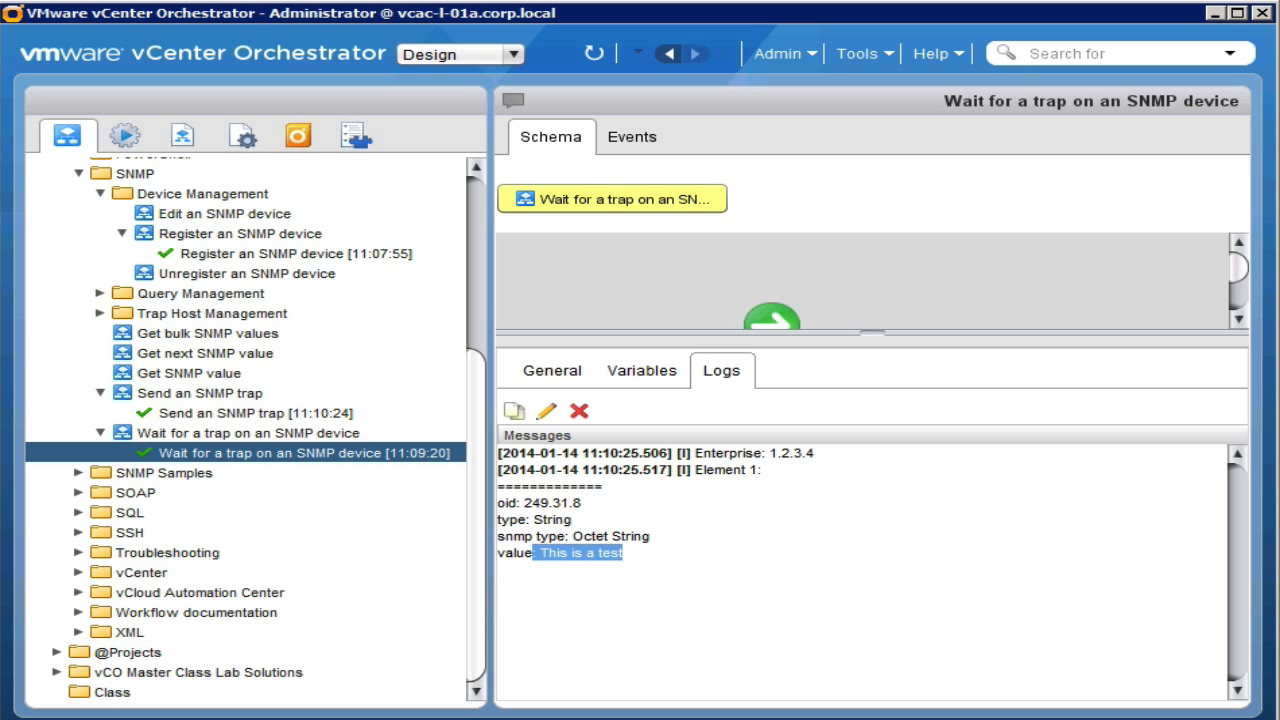
pyautogui.click(93, 697)
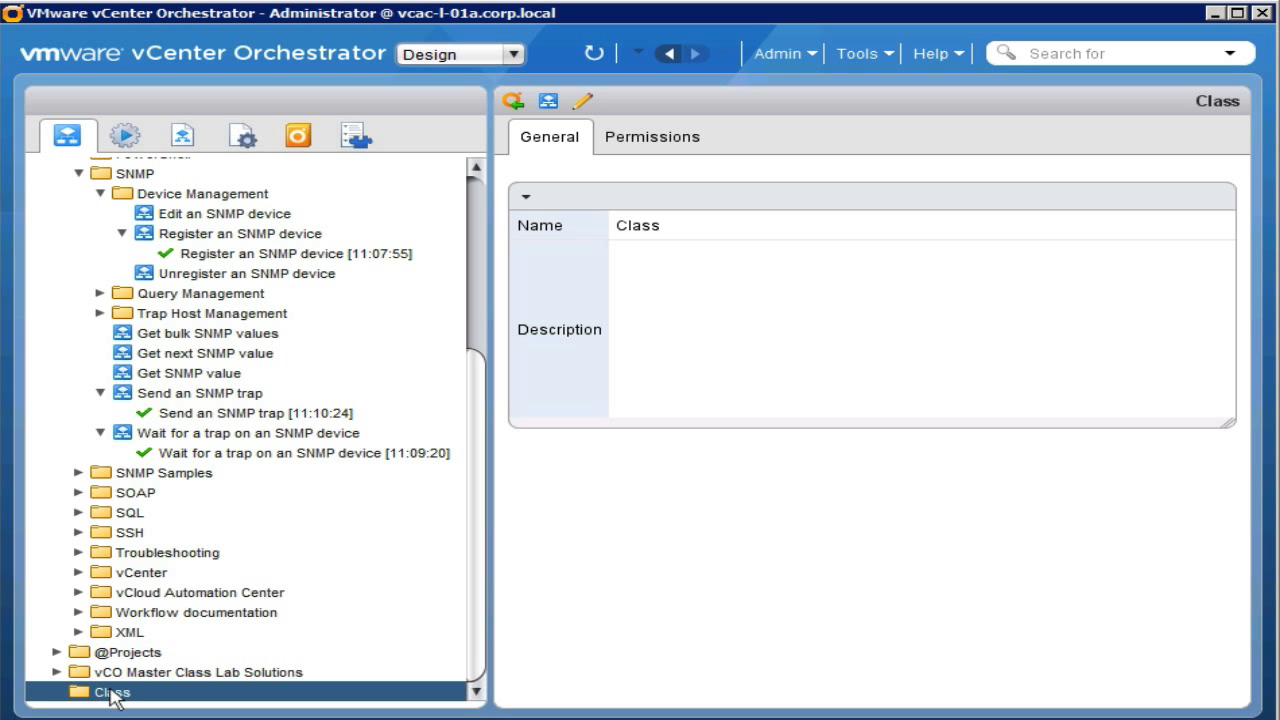
pyautogui.click(549, 104)
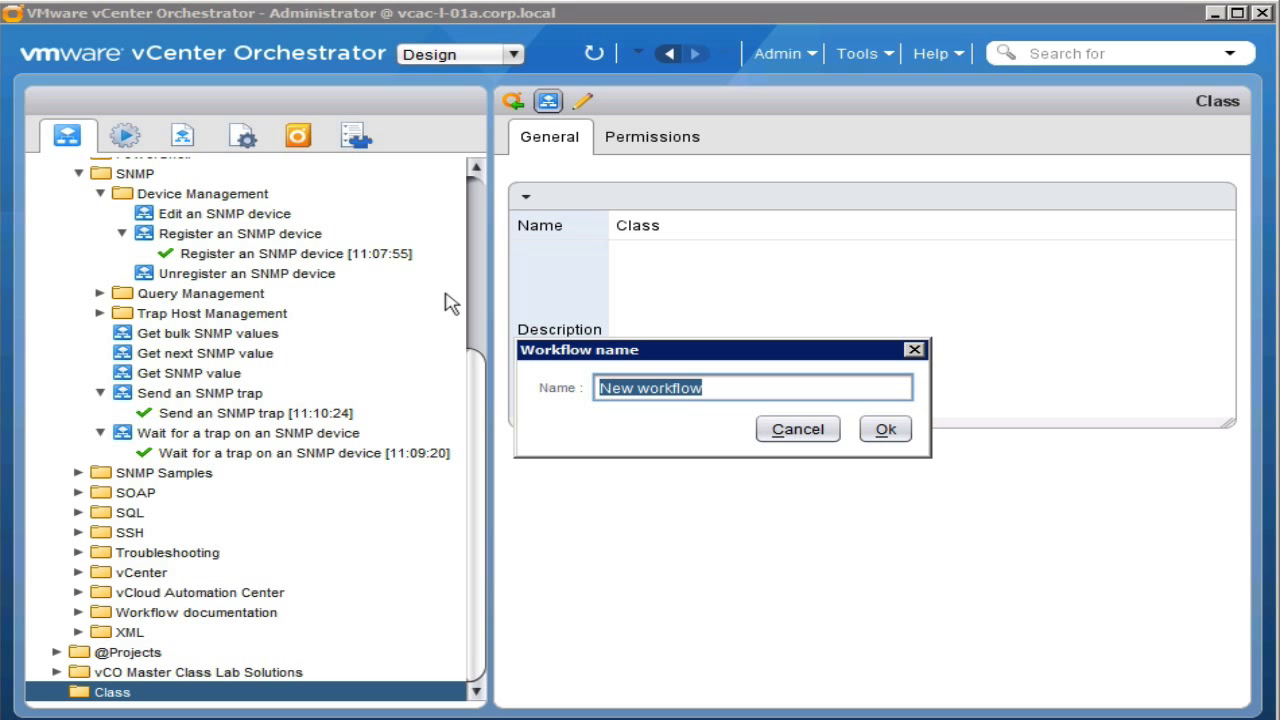
pyautogui.write('Run workfl')
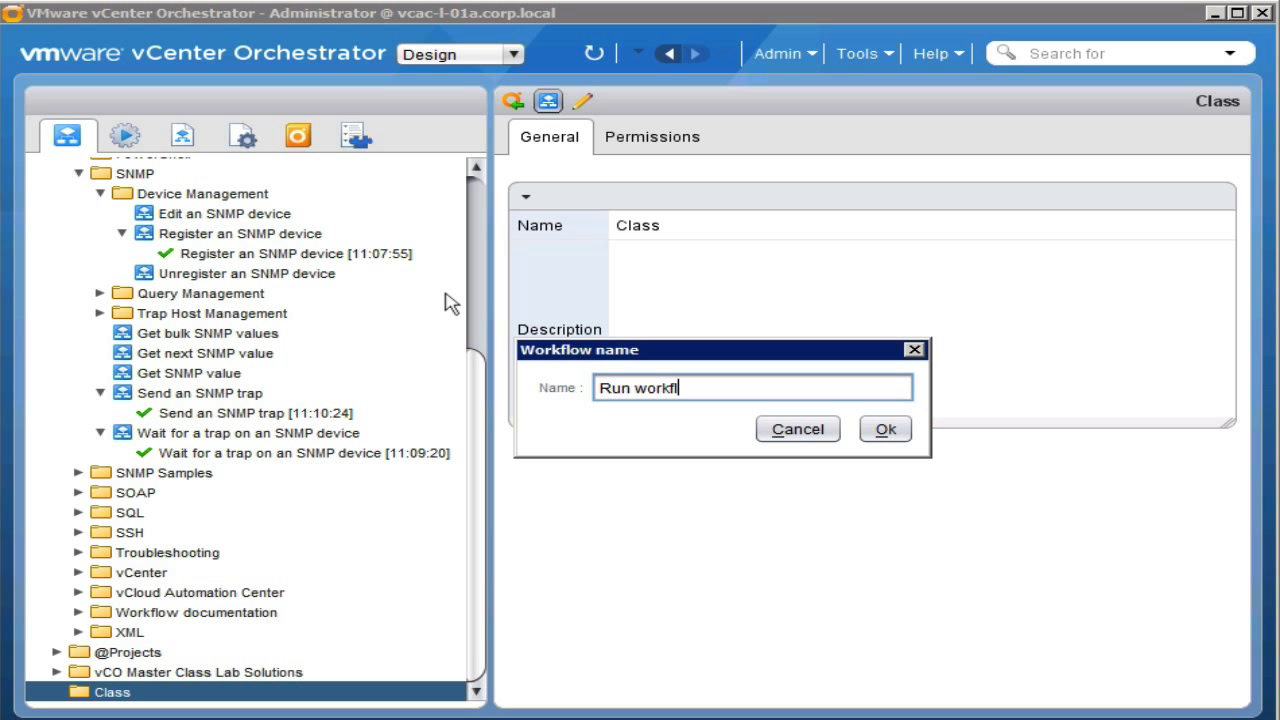
pyautogui.write('ow and send trap on failure')
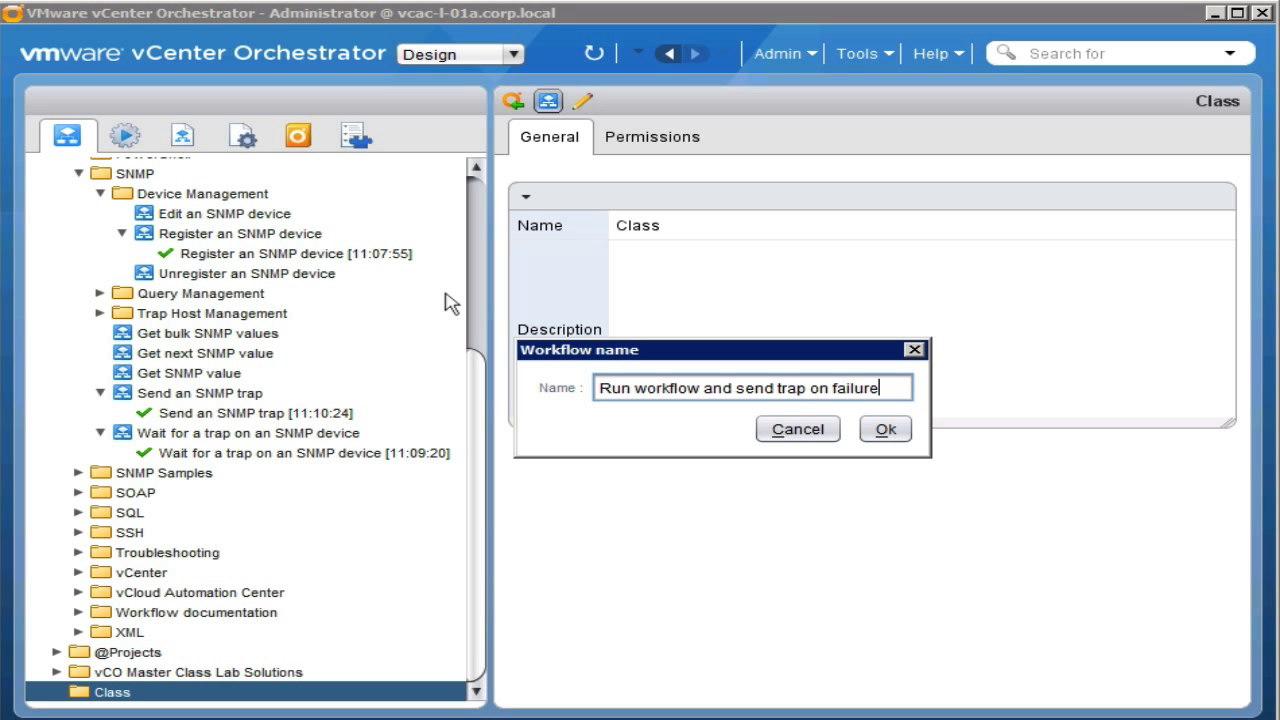
pyautogui.press('Return')
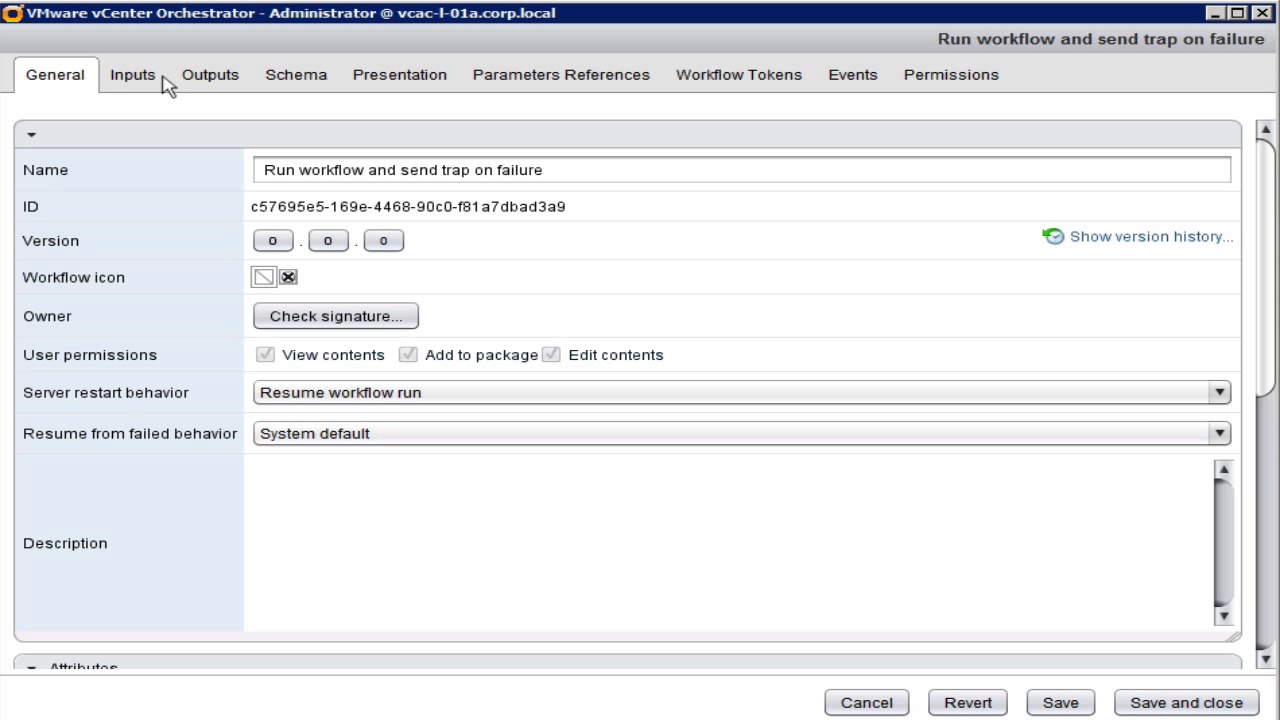
# - Insert the 3A) Resume tester workflow between the schema's start and end, and promote its isFailWorkflow parameter as a workflow input
pyautogui.click(314, 82)
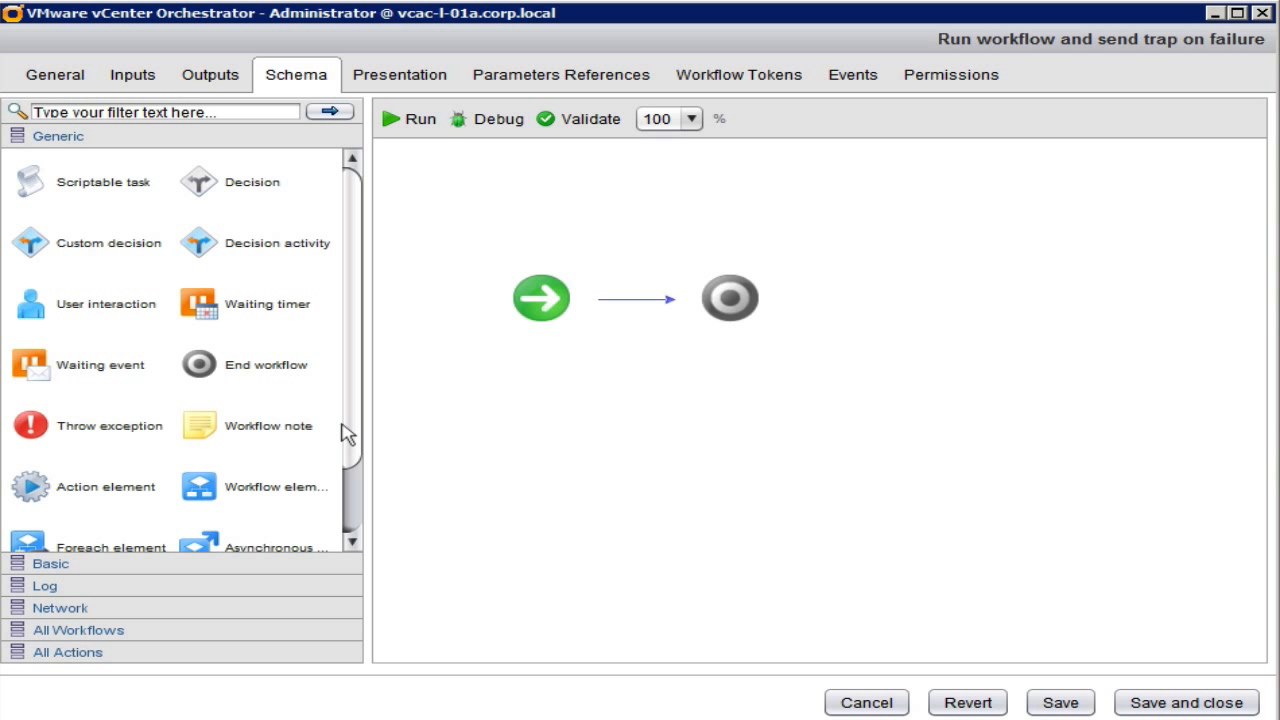
pyautogui.scroll(-1, 228, 455)
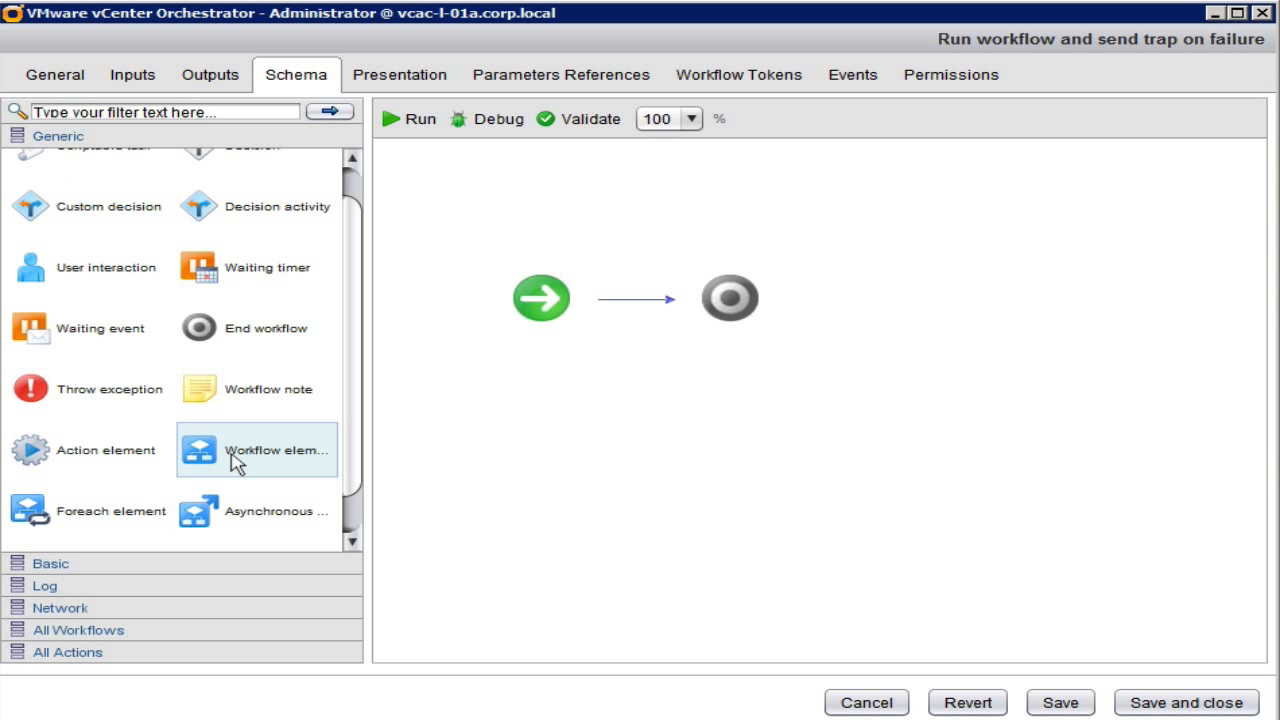
pyautogui.moveTo(236, 462); pyautogui.dragTo(558, 410)
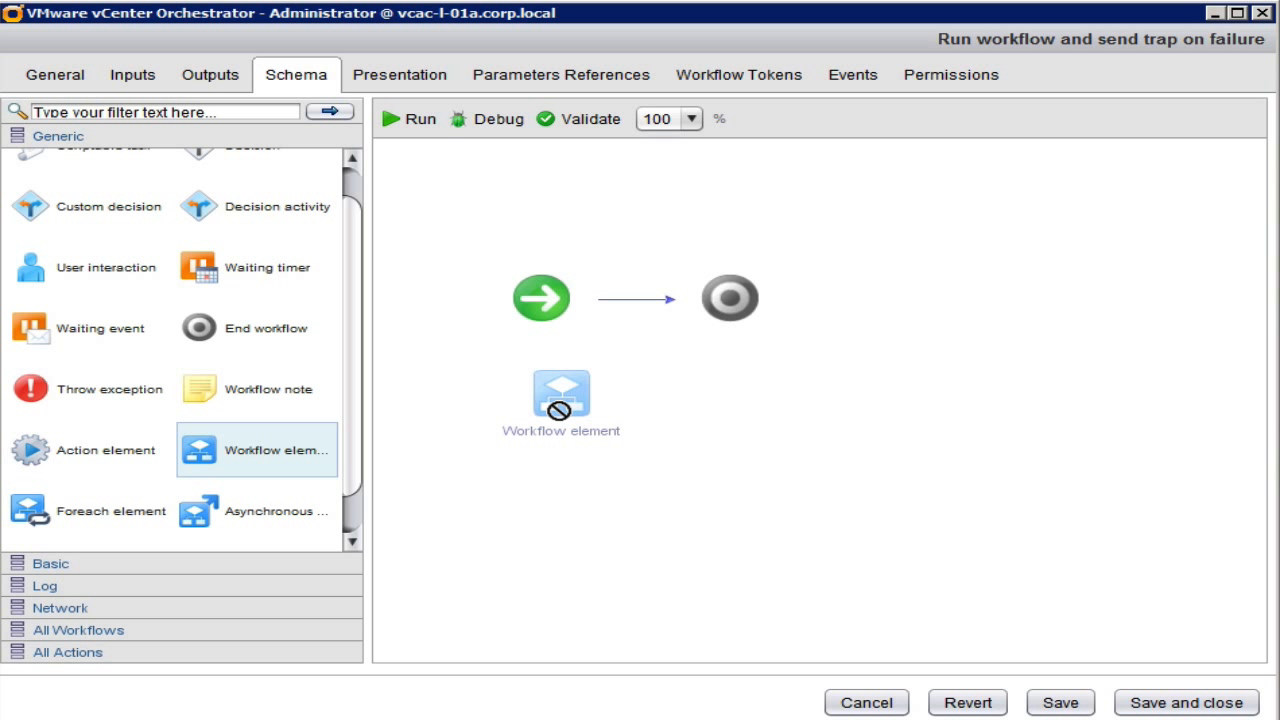
pyautogui.moveTo(558, 410); pyautogui.dragTo(641, 315)
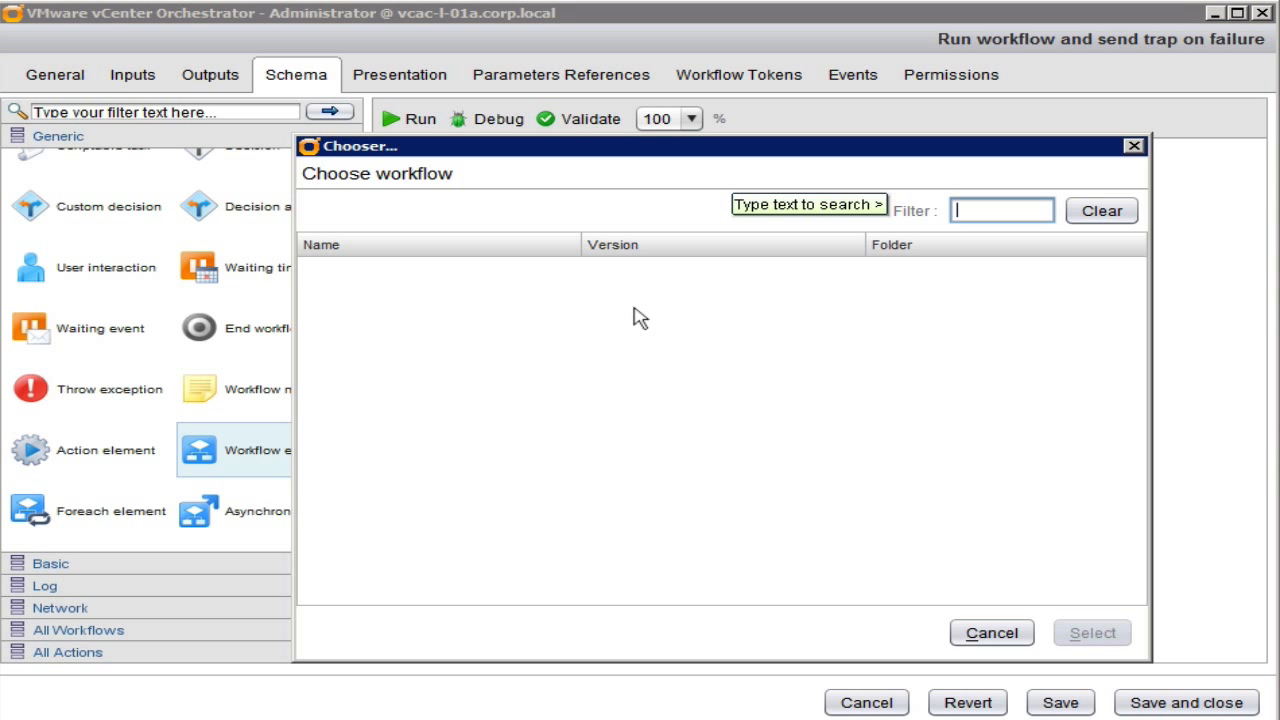
pyautogui.write('resume')
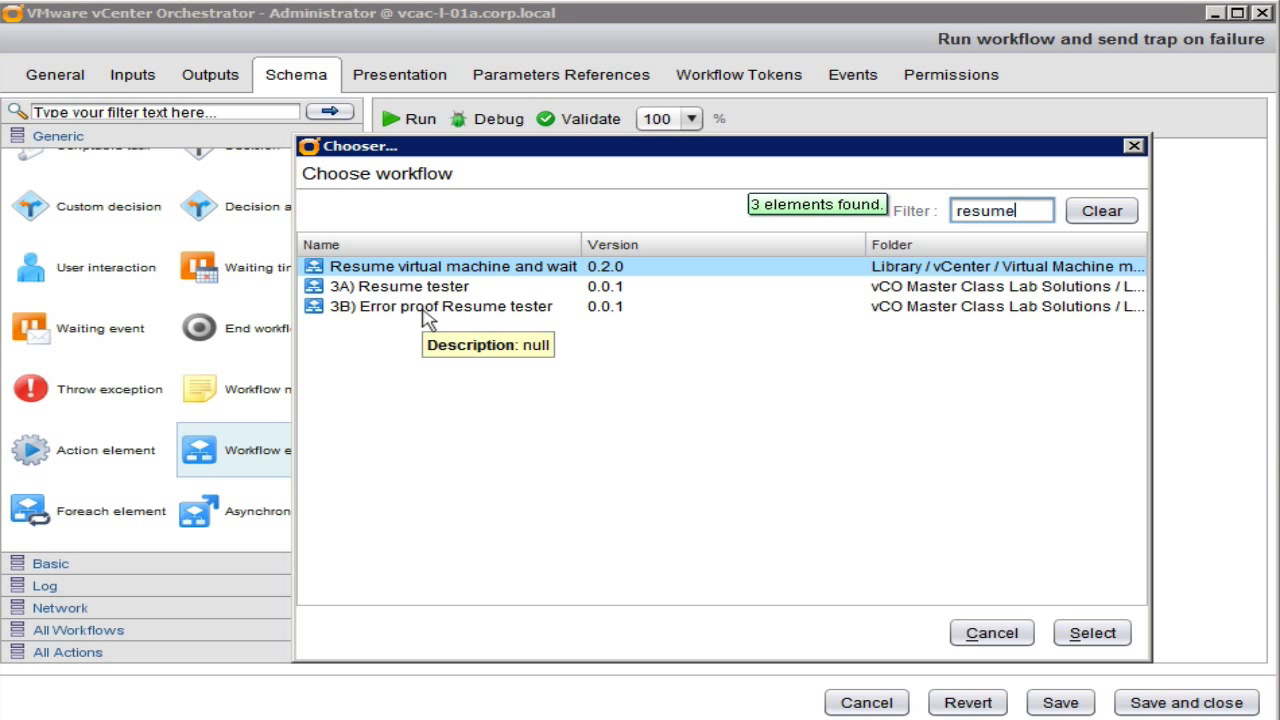
pyautogui.click(393, 288)
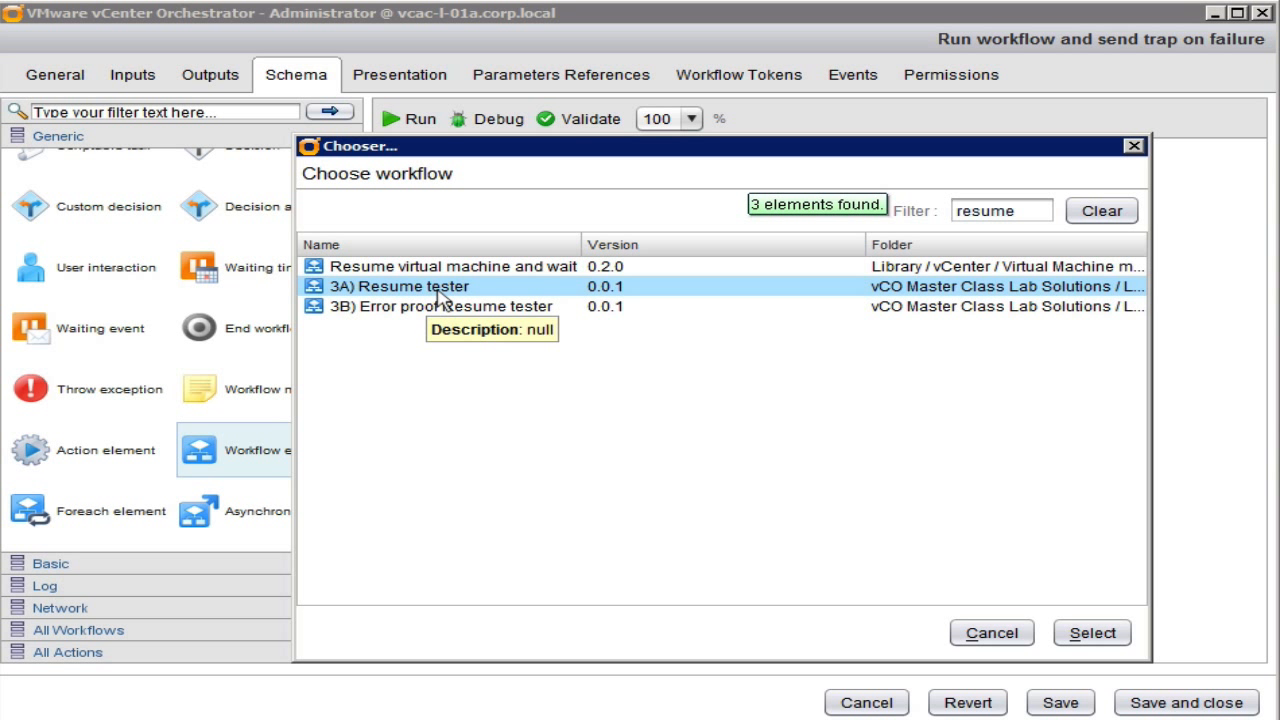
pyautogui.click(1093, 634)
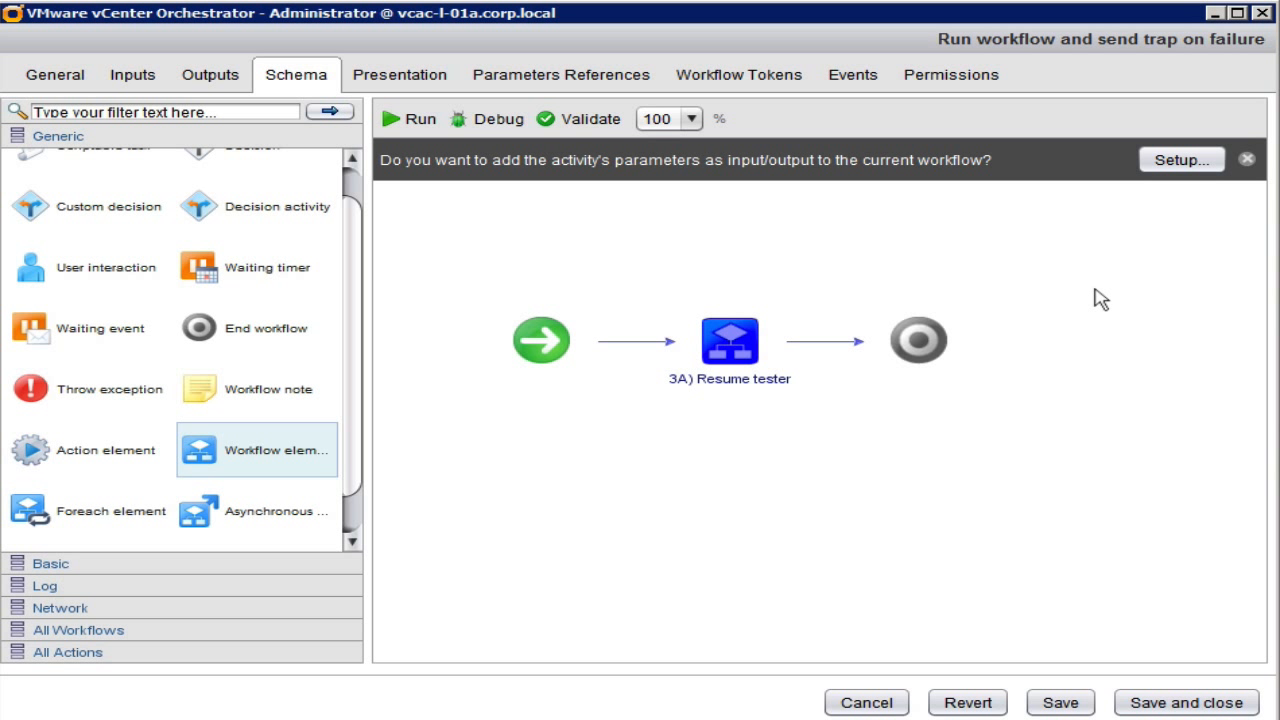
pyautogui.click(1176, 170)
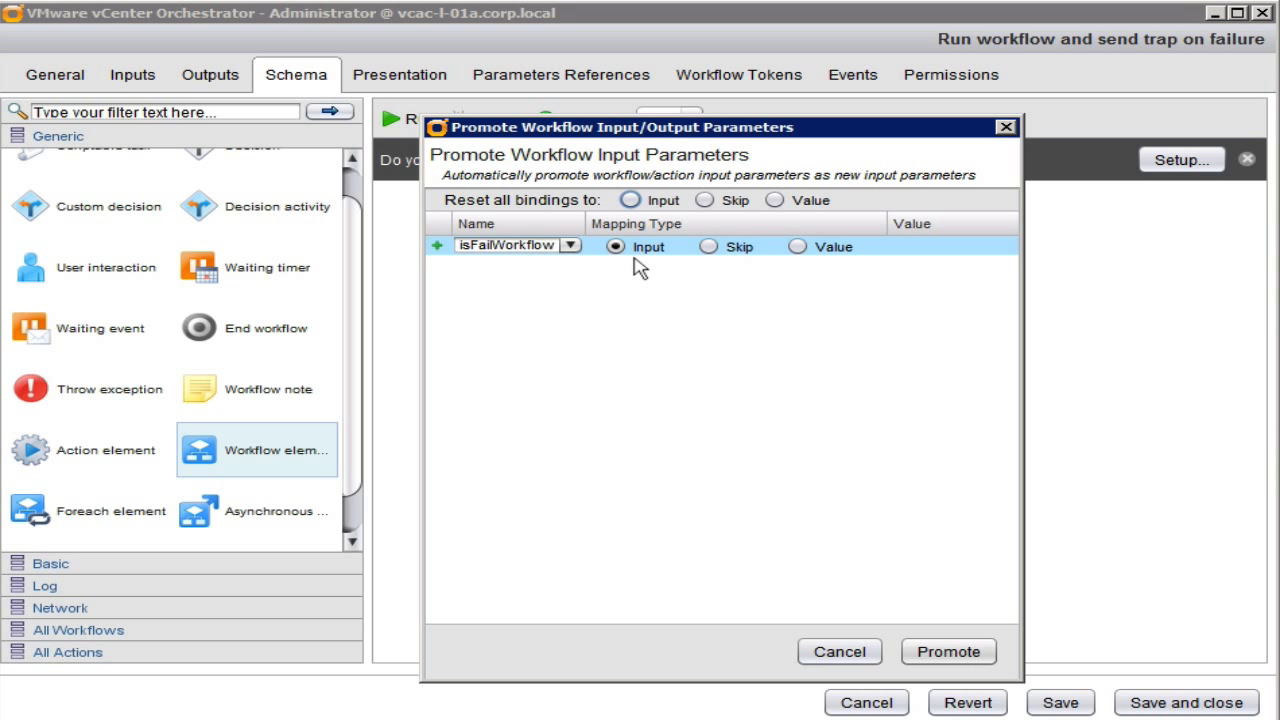
pyautogui.click(943, 655)
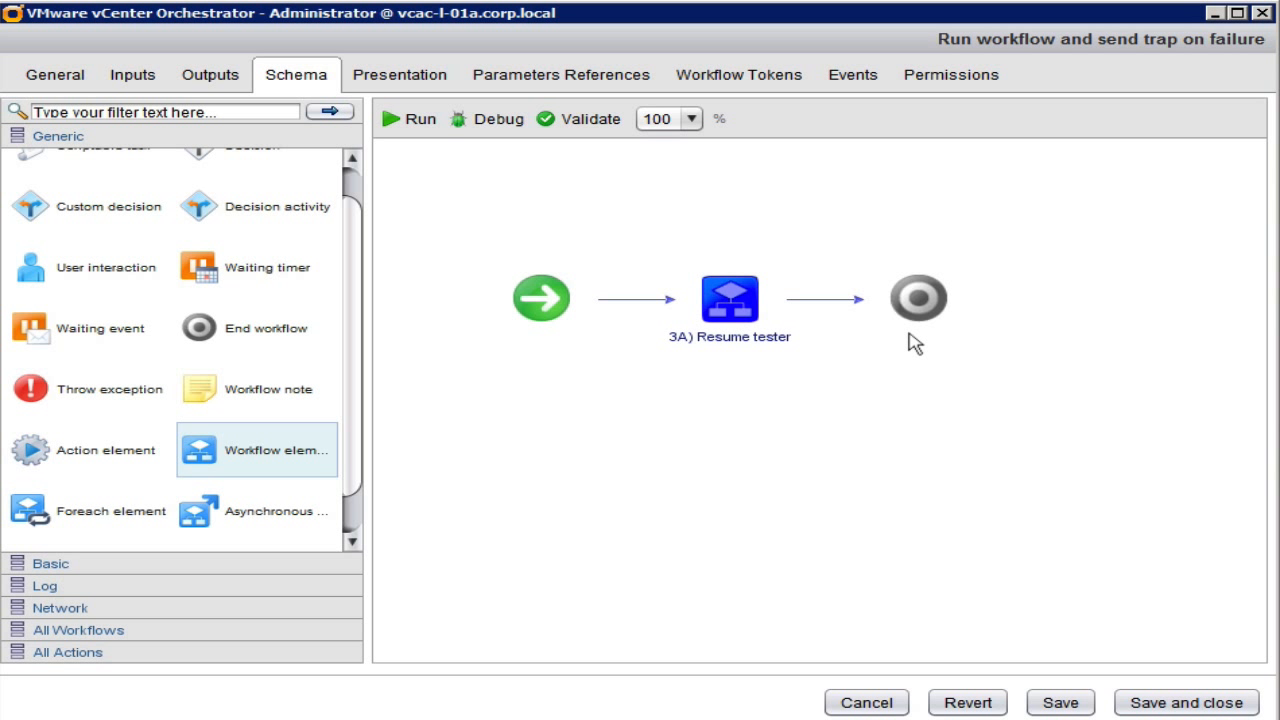
# - Add the Send an SNMP trap workflow as the exception handler of 3A) Resume tester, dismissing the offer to promote its parameters
pyautogui.moveTo(211, 455); pyautogui.dragTo(716, 310)
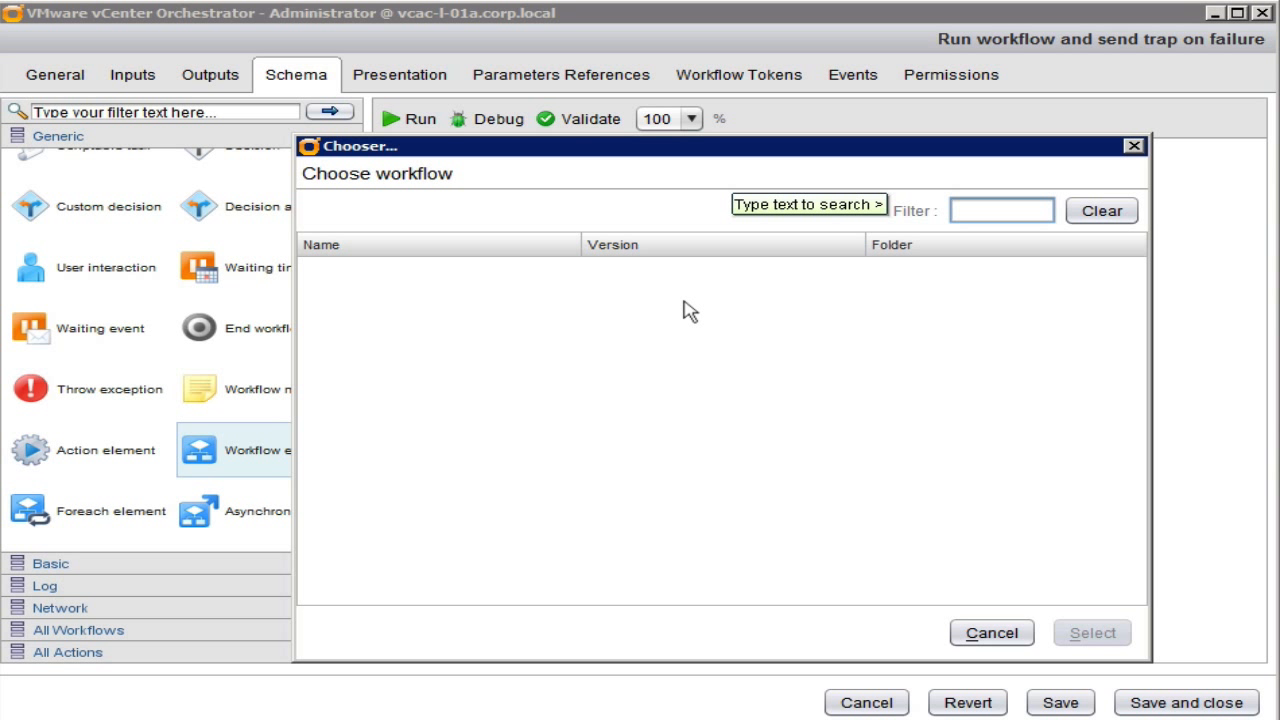
pyautogui.write('send')
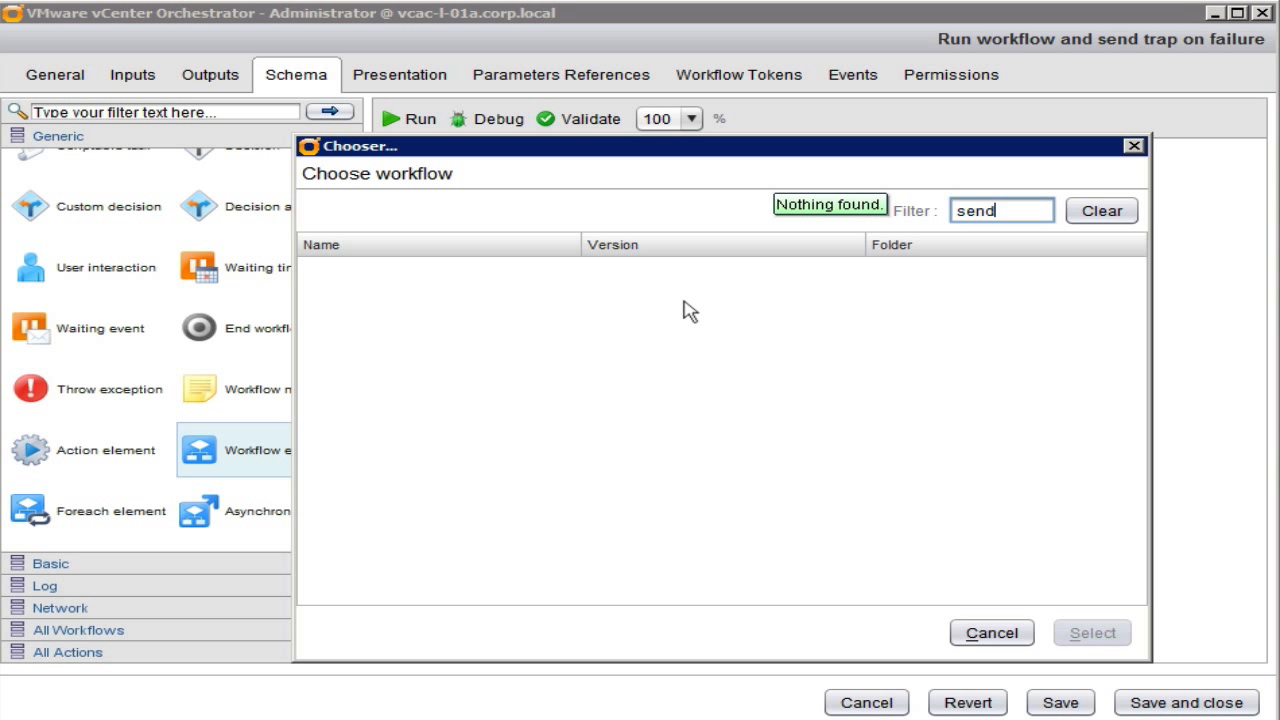
pyautogui.write(' an snmp')
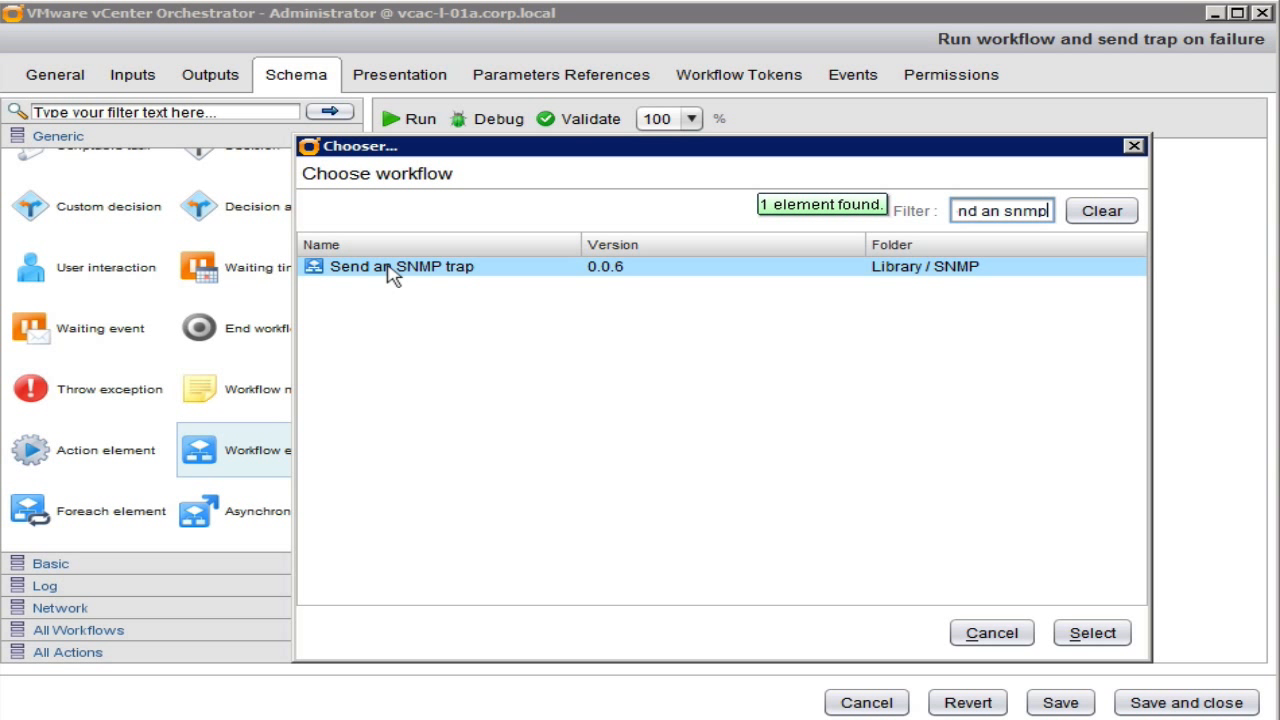
pyautogui.doubleClick(392, 276)
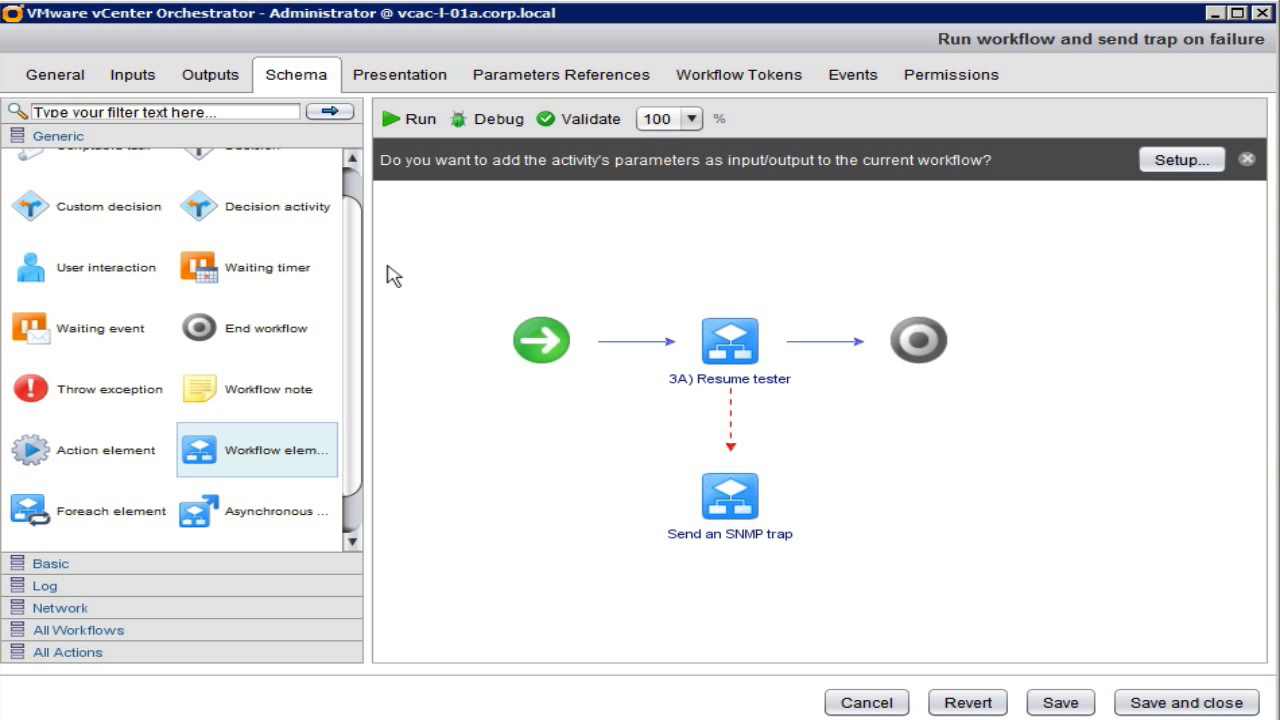
pyautogui.moveTo(748, 372)
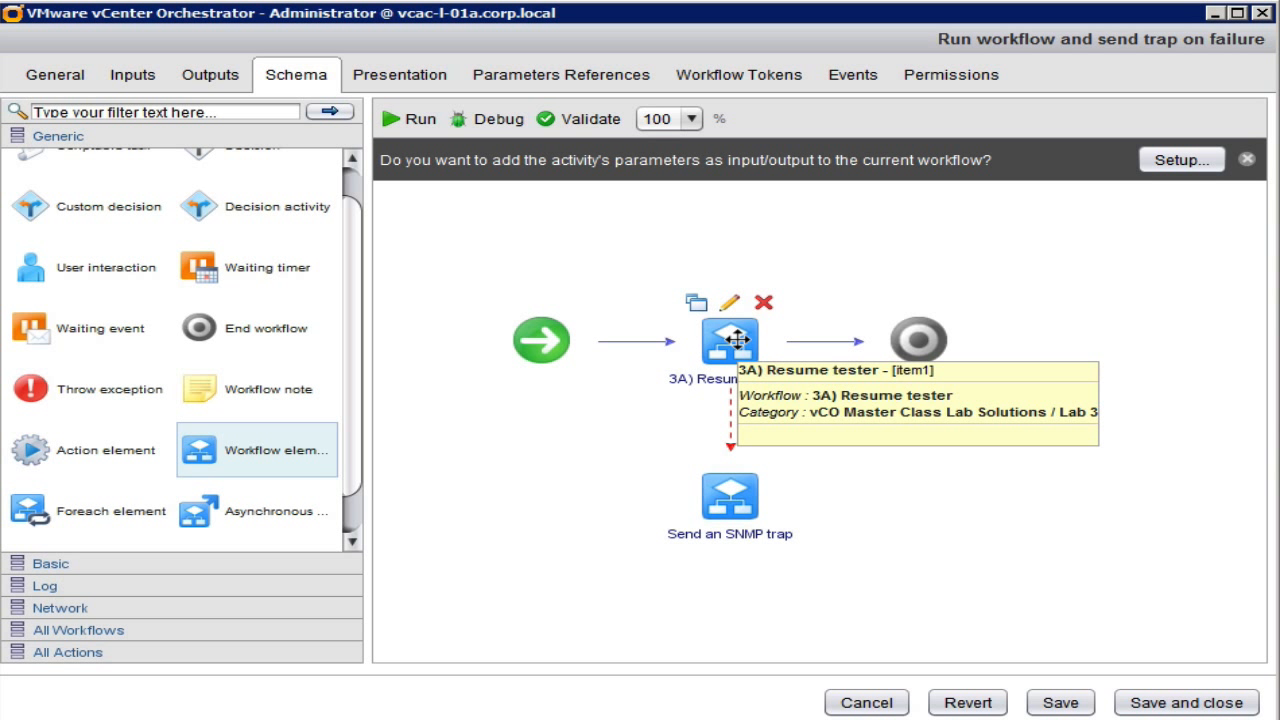
pyautogui.moveTo(742, 415)
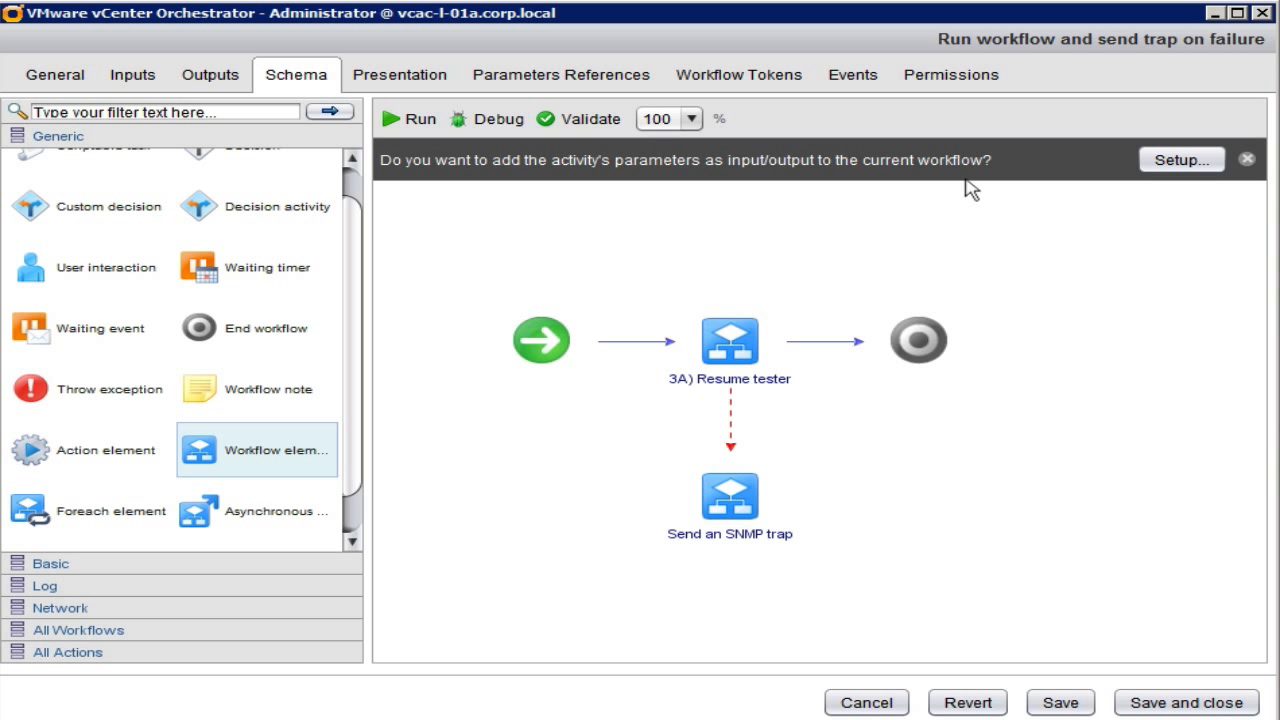
pyautogui.click(1247, 162)
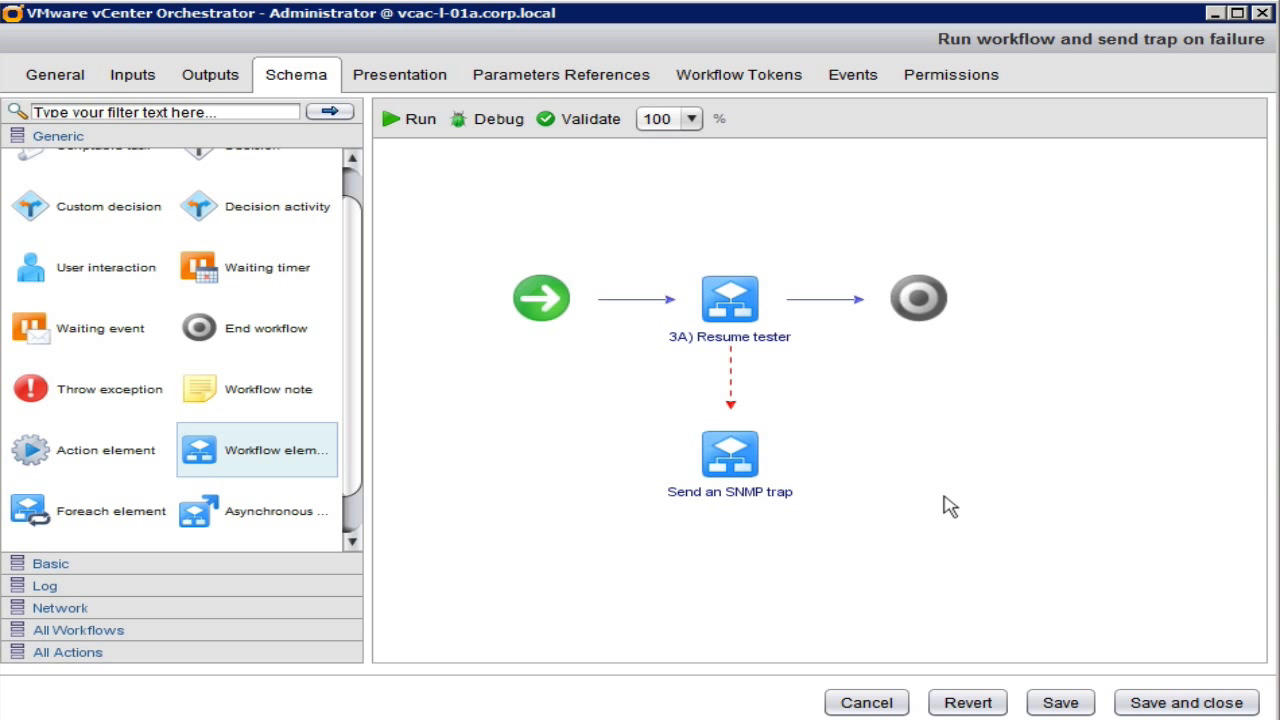
# - Add an End workflow element after Send an SNMP trap
pyautogui.moveTo(738, 457)
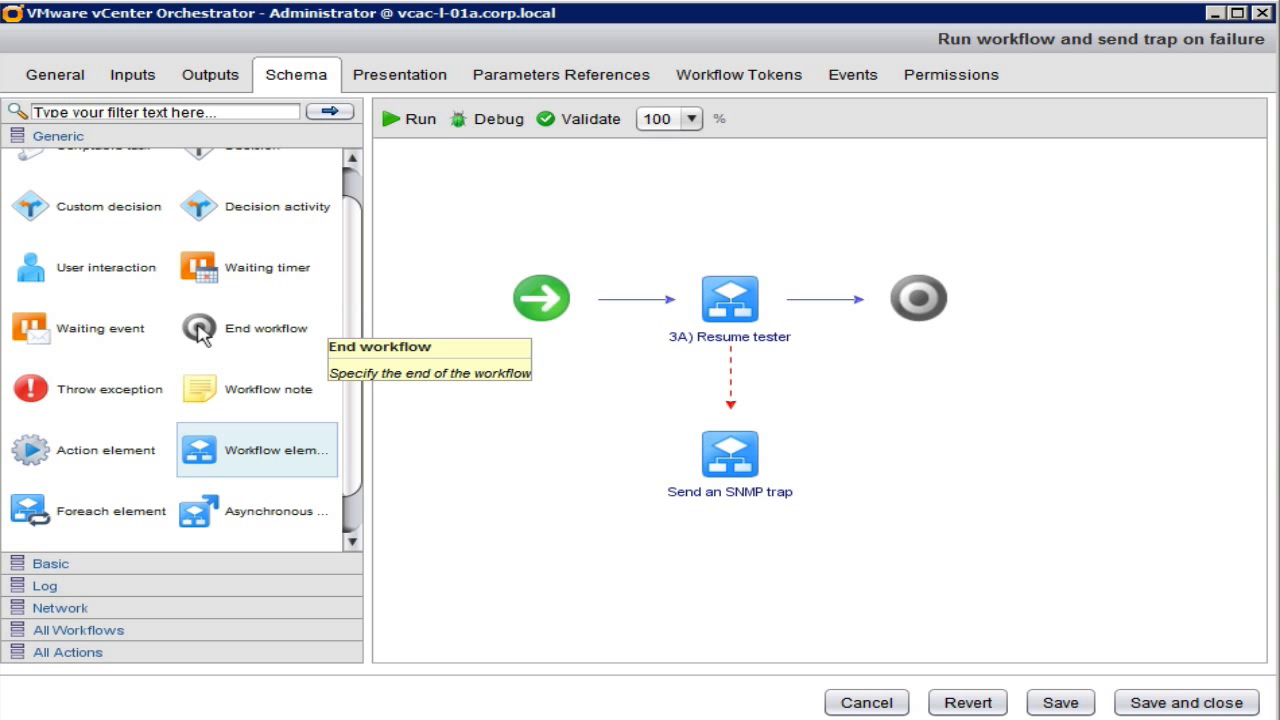
pyautogui.moveTo(203, 333); pyautogui.dragTo(731, 466)
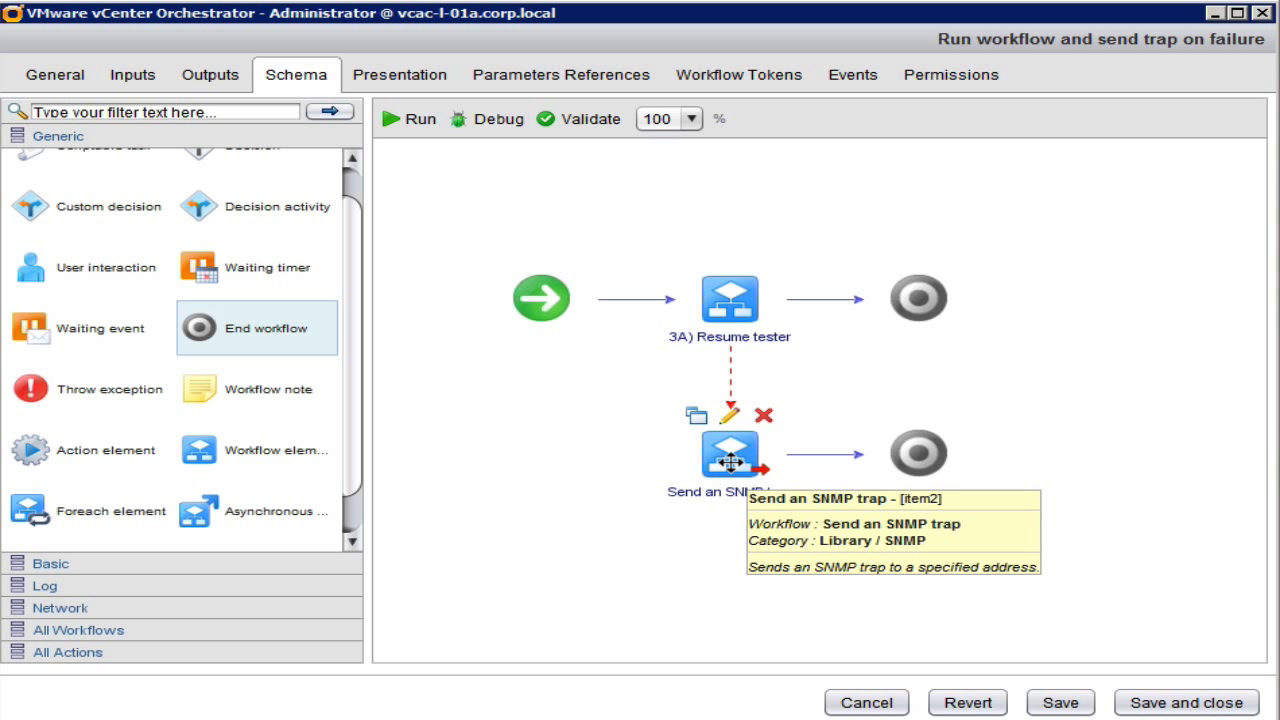
pyautogui.click(729, 455)
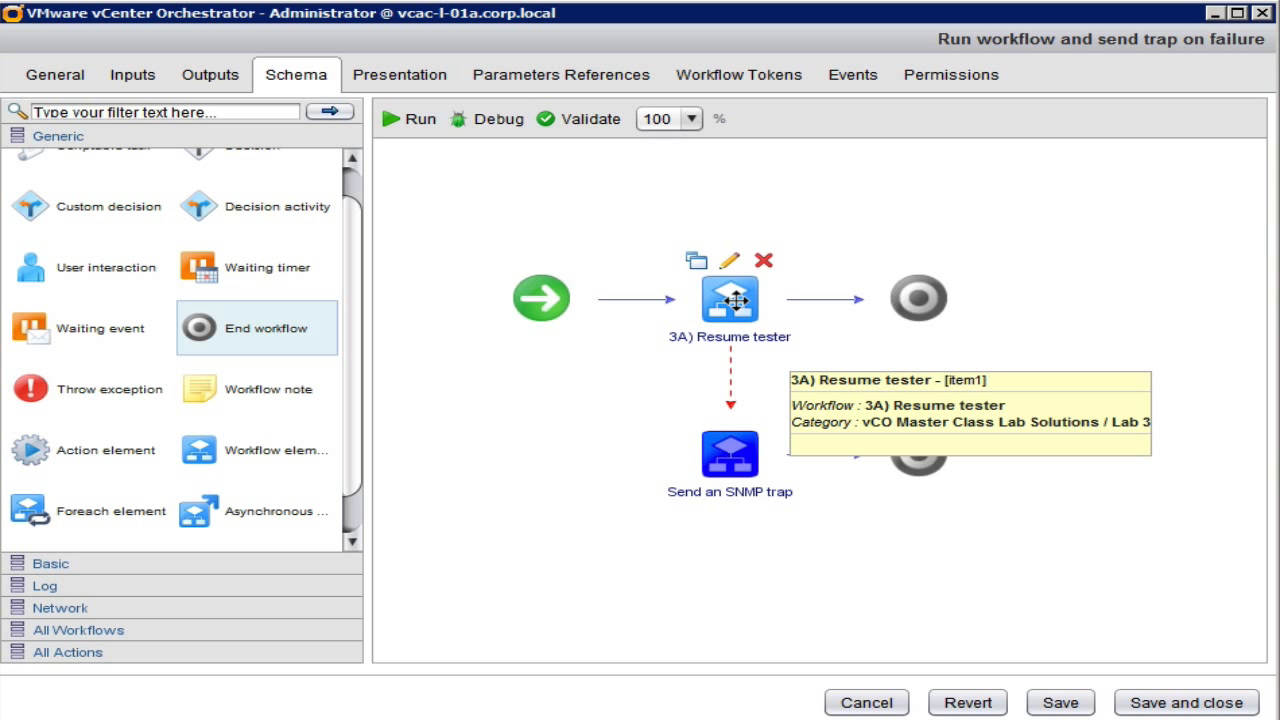
# - Bind the output exception of 3A) Resume tester to a new string workflow attribute named errorCode
pyautogui.click(729, 266)
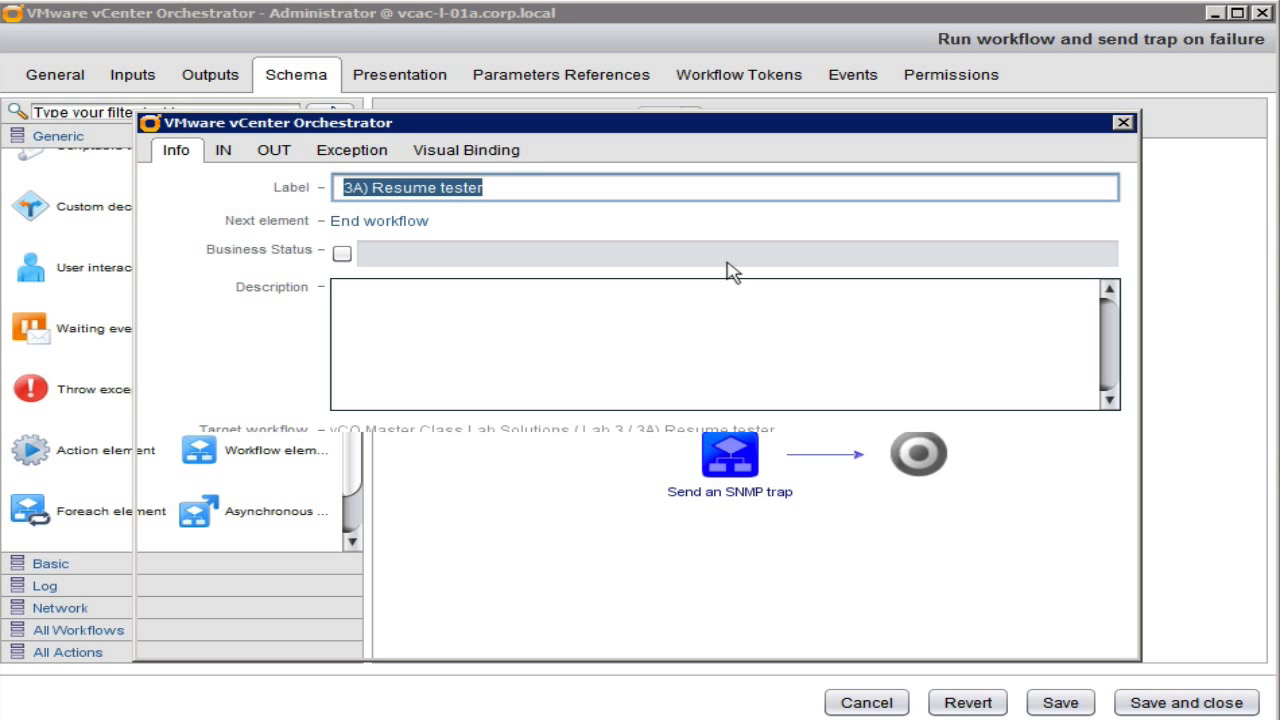
pyautogui.click(335, 158)
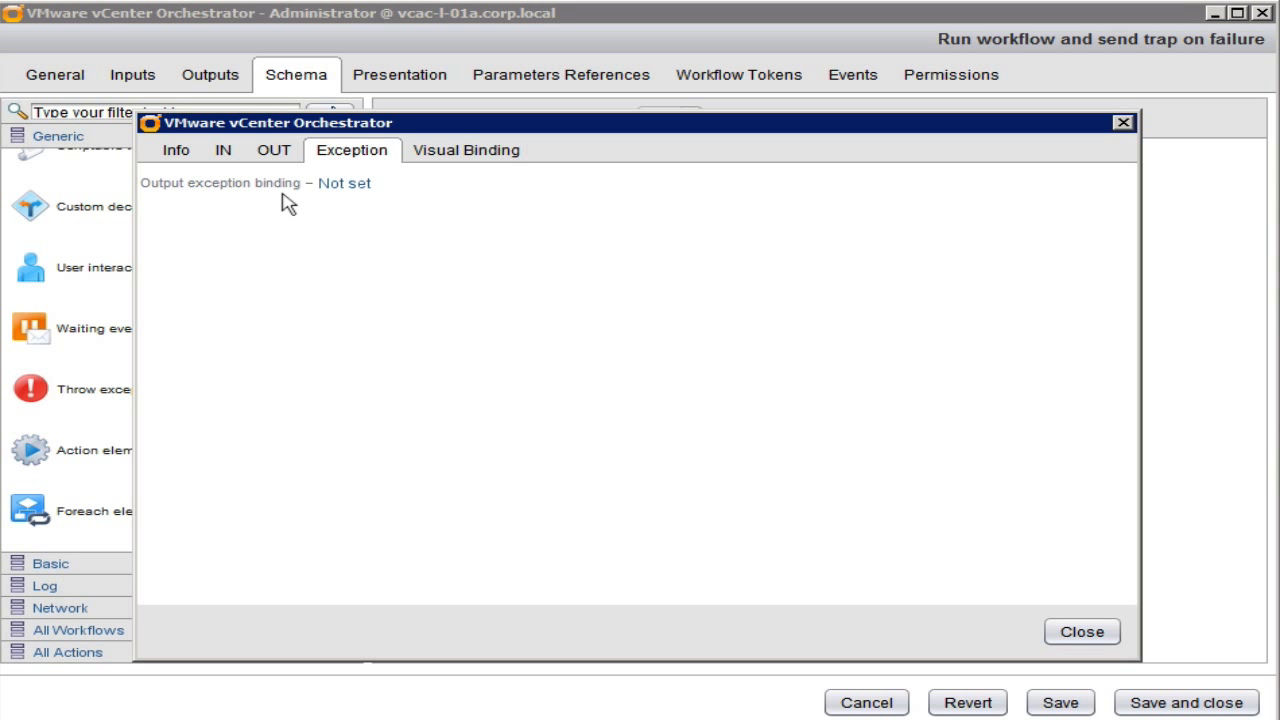
pyautogui.click(344, 190)
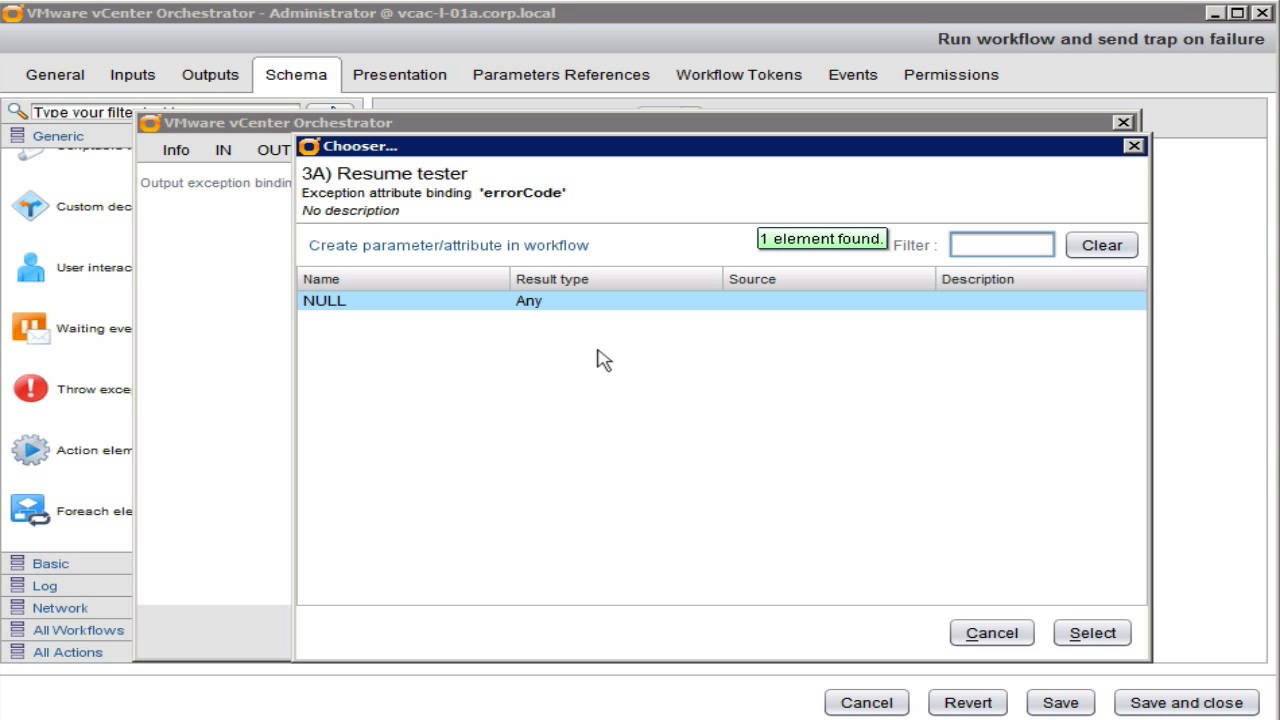
pyautogui.click(541, 248)
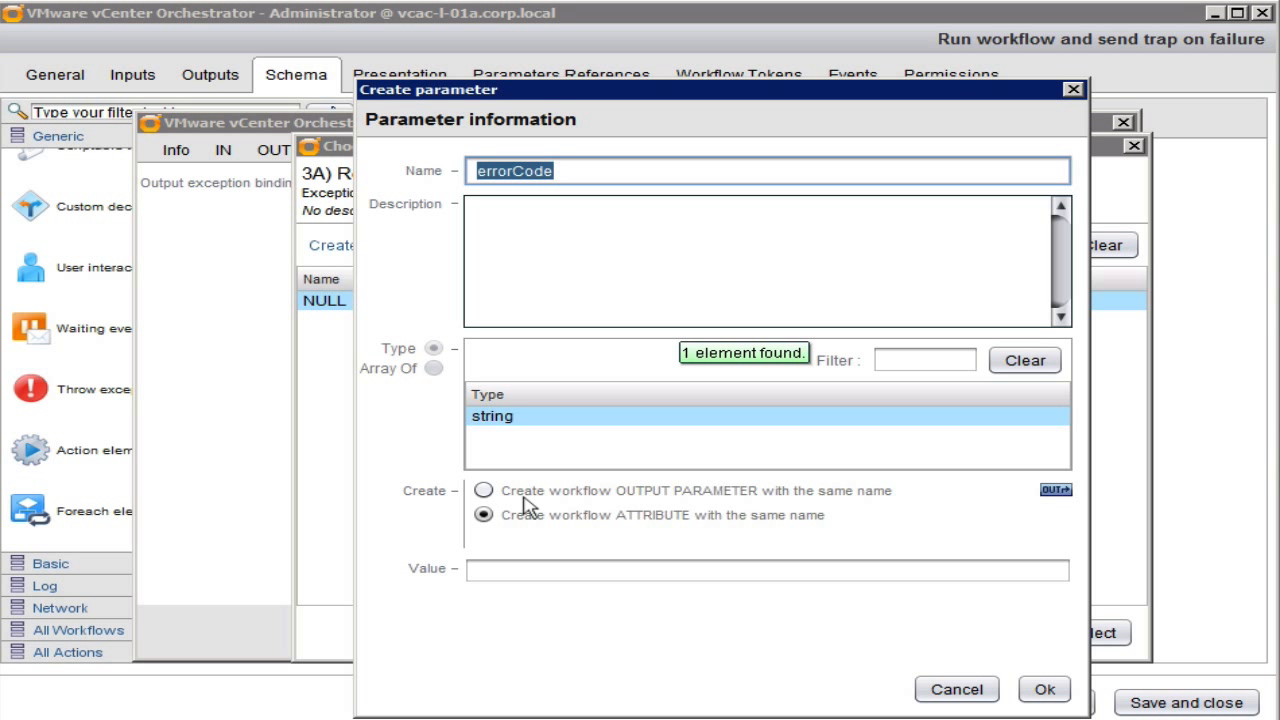
pyautogui.click(1046, 689)
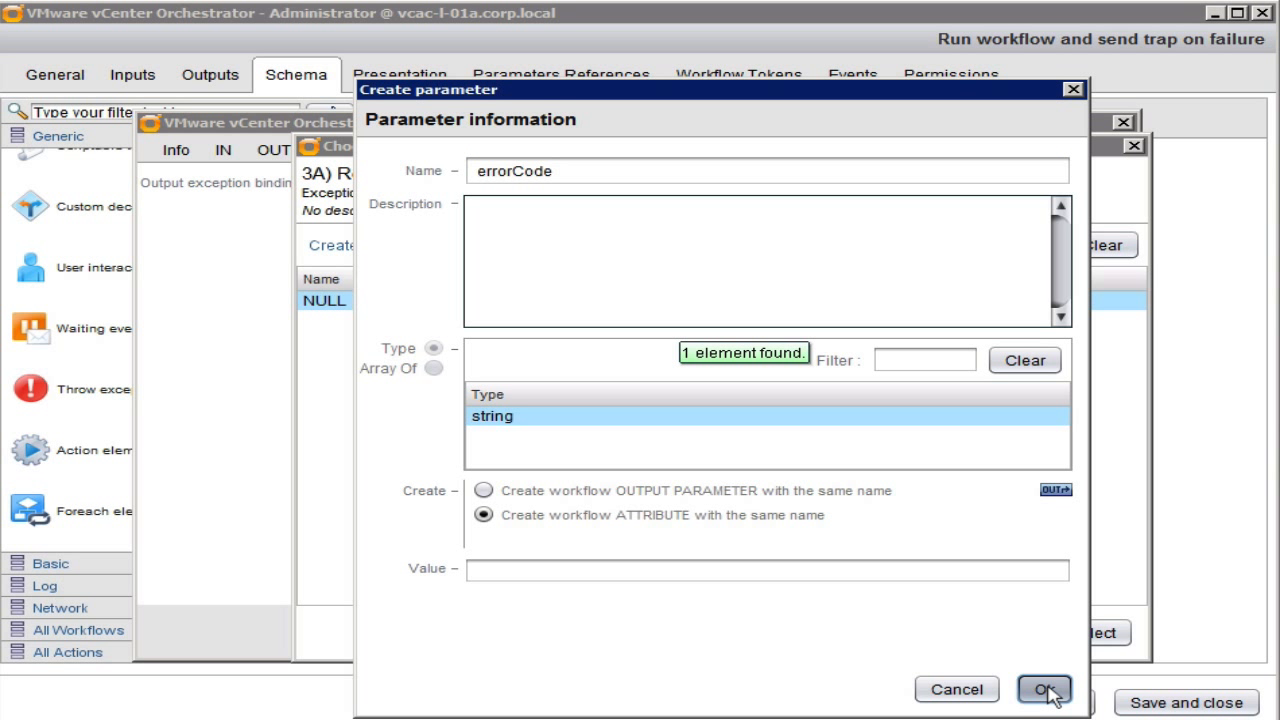
pyautogui.click(1082, 633)
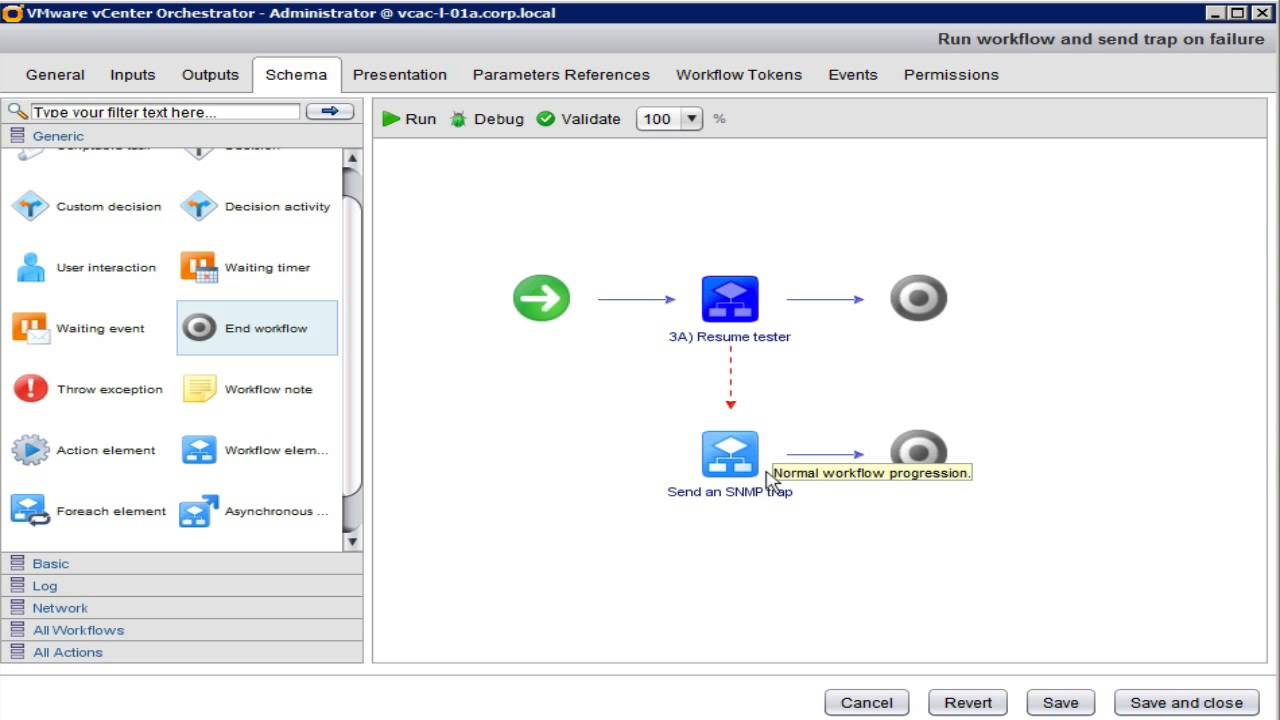
# - Bind the address input of Send an SNMP trap to a new workflow attribute with the value localhost
pyautogui.click(731, 461)
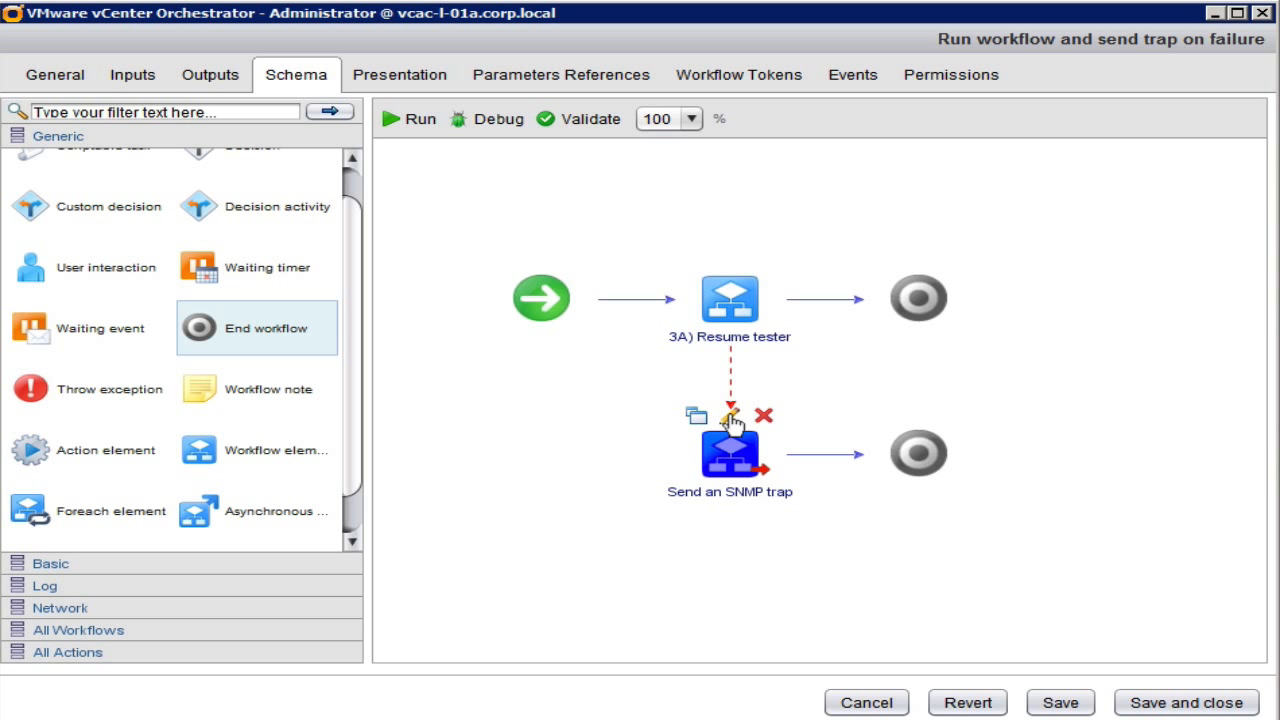
pyautogui.click(730, 416)
pyautogui.click(222, 150)
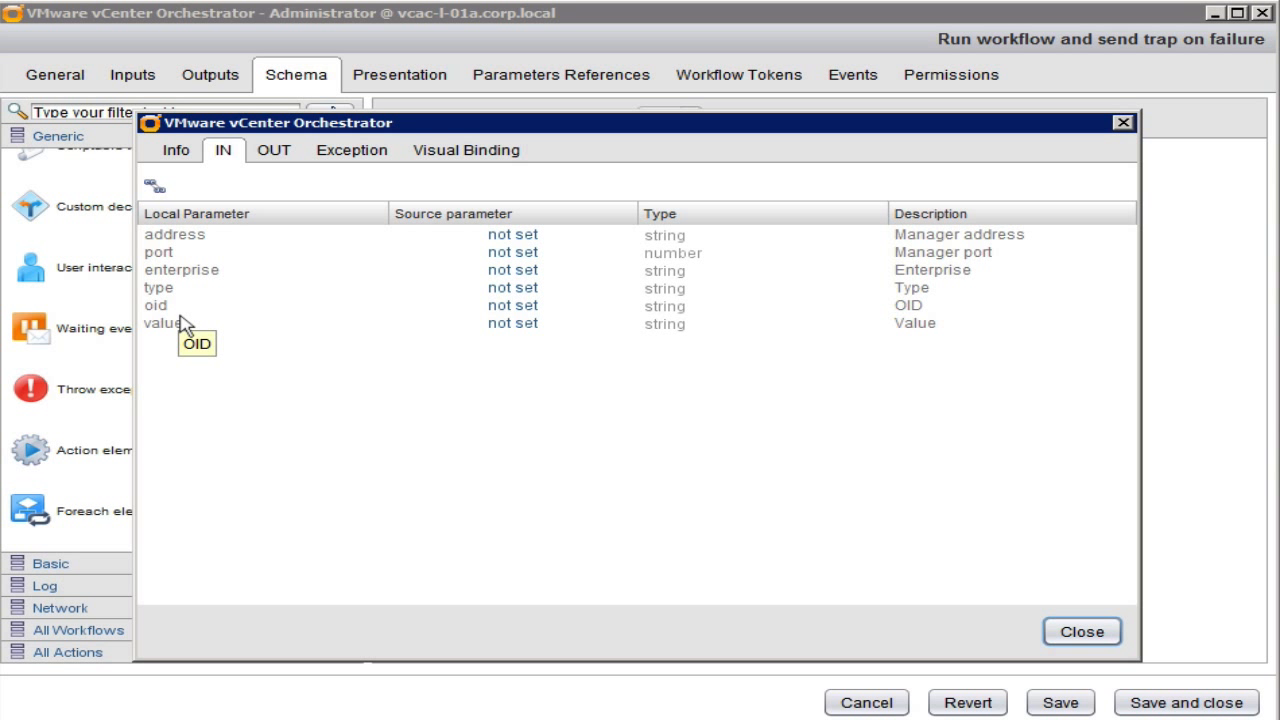
pyautogui.click(514, 246)
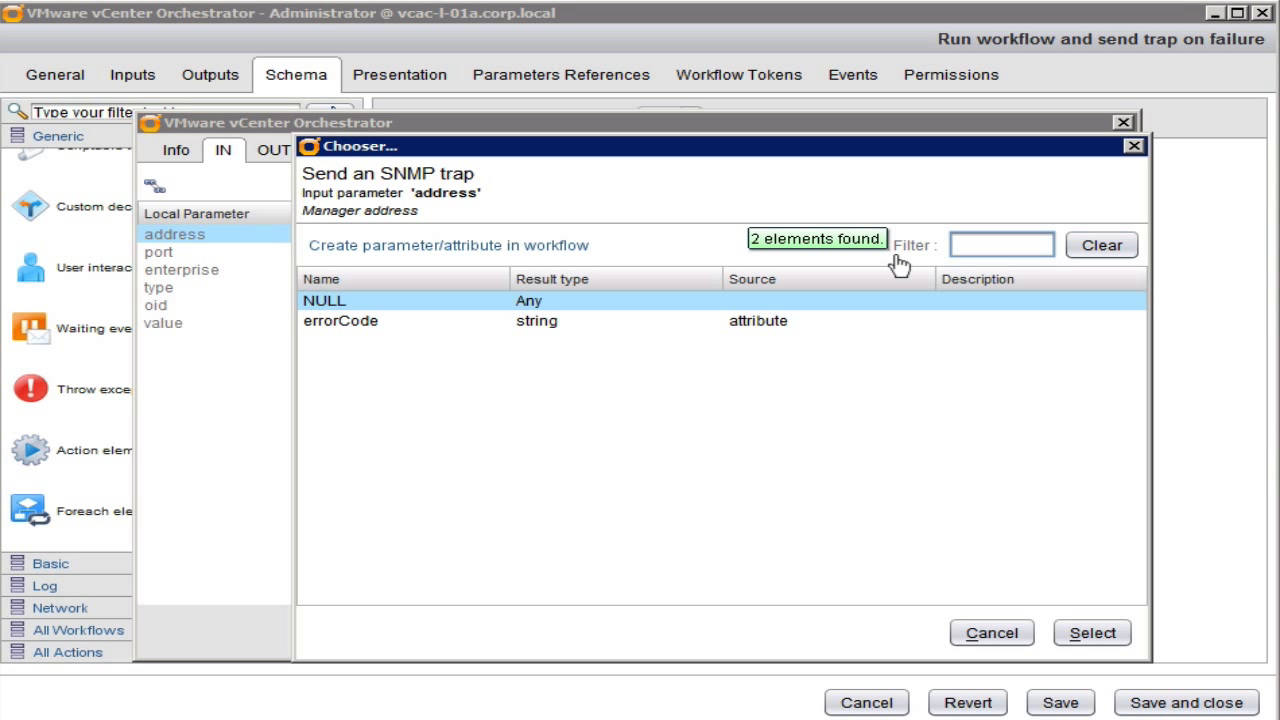
pyautogui.click(383, 250)
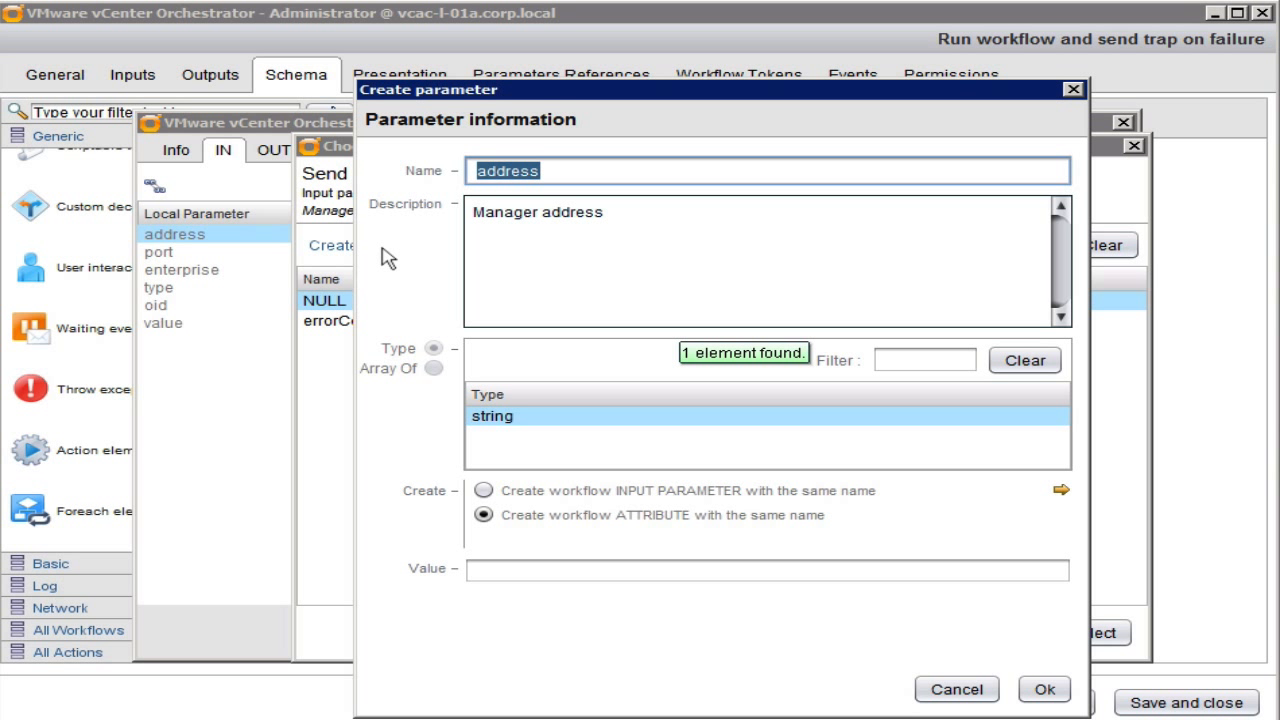
pyautogui.click(580, 570)
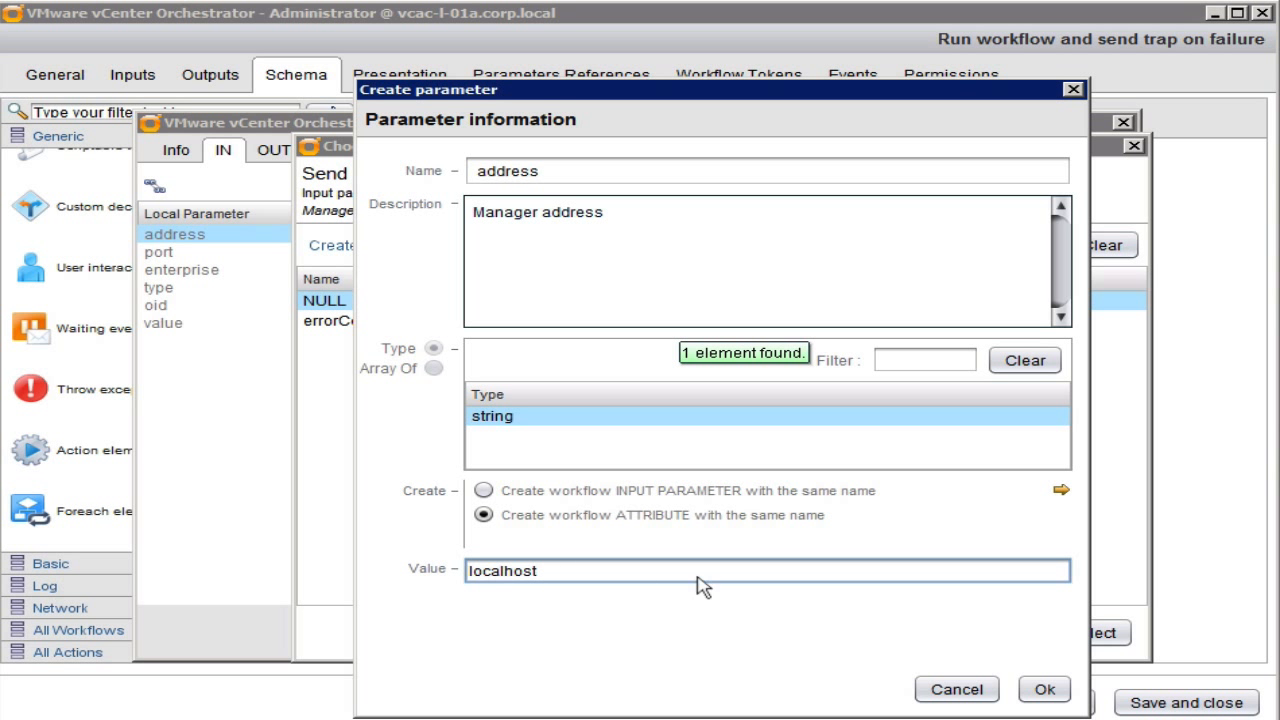
pyautogui.click(1046, 689)
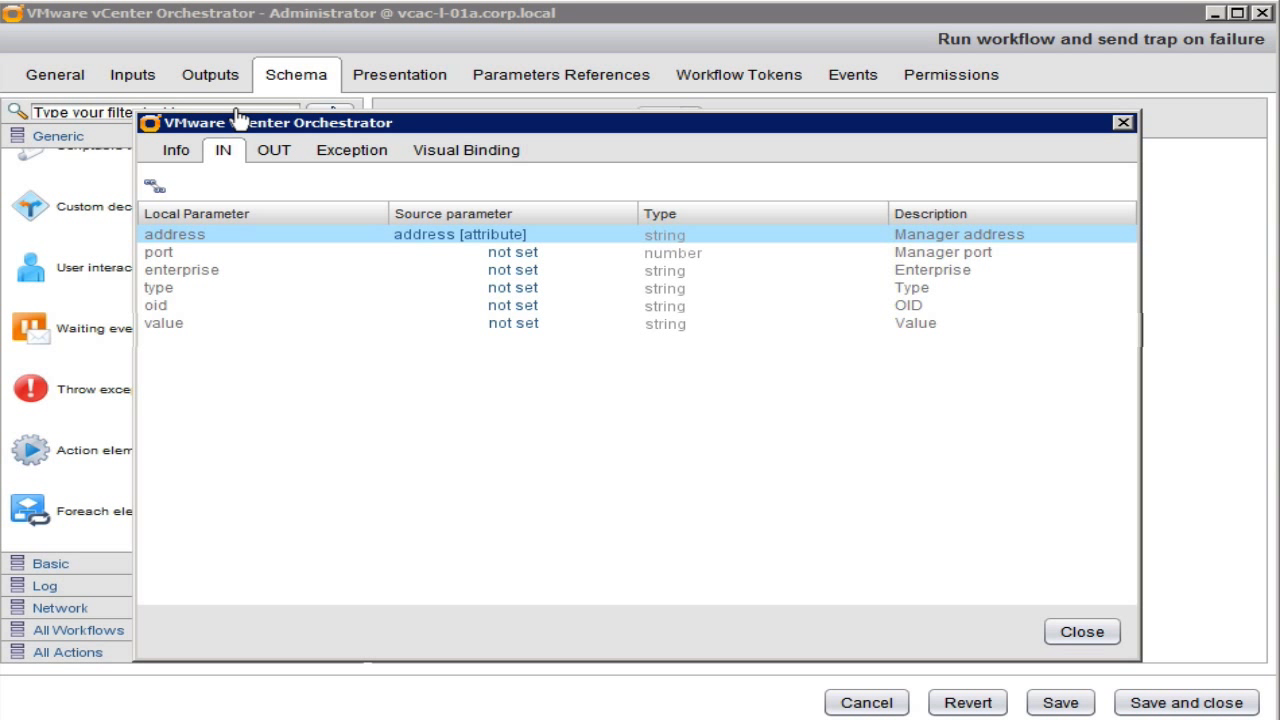
# - Bind the port input to a new number attribute in the workflow with the value 4000
pyautogui.click(506, 254)
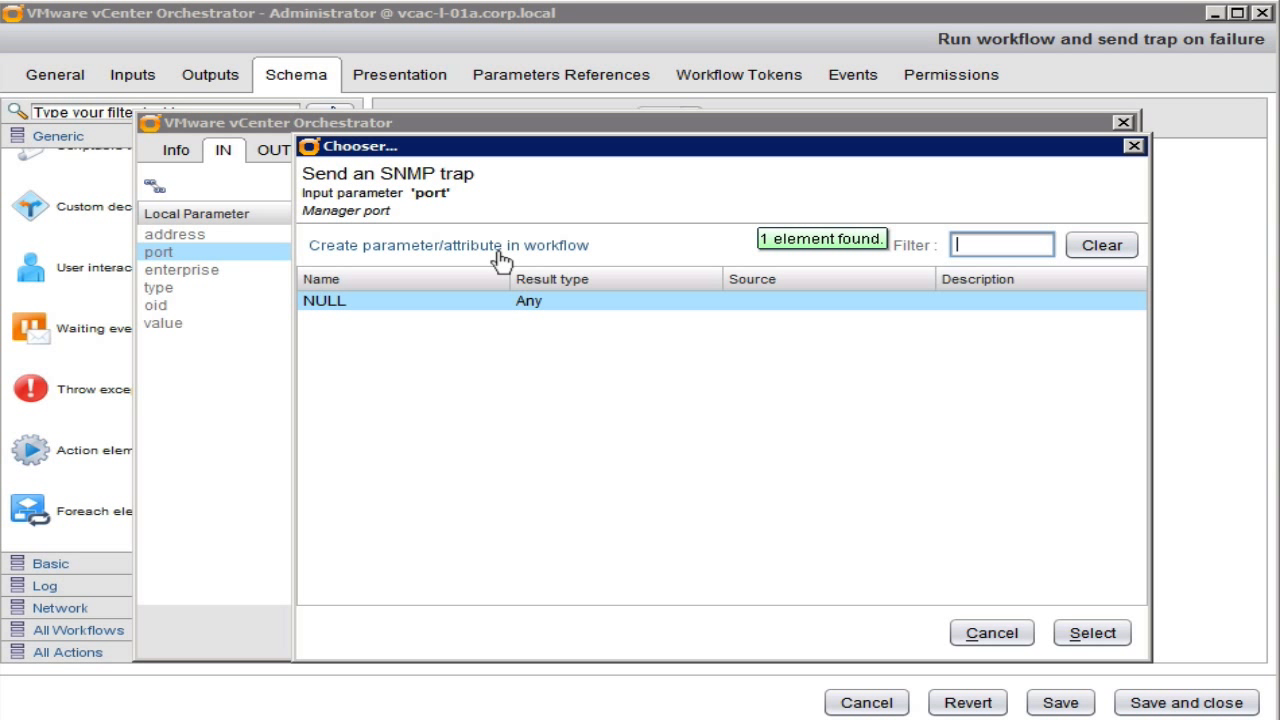
pyautogui.click(500, 250)
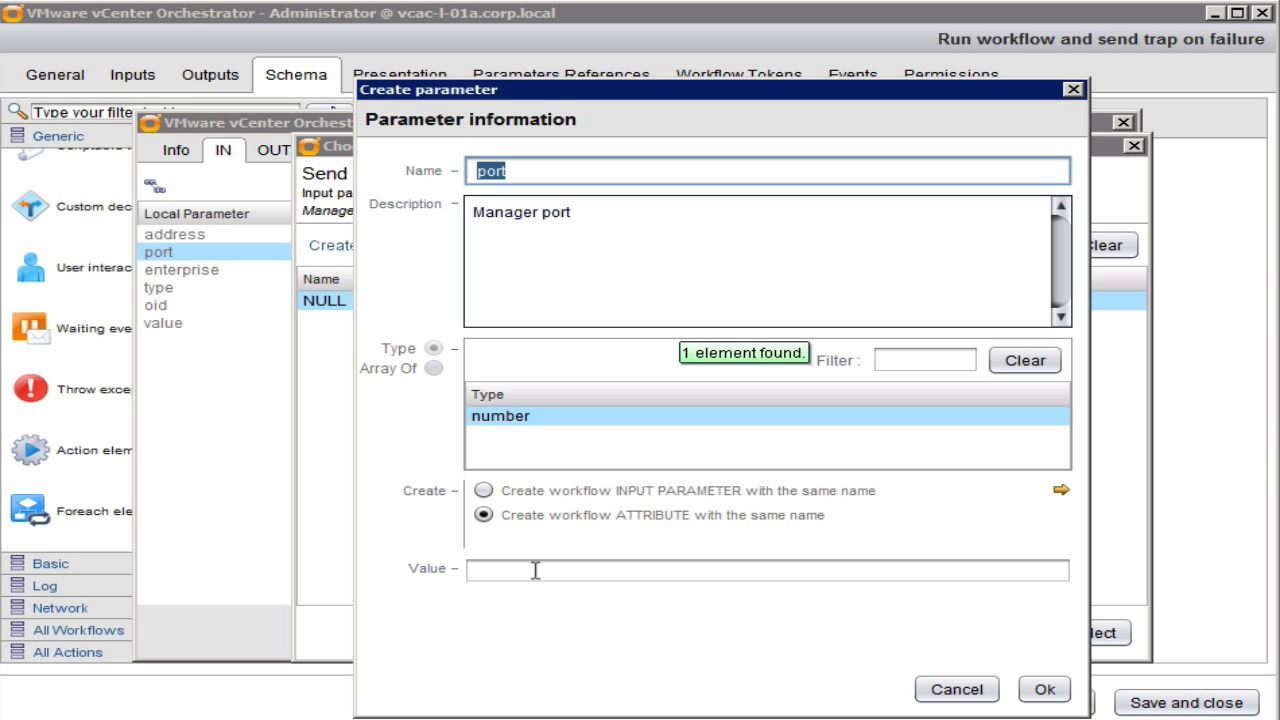
pyautogui.click(506, 569)
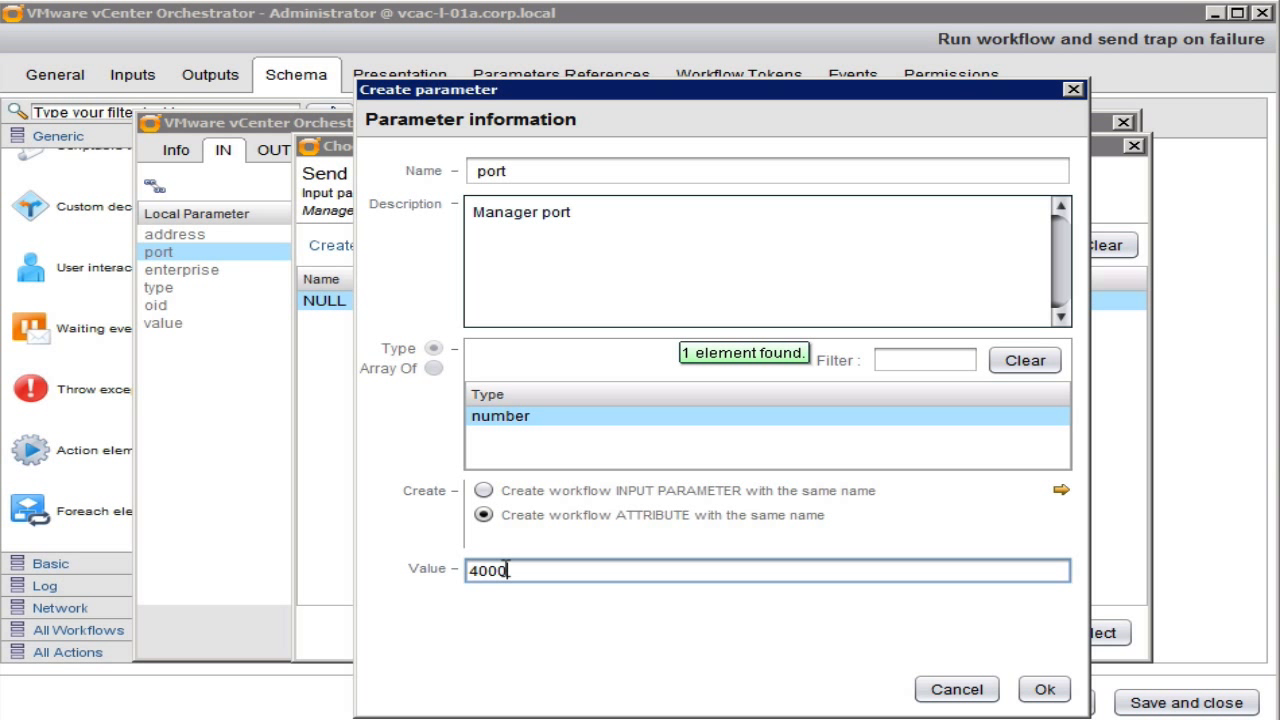
pyautogui.click(1045, 690)
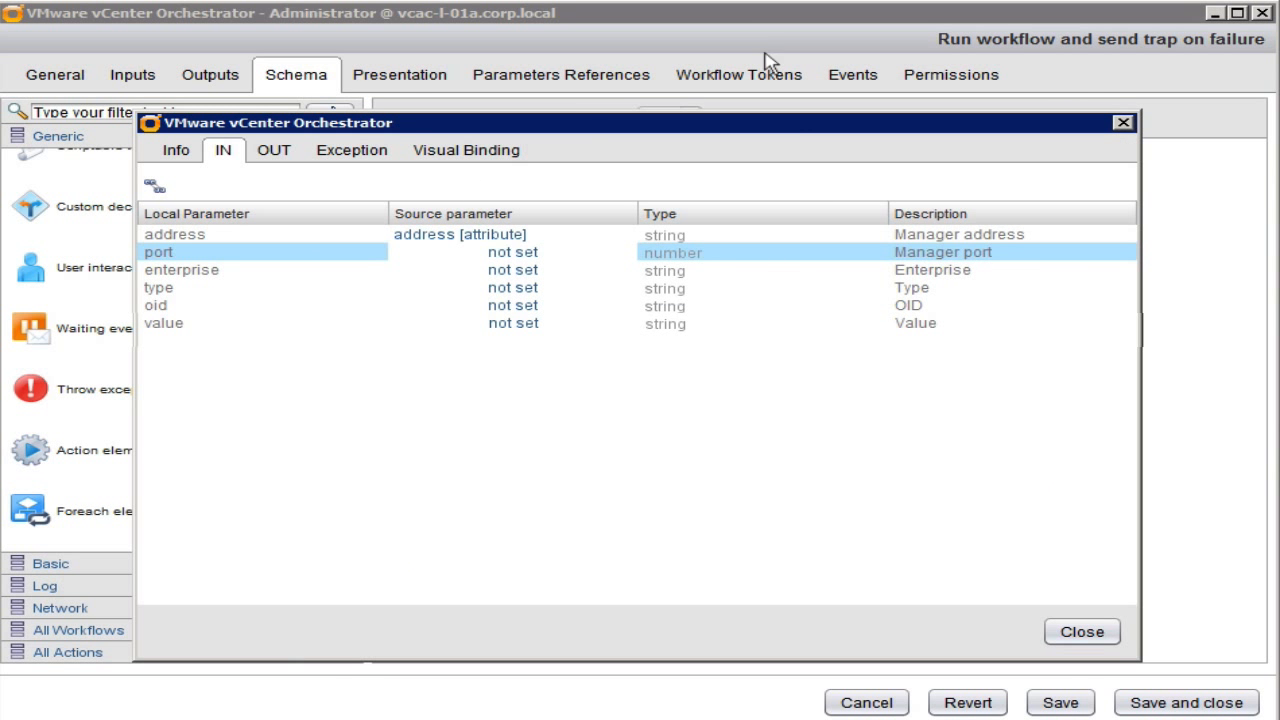
# - Bind the enterprise input to a new string attribute in the workflow with the value 1.2.3.4
pyautogui.click(517, 279)
pyautogui.click(558, 245)
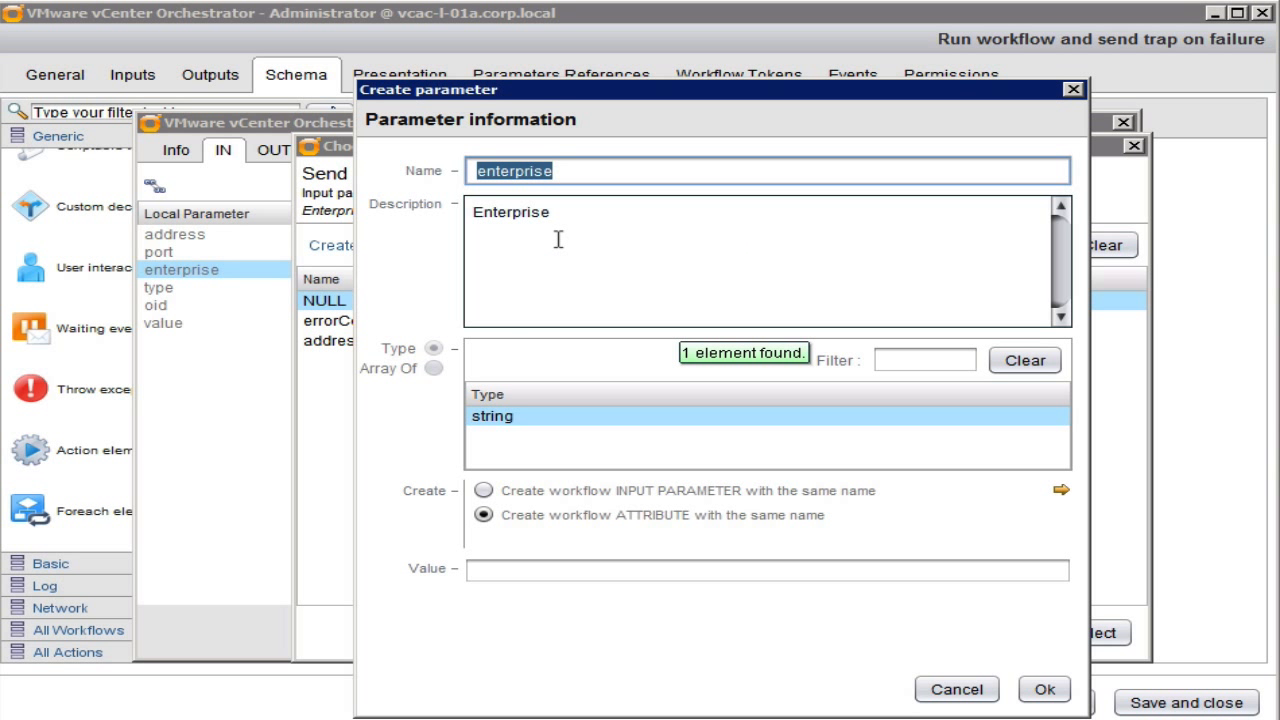
pyautogui.click(600, 577)
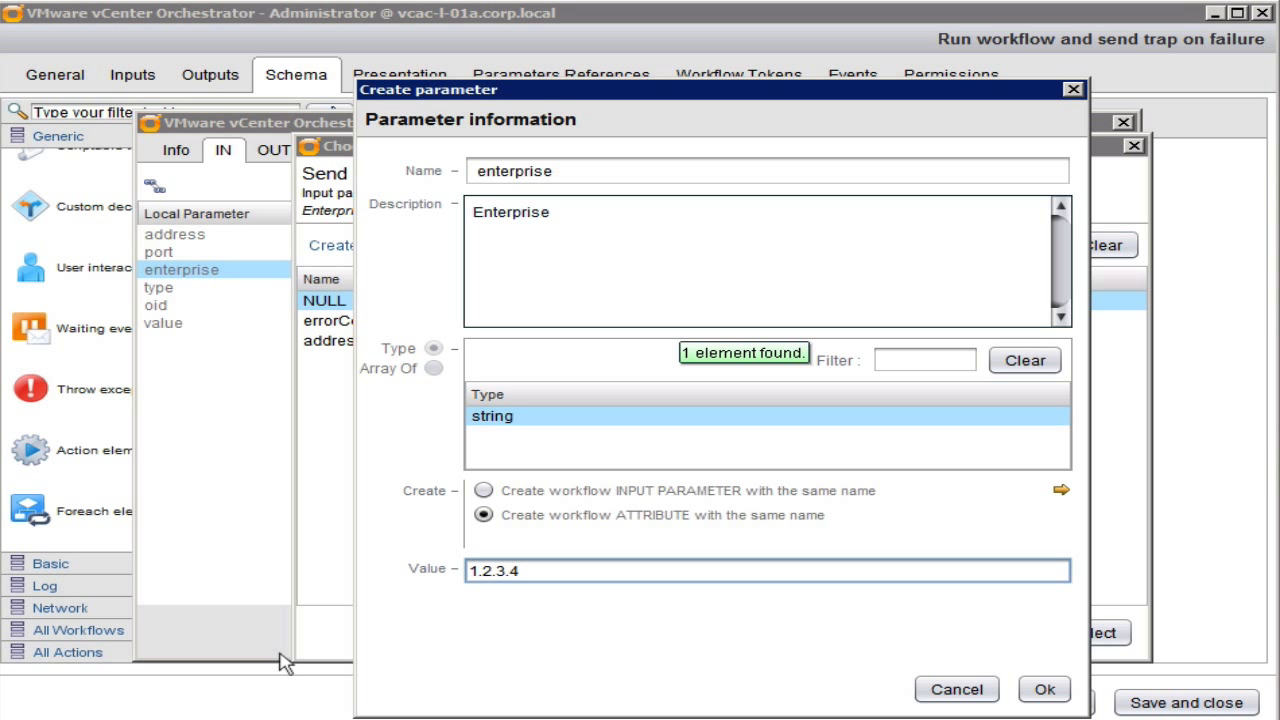
pyautogui.click(1045, 689)
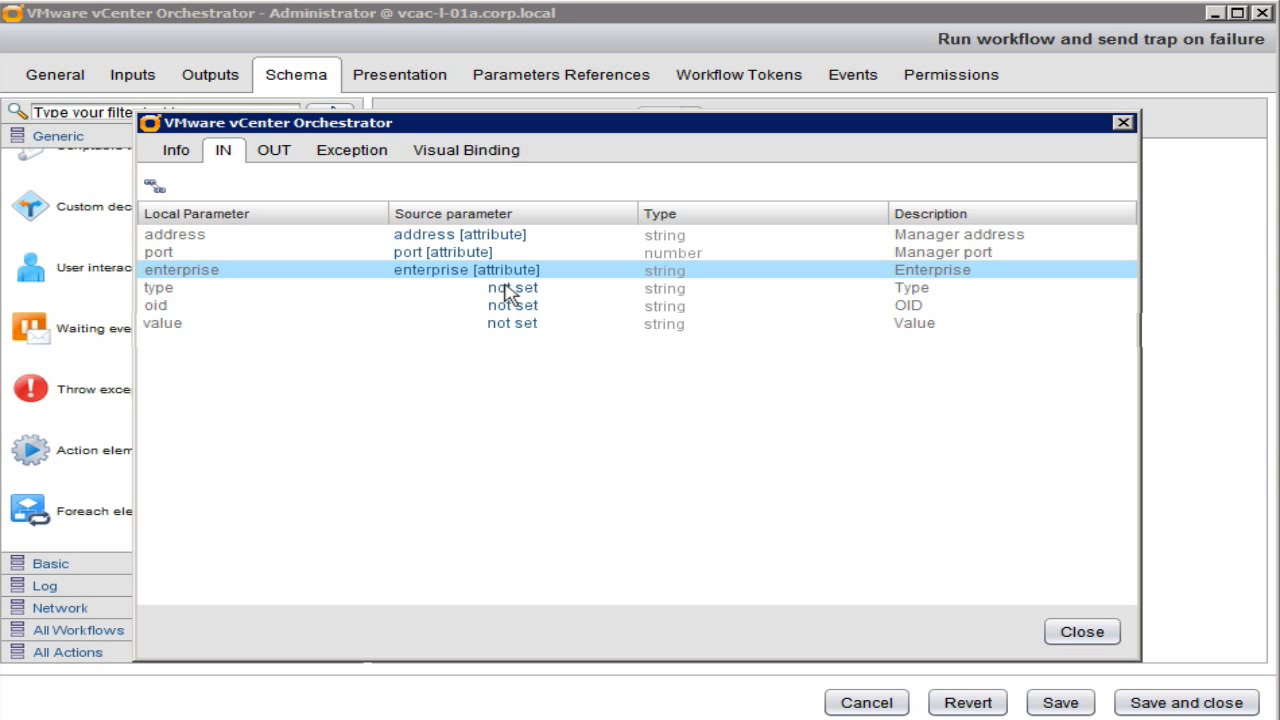
# - Bind the type input to a new workflow attribute with the value String
pyautogui.click(507, 290)
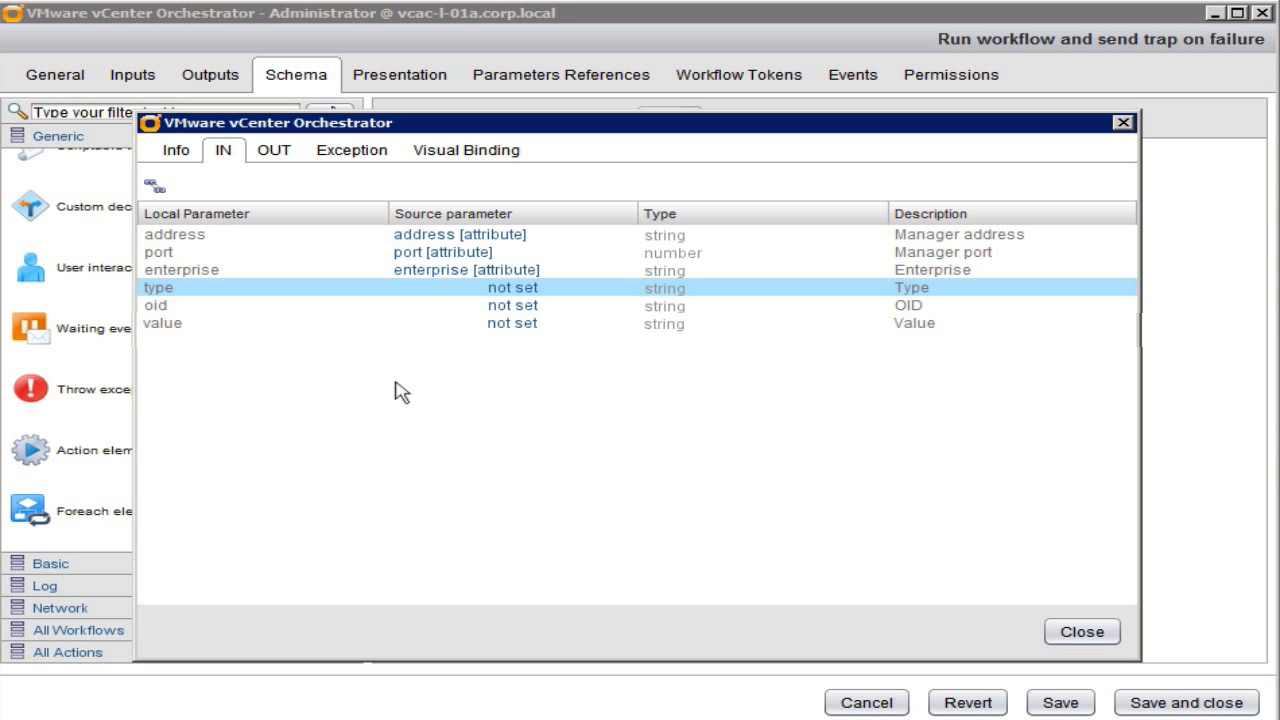
pyautogui.click(525, 290)
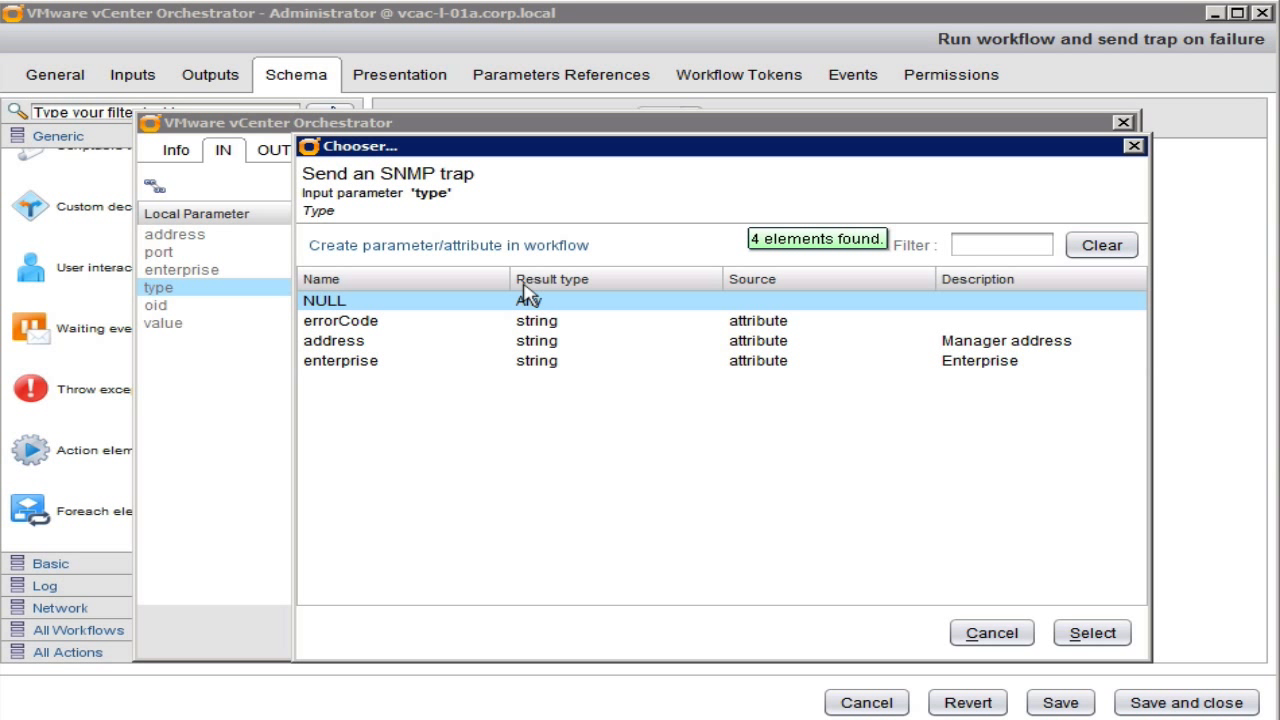
pyautogui.click(522, 250)
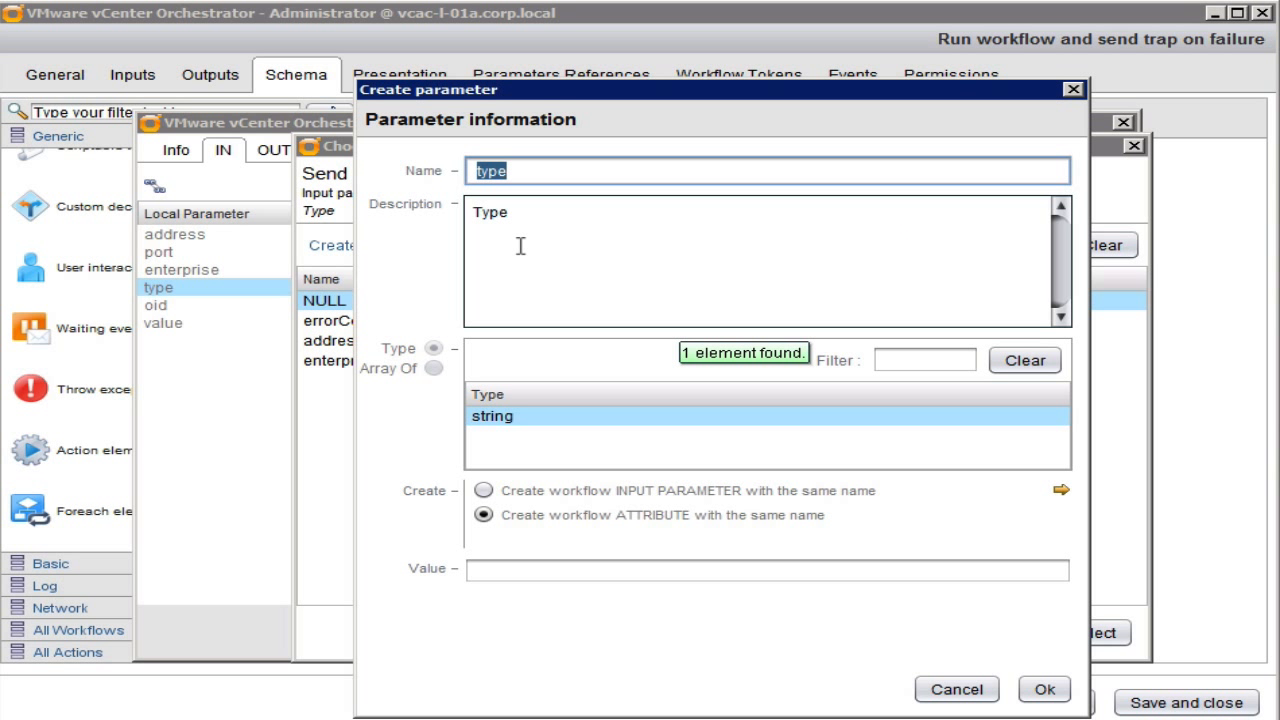
pyautogui.click(550, 572)
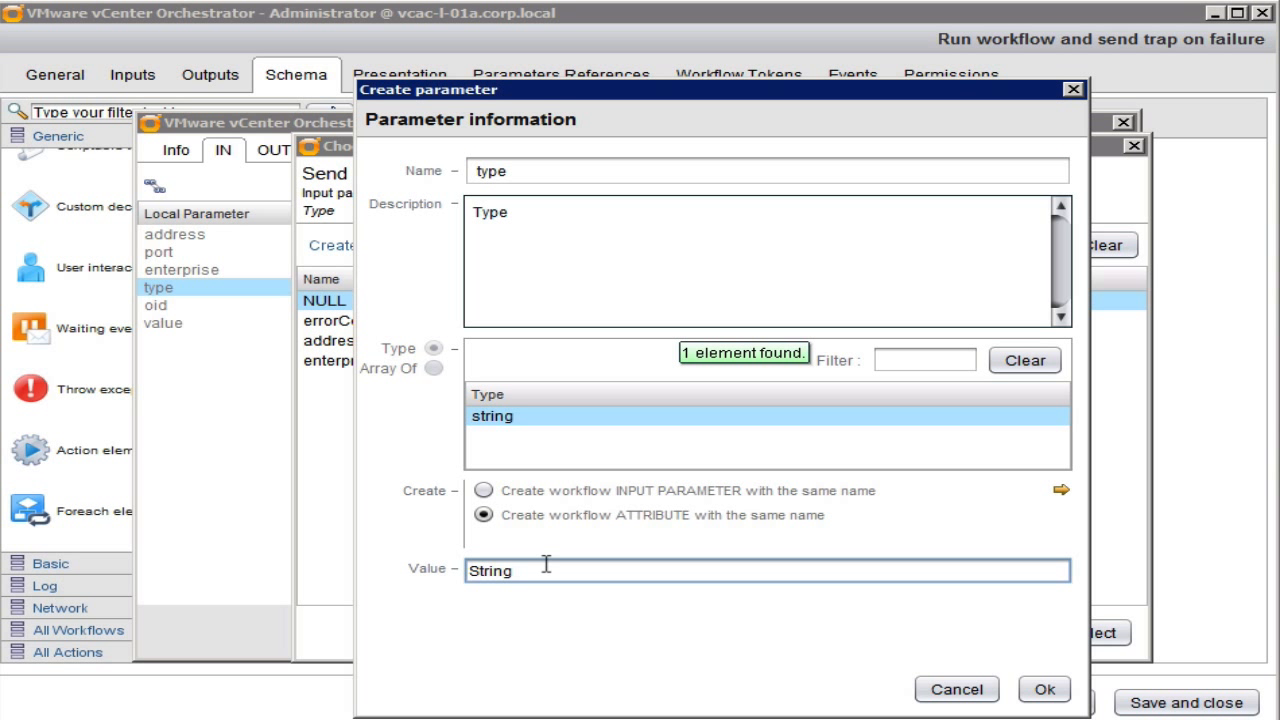
pyautogui.click(1045, 689)
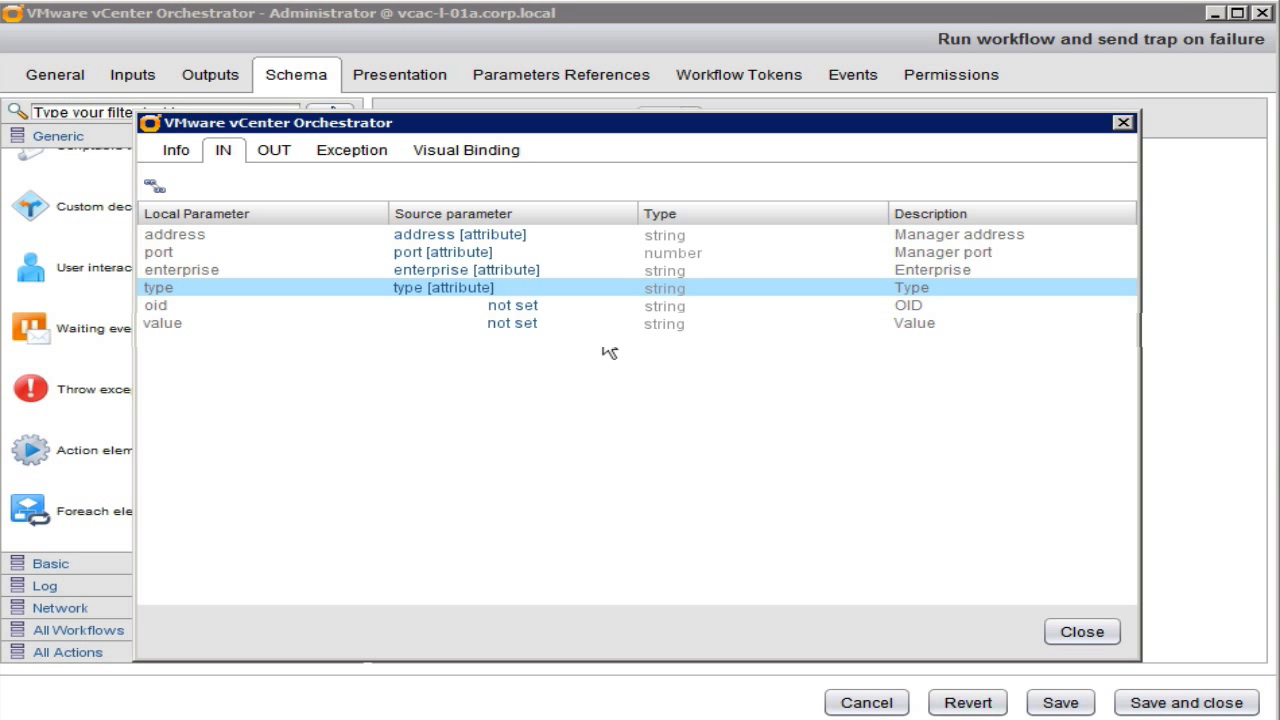
# - Bind the oid input to a new workflow attribute with the value 5.6.7.8
pyautogui.click(510, 307)
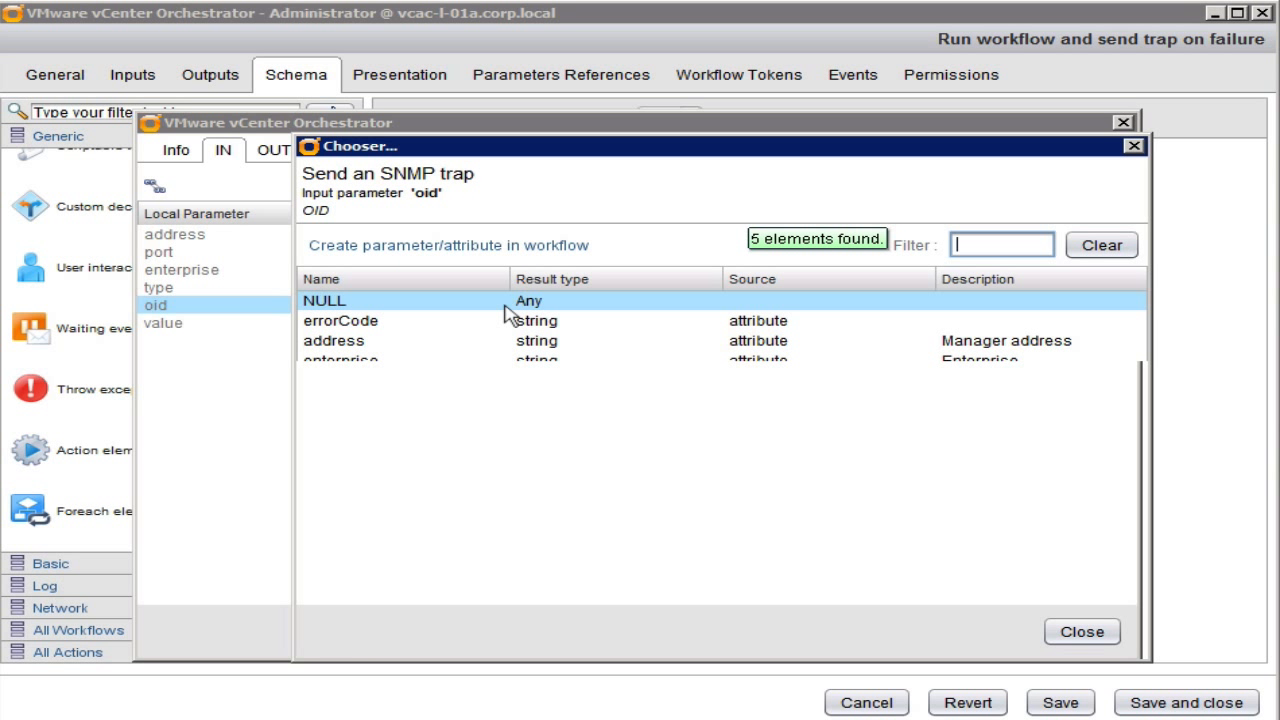
pyautogui.click(525, 255)
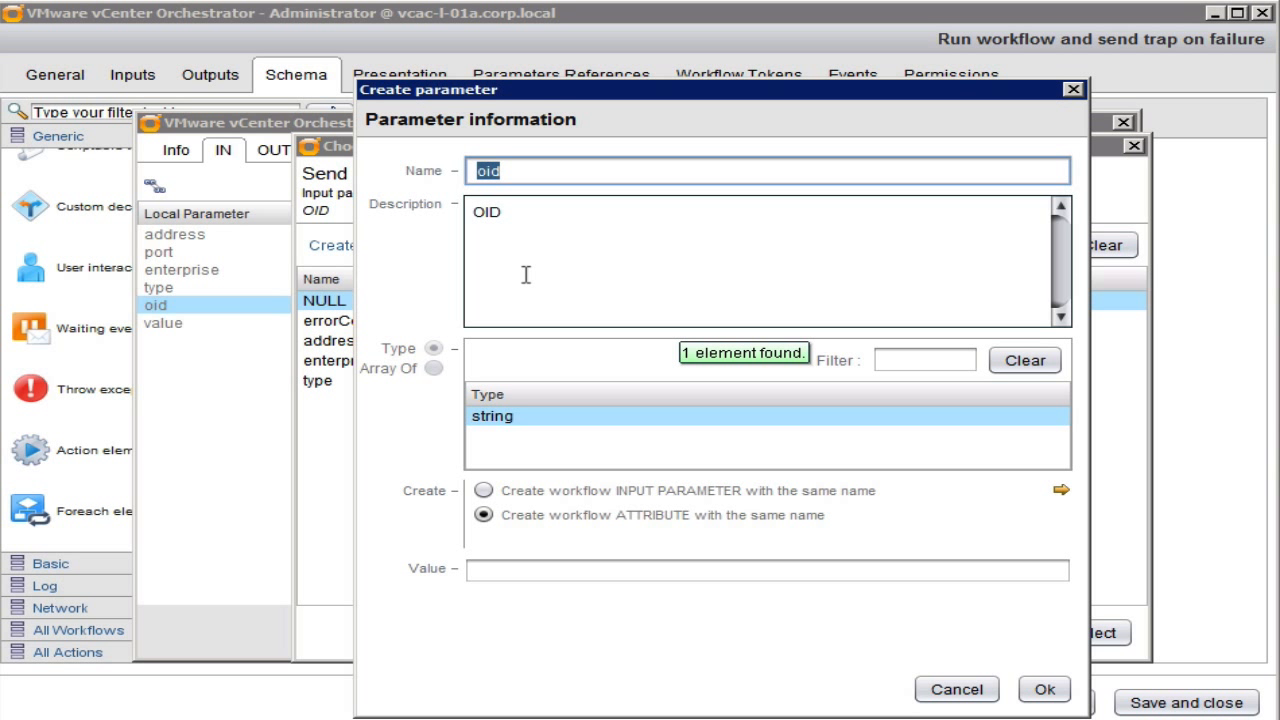
pyautogui.click(590, 570)
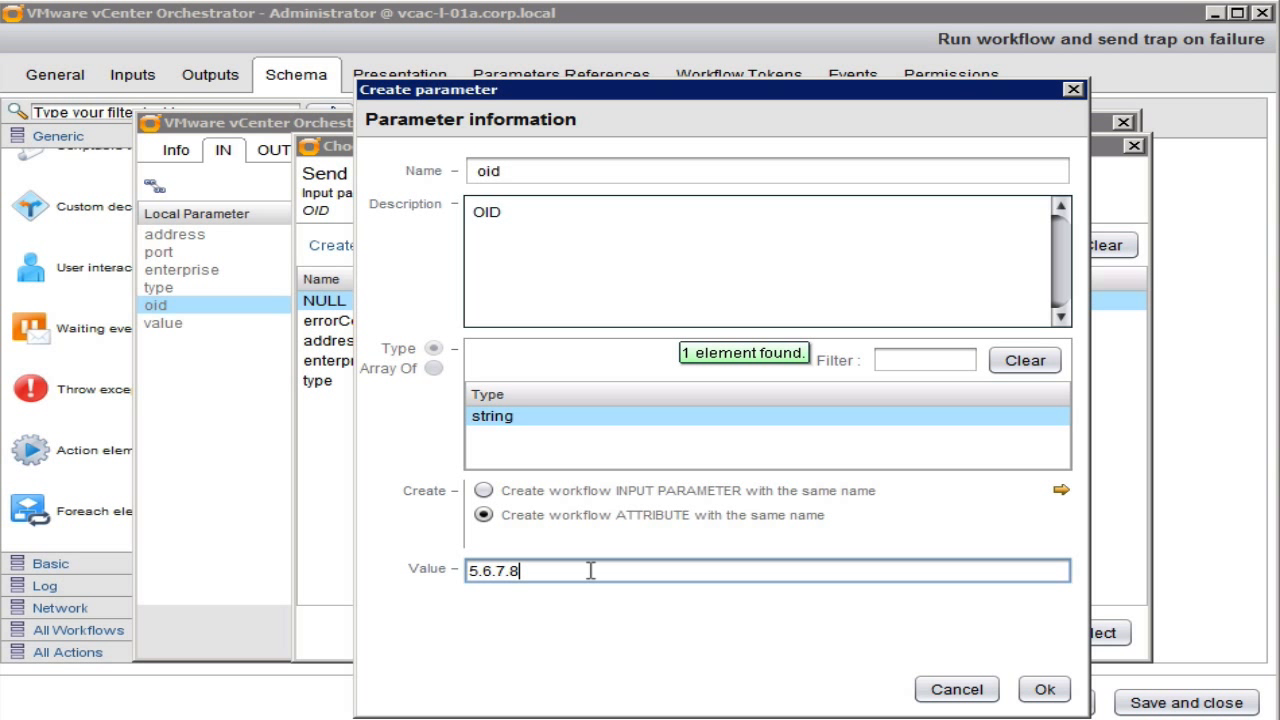
pyautogui.click(1045, 689)
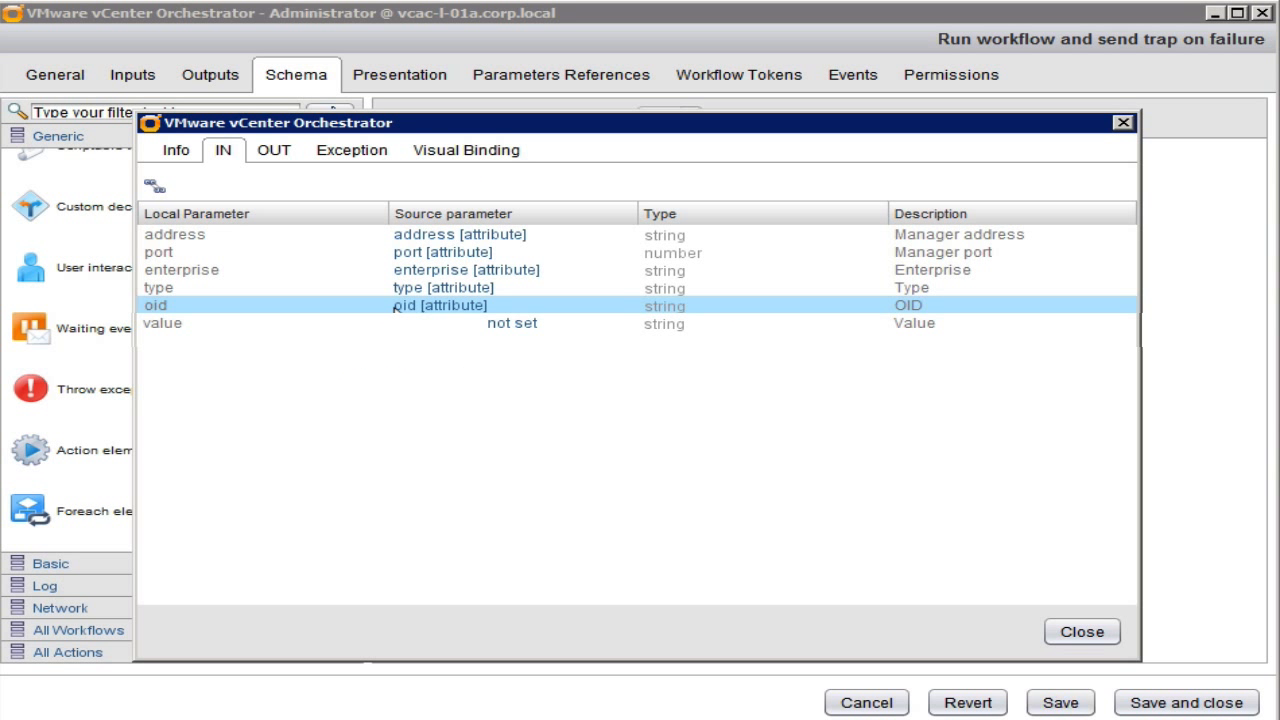
# - Bind the value input to the existing errorCode attribute and close the settings of Send an SNMP trap
pyautogui.click(512, 323)
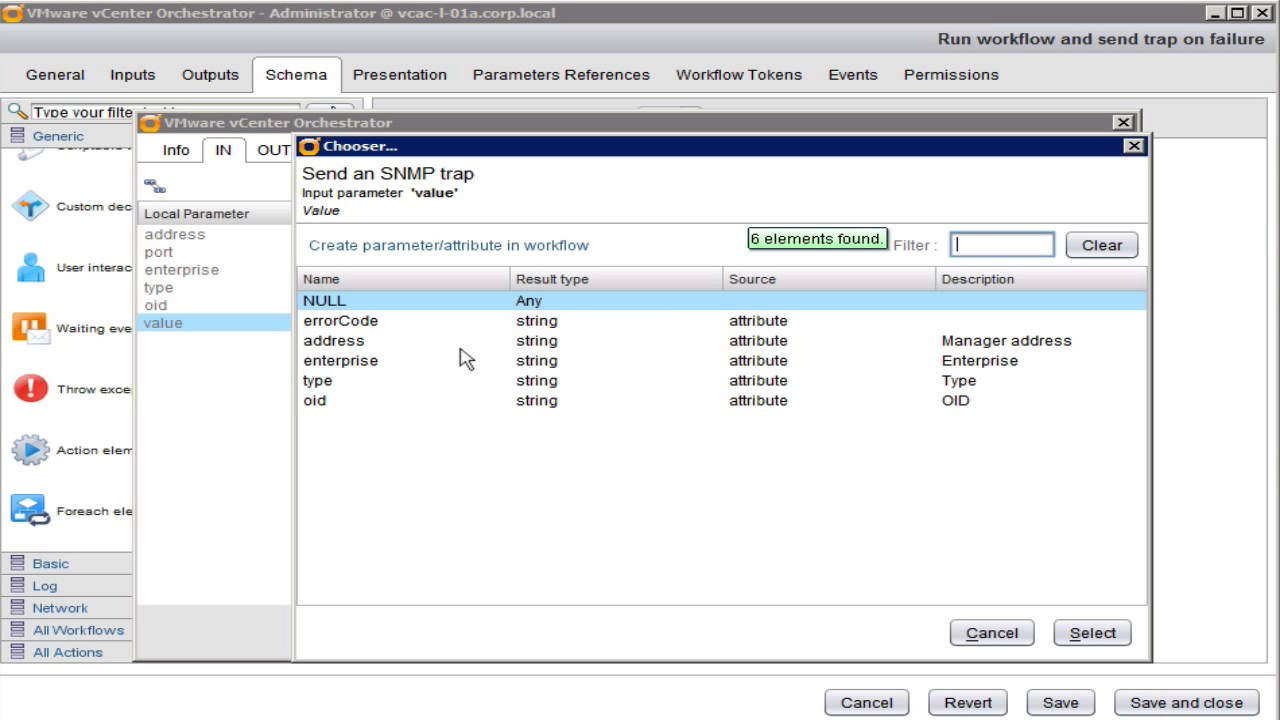
pyautogui.click(403, 322)
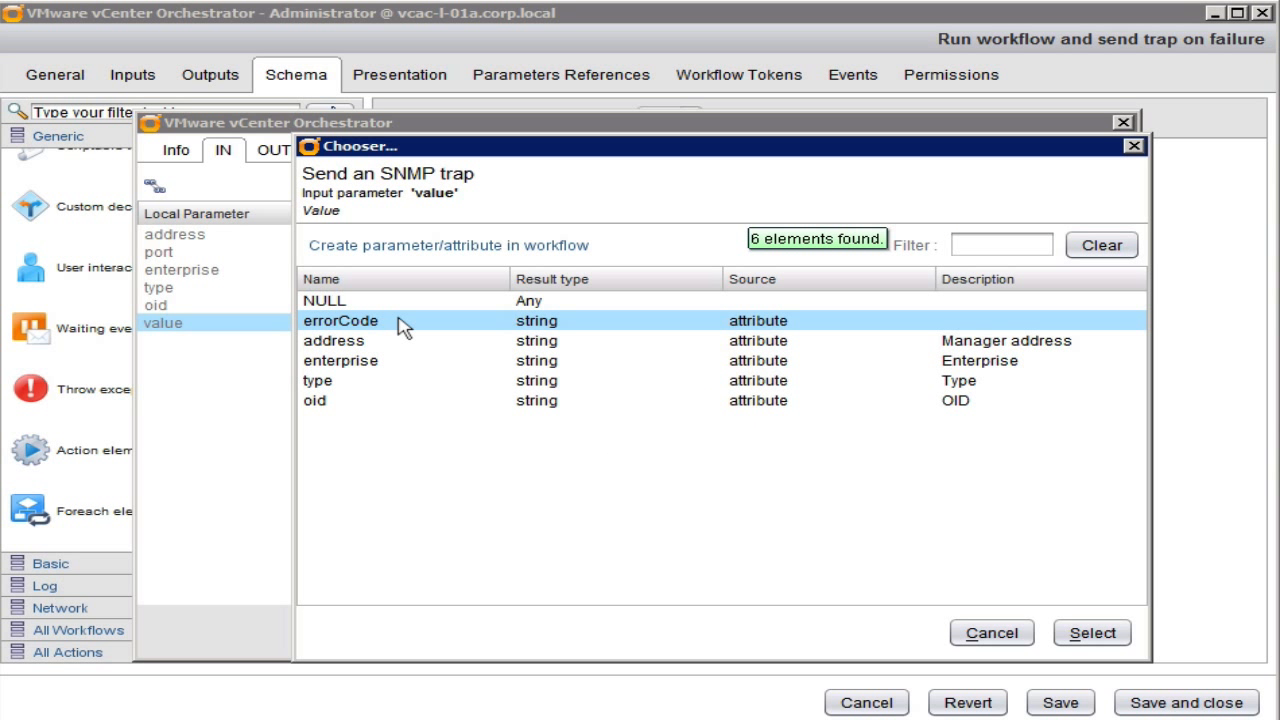
pyautogui.click(1092, 636)
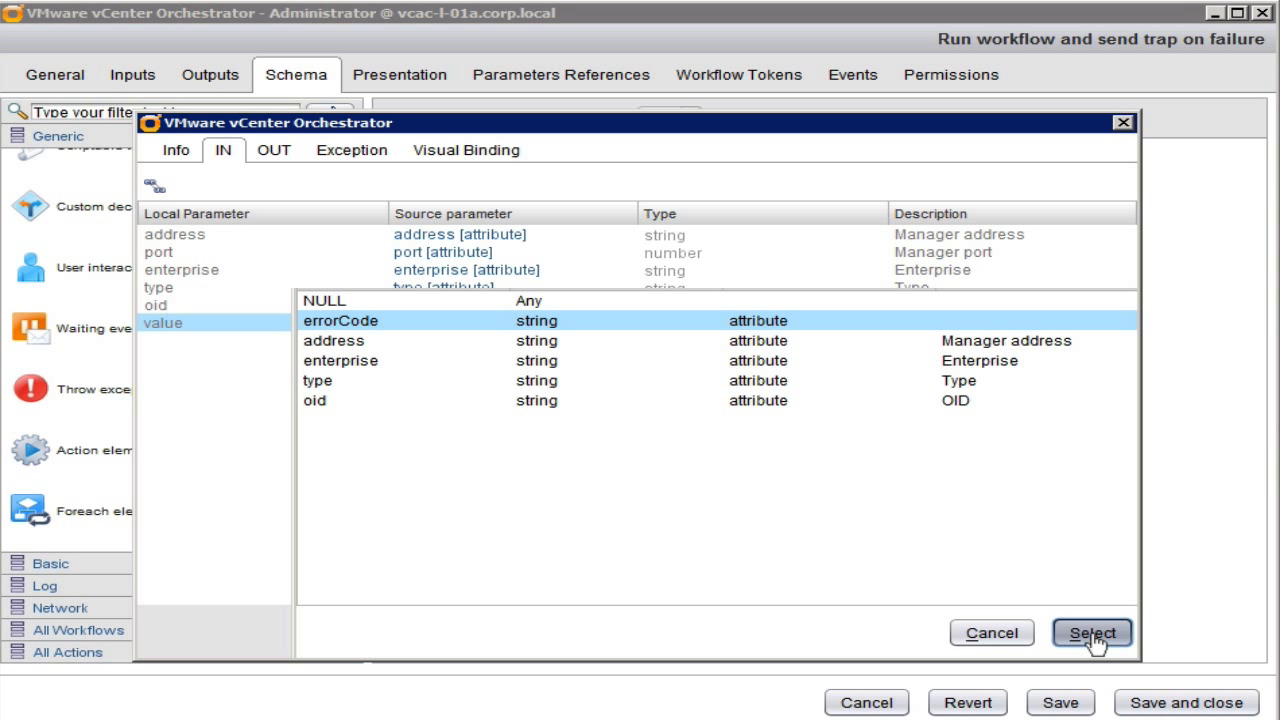
pyautogui.click(1094, 638)
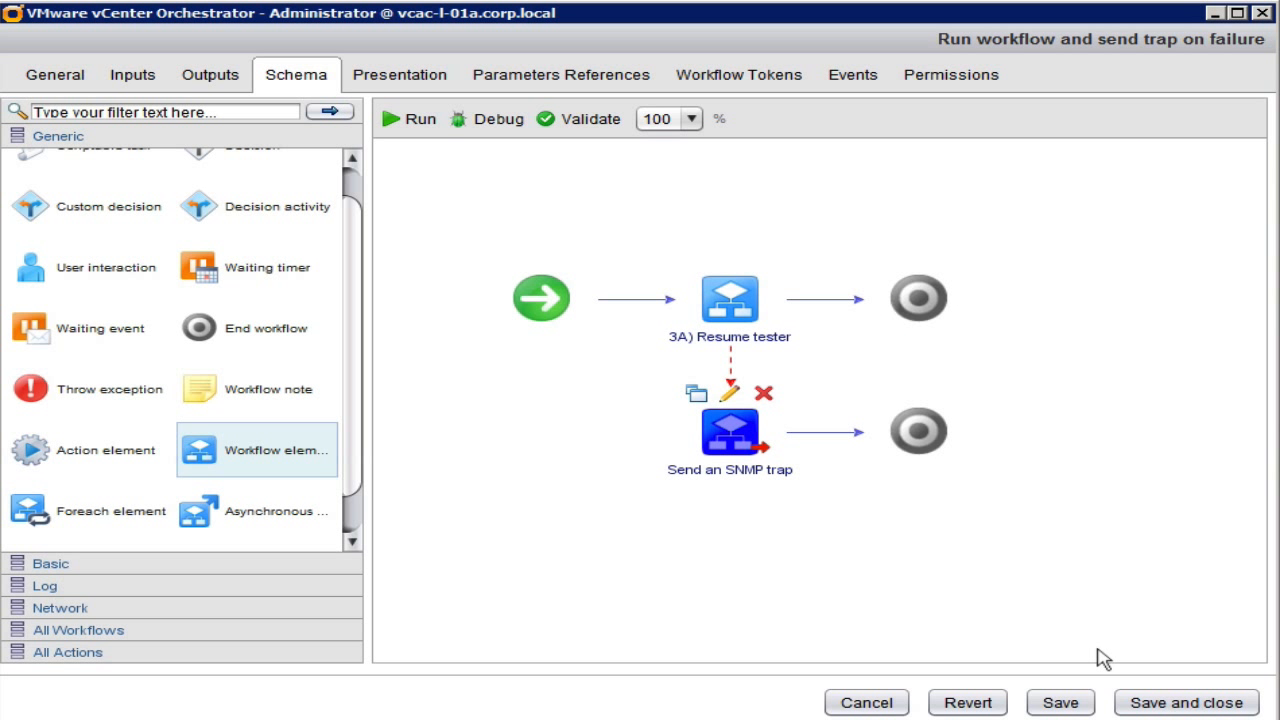
# - Save the Run workflow and send trap on failure workflow and validate it
pyautogui.click(1069, 706)
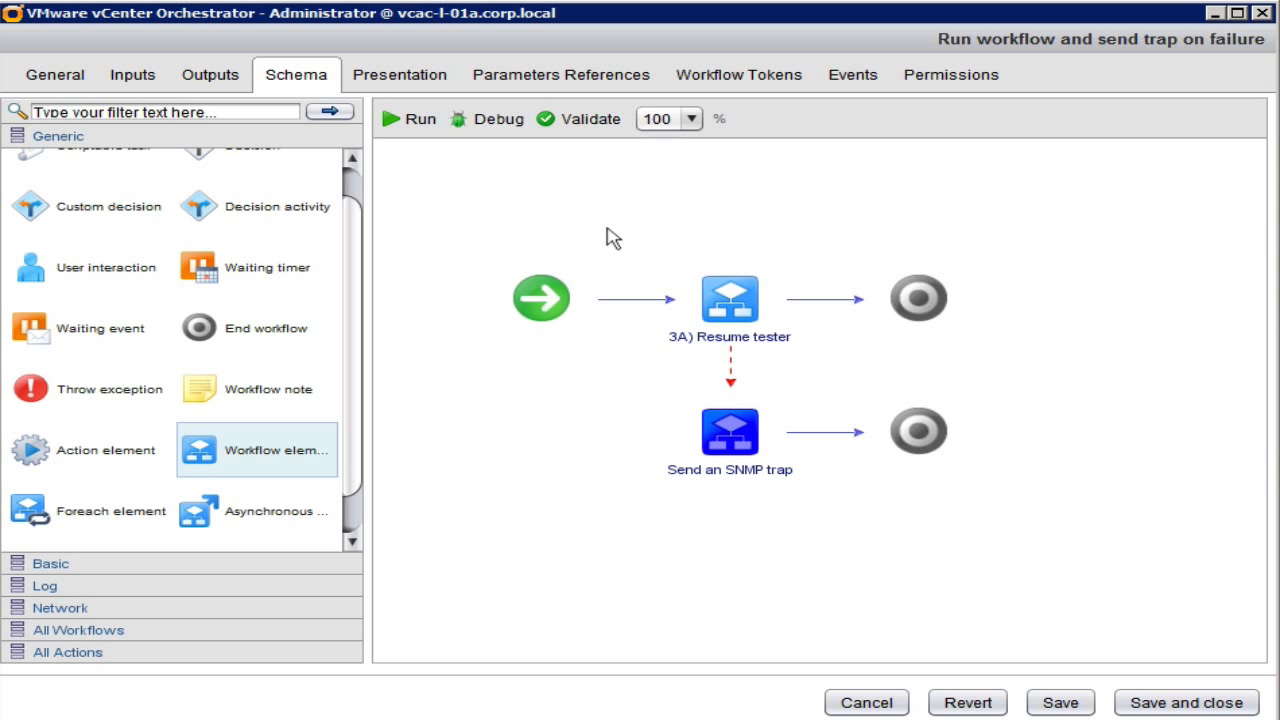
pyautogui.click(591, 122)
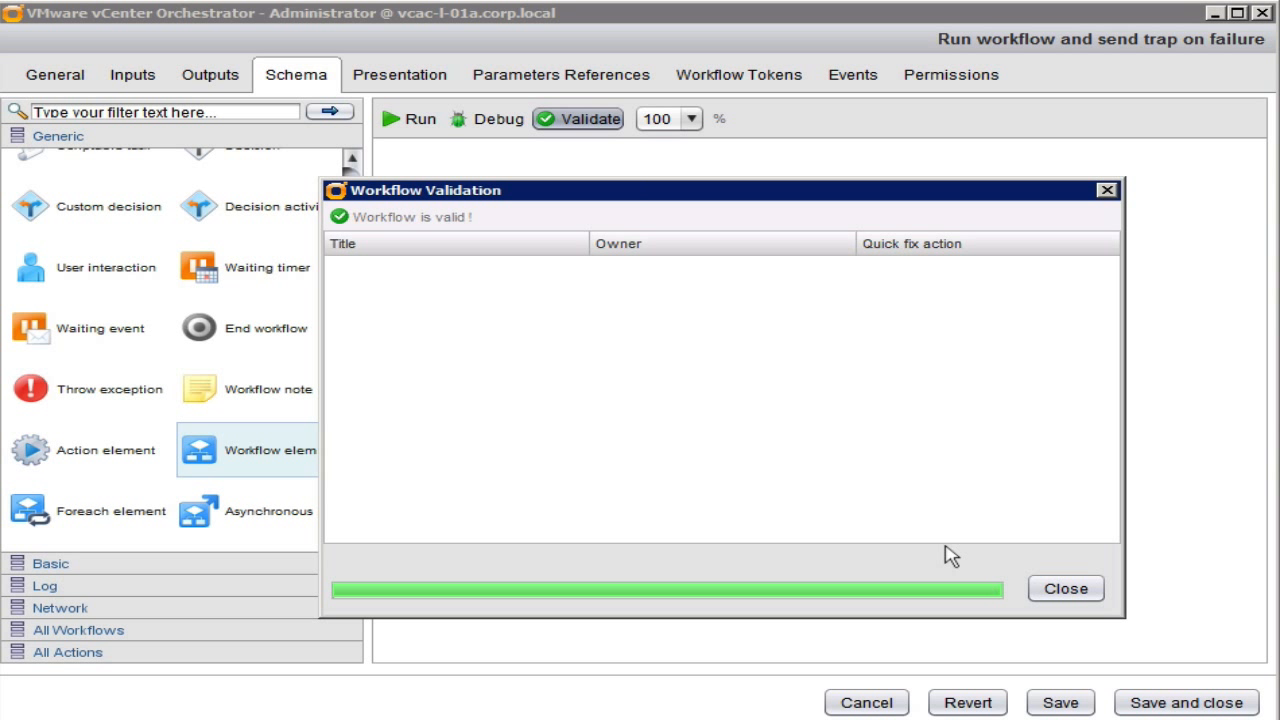
pyautogui.click(1066, 590)
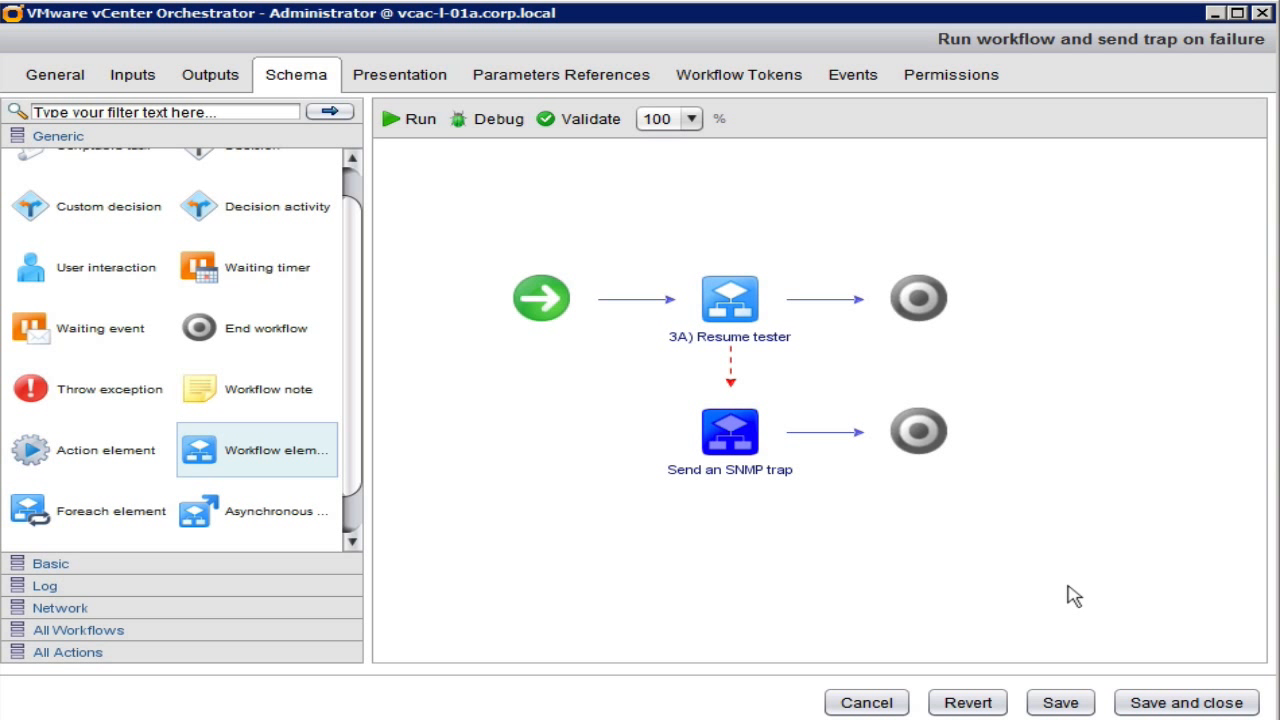
# - Review the workflow's attributes and general information, and save and close the workflow
pyautogui.click(72, 84)
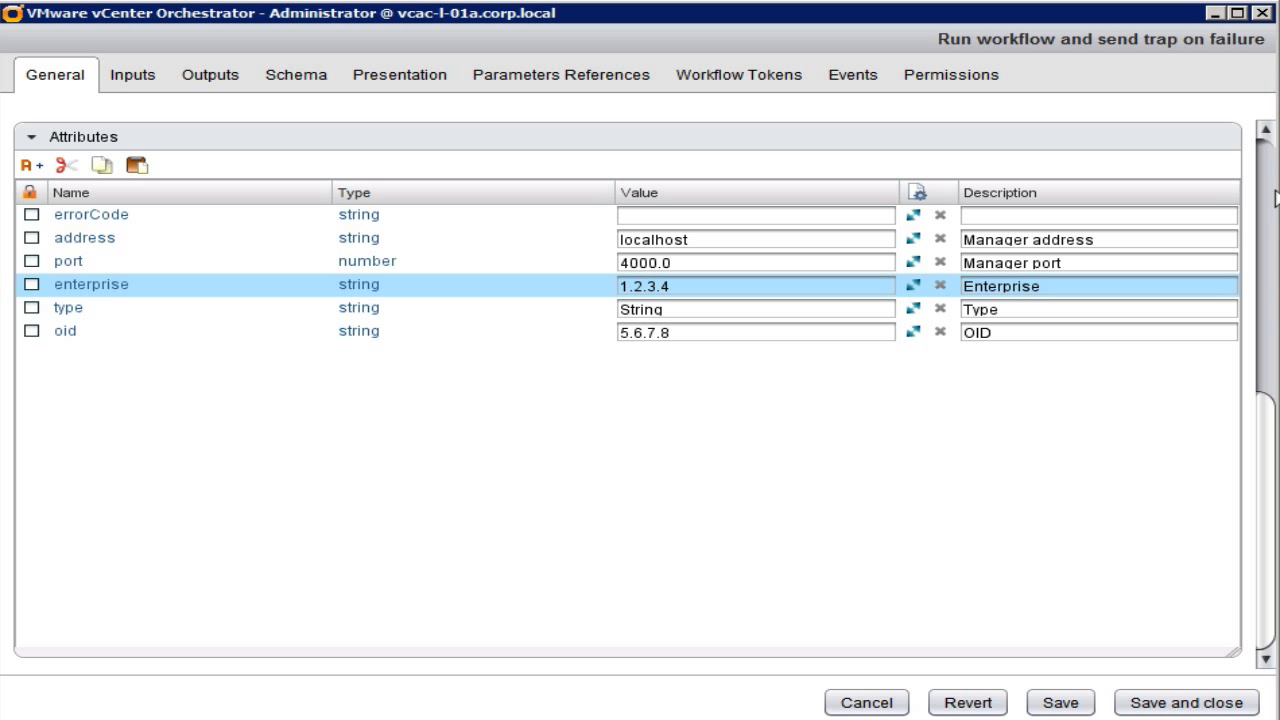
pyautogui.click(1269, 182)
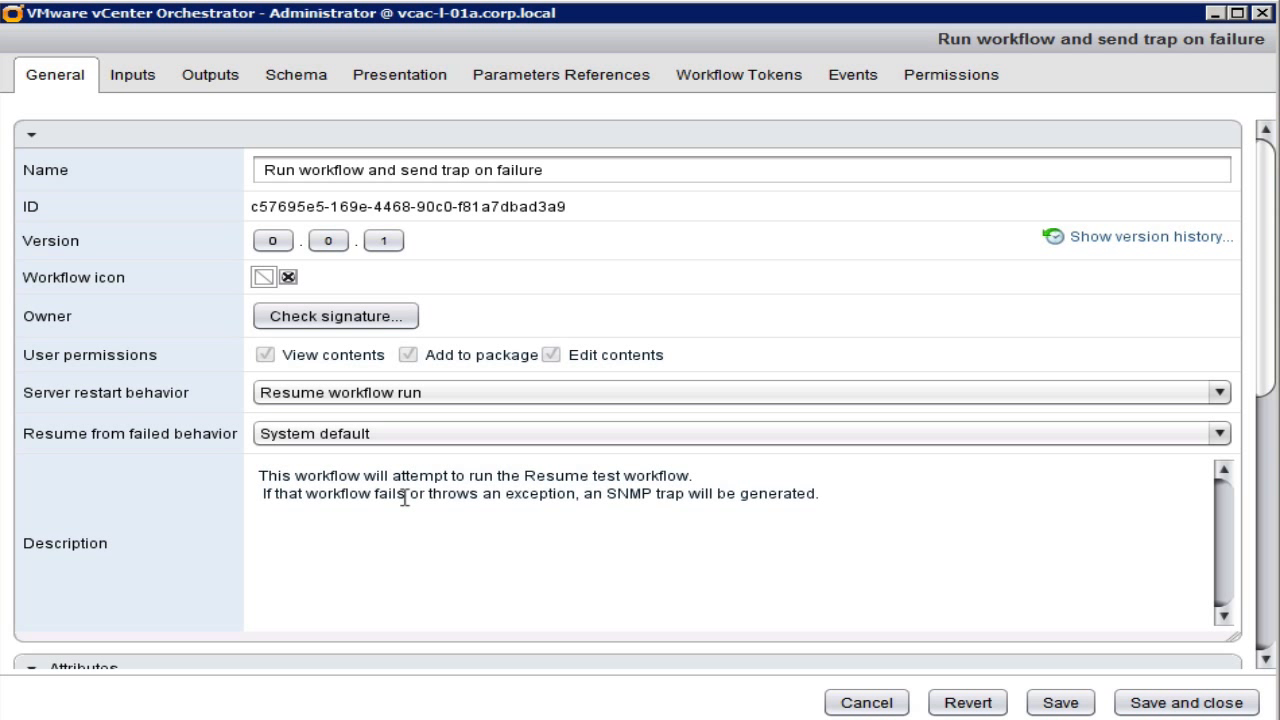
pyautogui.click(1145, 705)
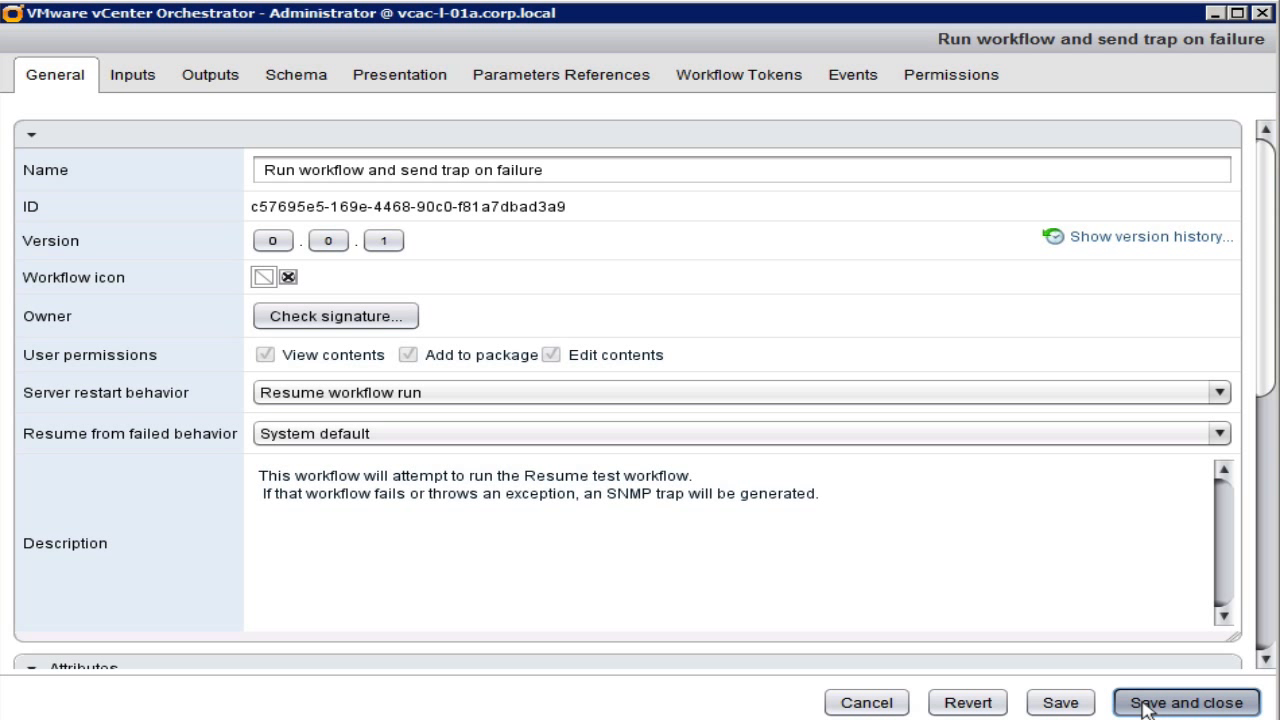
pyautogui.click(986, 476)
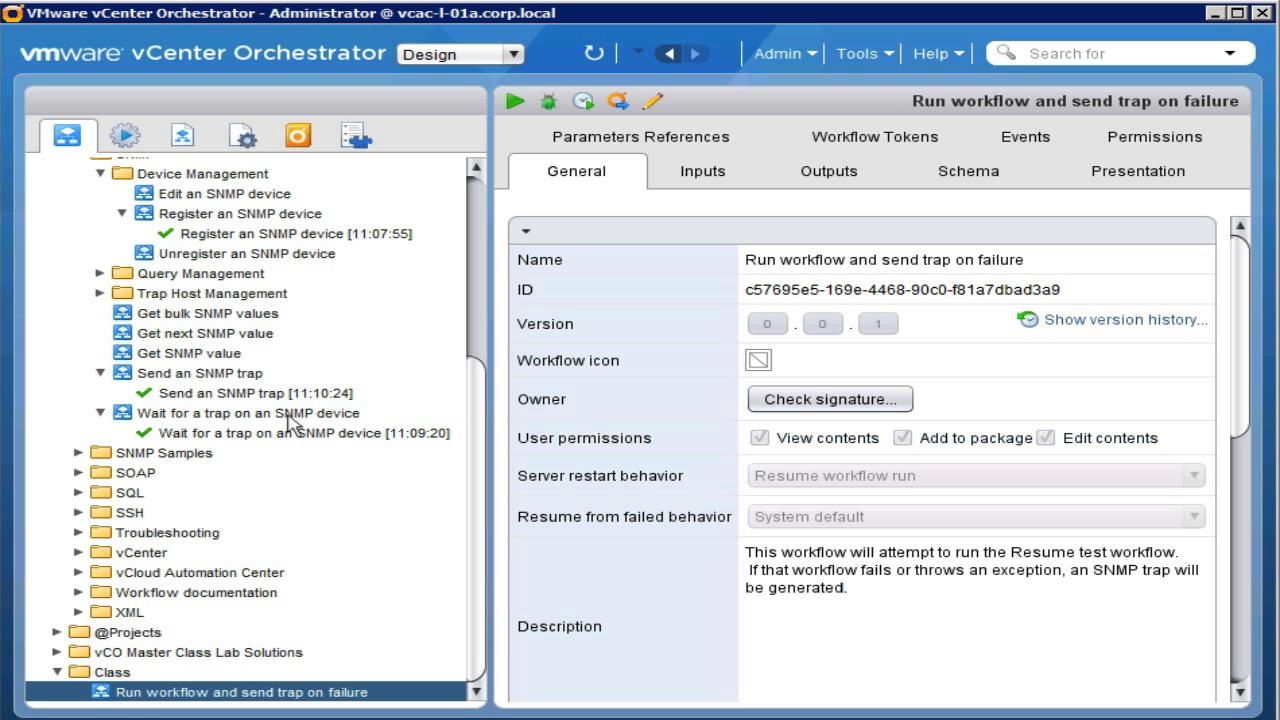
# - Rerun the earlier Wait for a trap on an SNMP device run with Local SNMP device and an empty OID
pyautogui.click(266, 435)
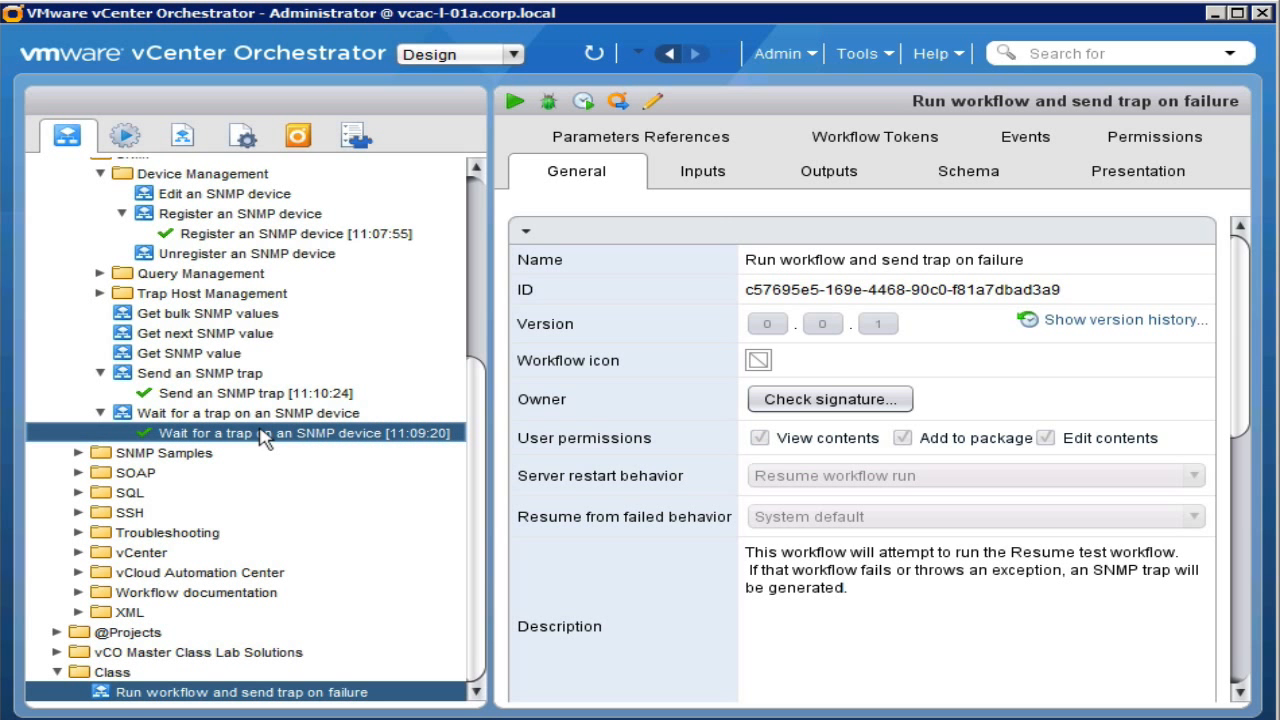
pyautogui.rightClick(262, 438)
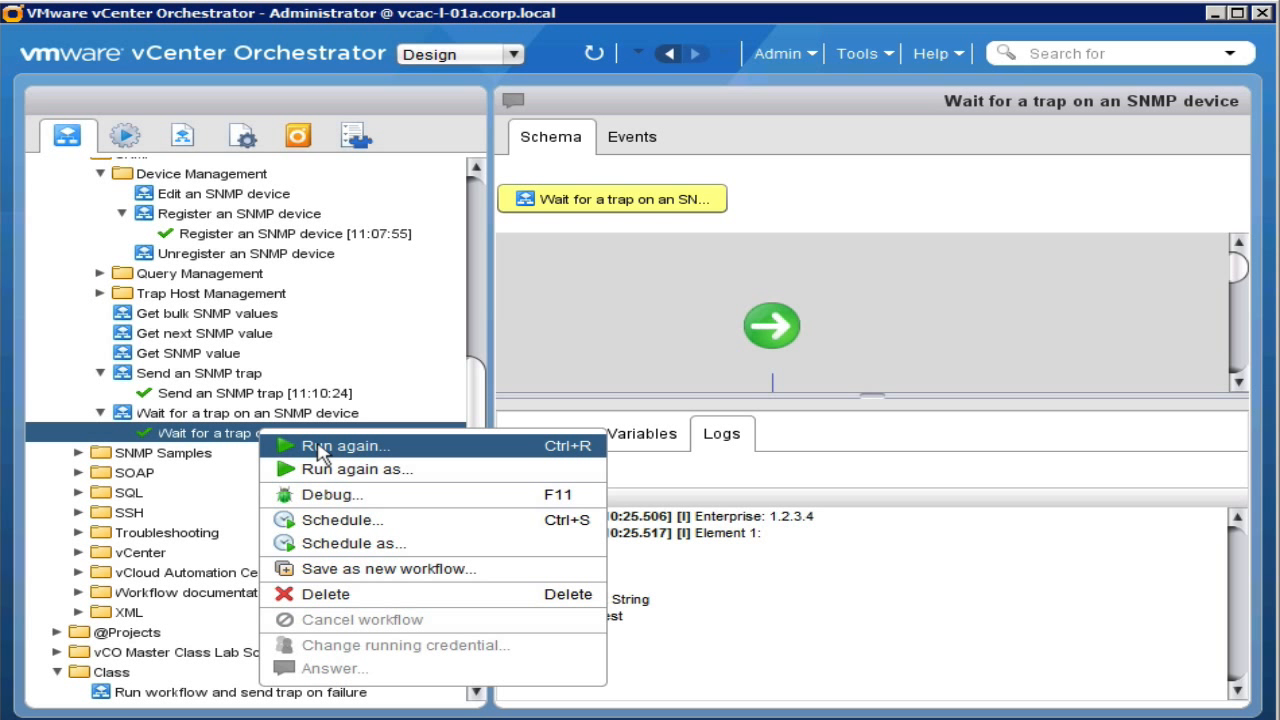
pyautogui.click(310, 447)
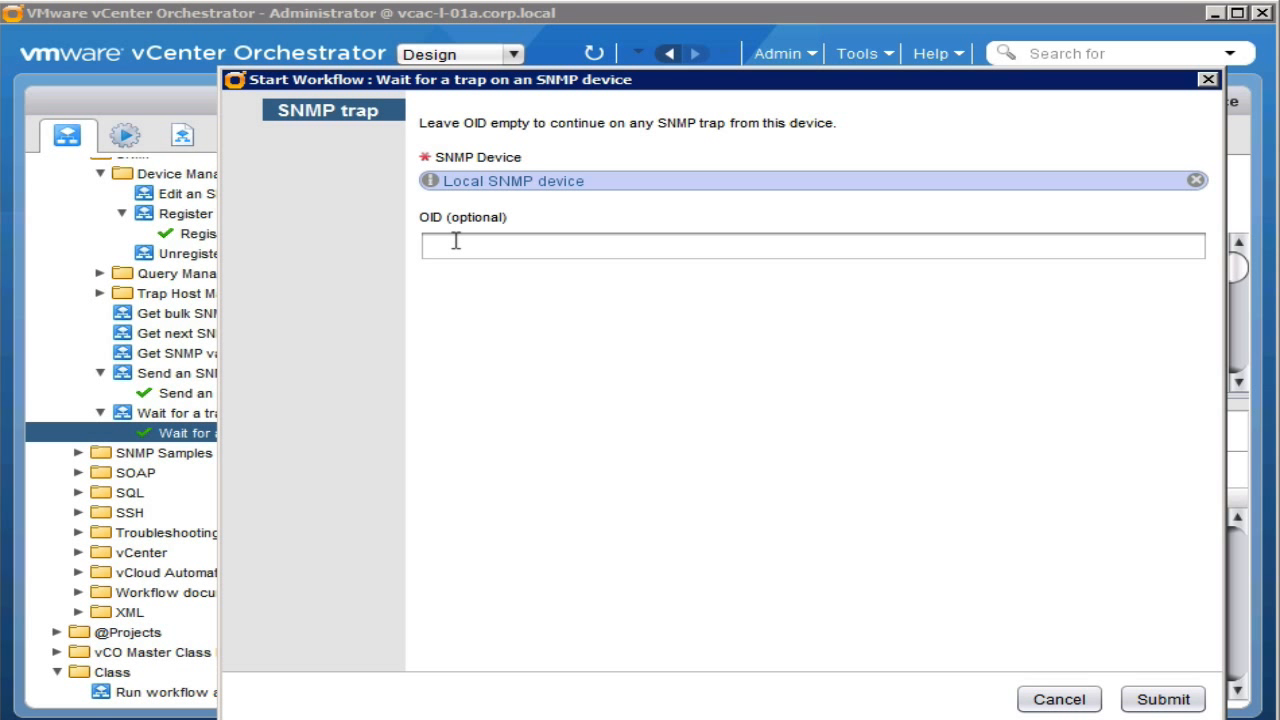
pyautogui.click(1178, 704)
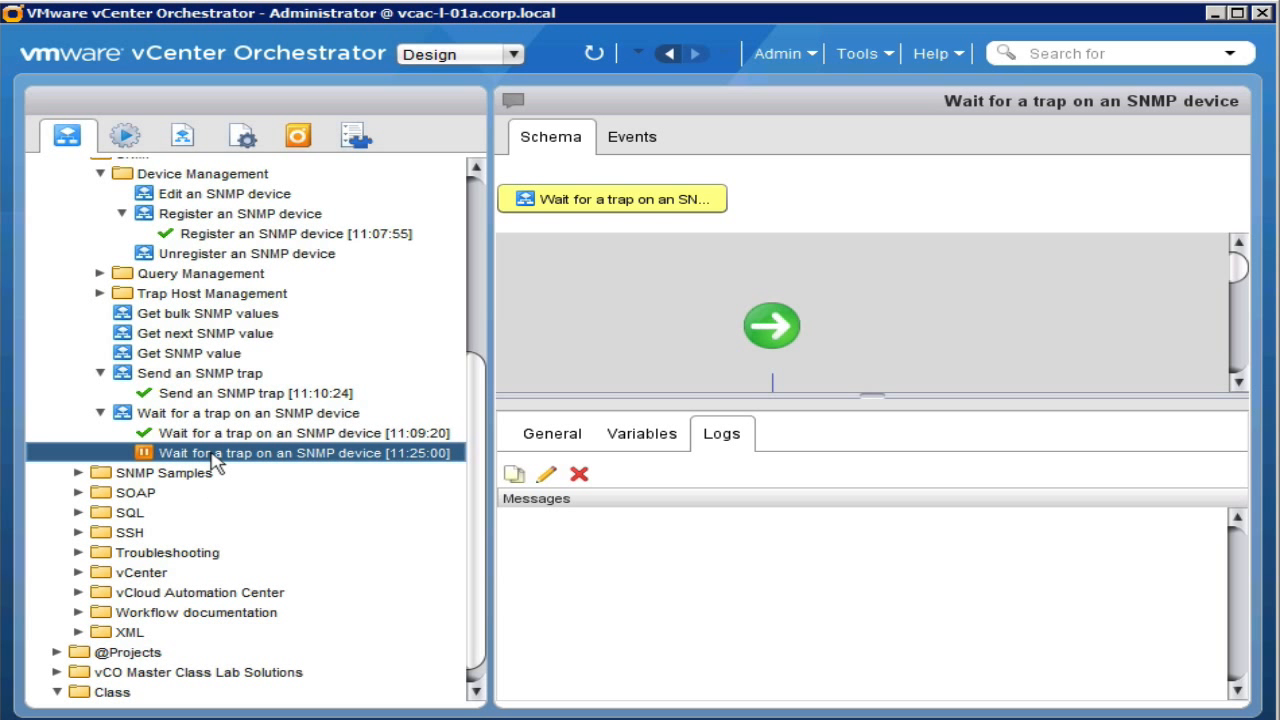
# - Start Run workflow and send trap on failure with Shall the workflow fail? set to Yes, and check the newest trap listener run's log
pyautogui.scroll(-1, 484, 600)
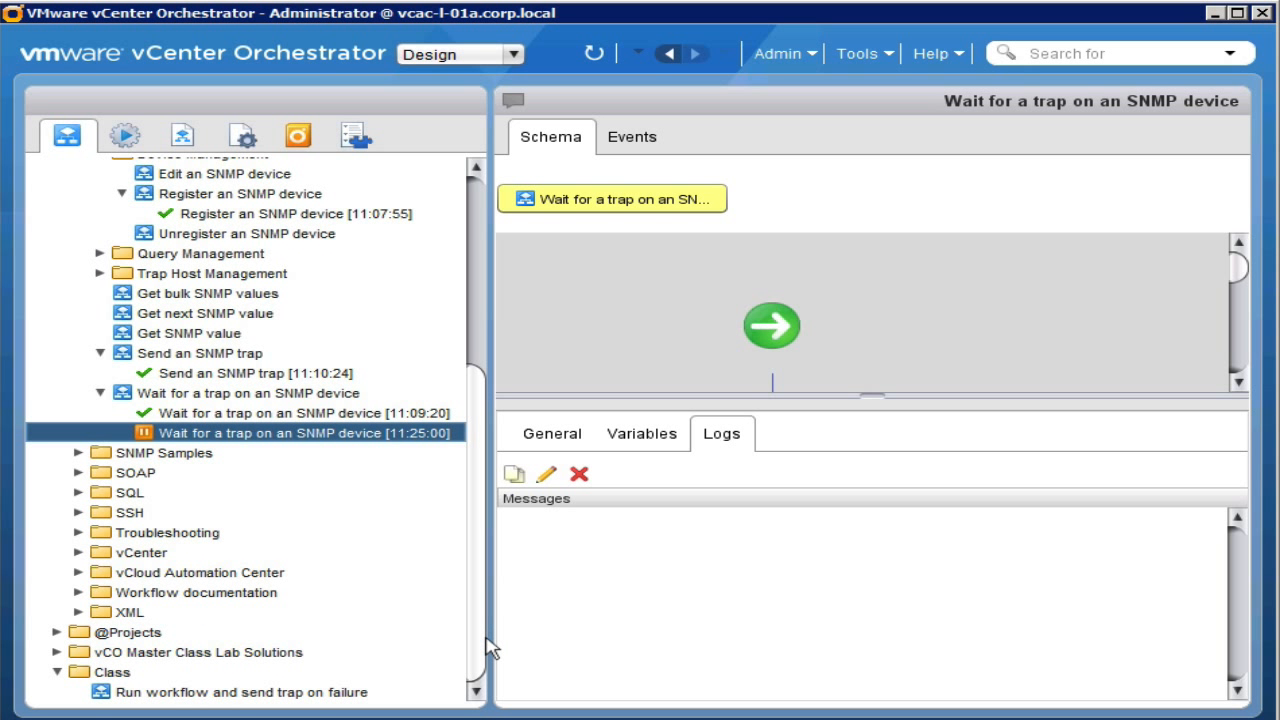
pyautogui.click(301, 699)
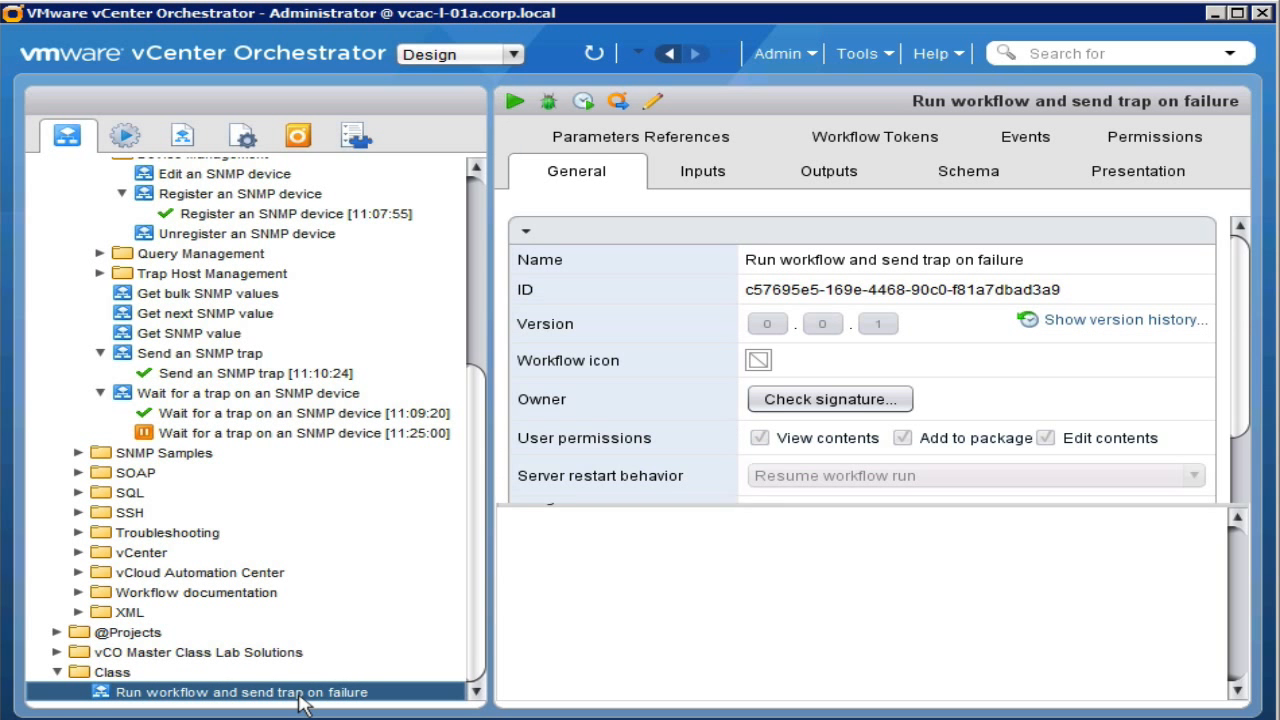
pyautogui.rightClick(301, 699)
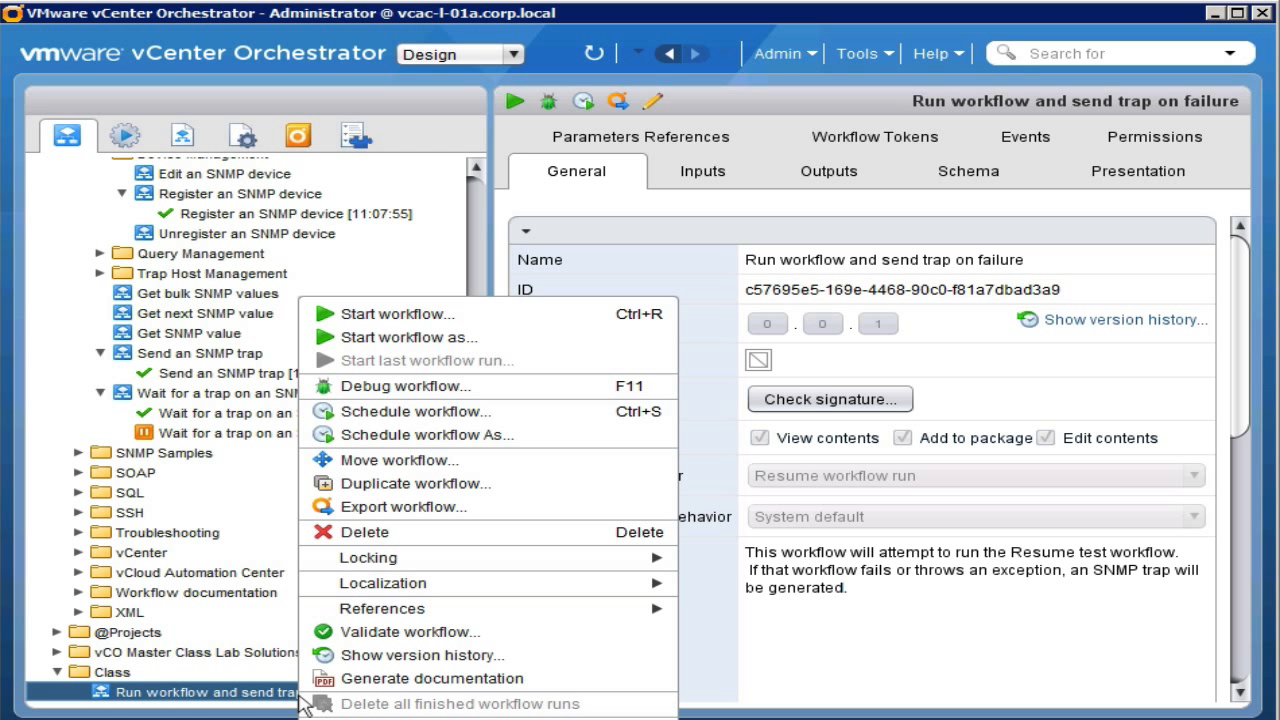
pyautogui.click(447, 322)
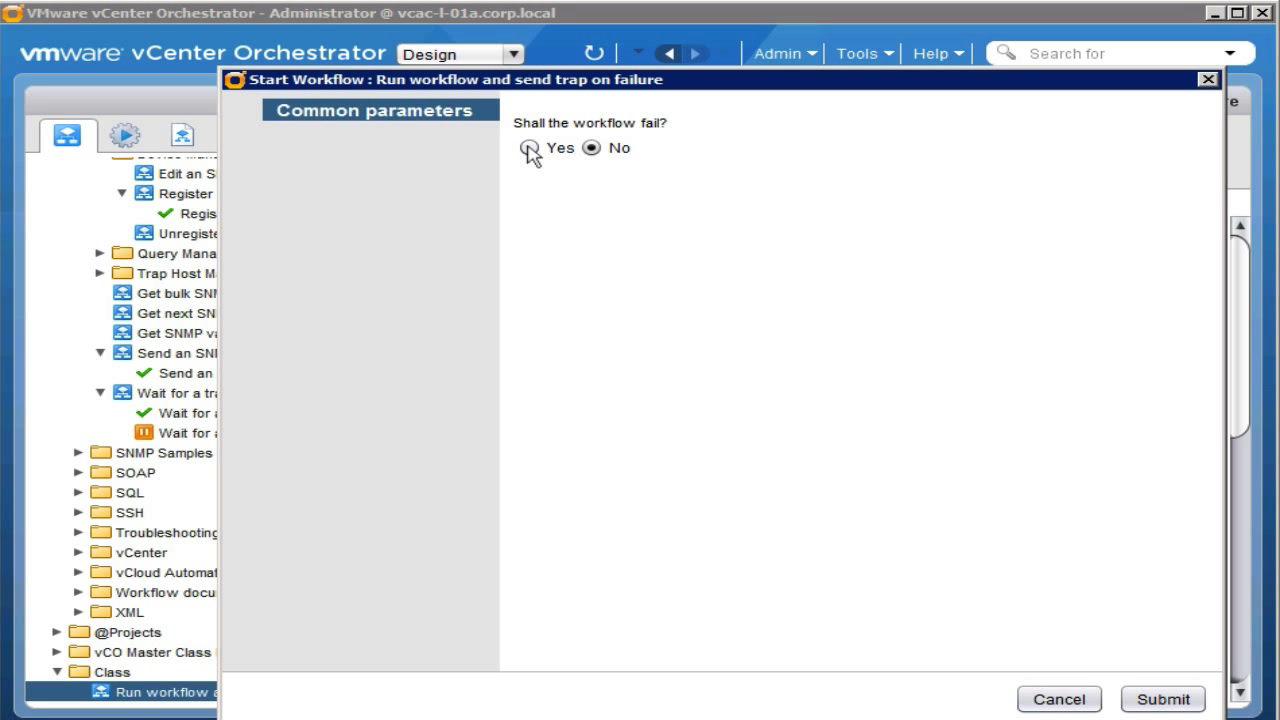
pyautogui.click(529, 148)
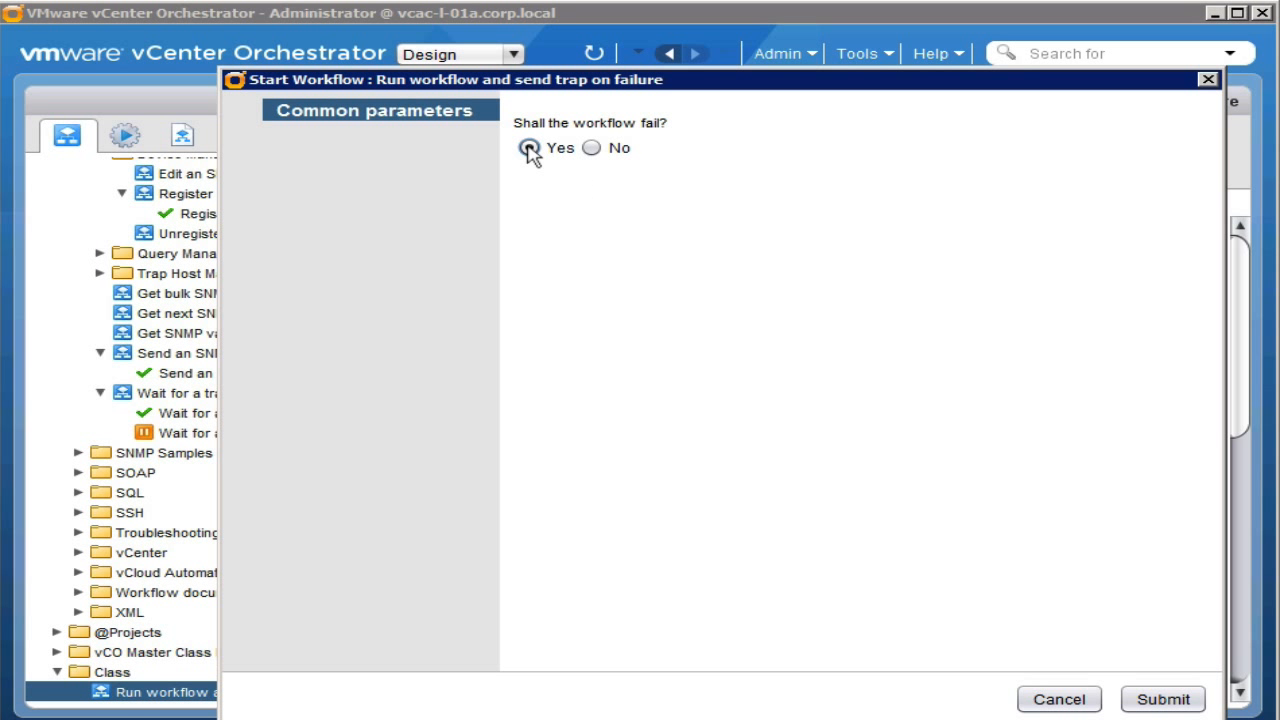
pyautogui.click(1162, 700)
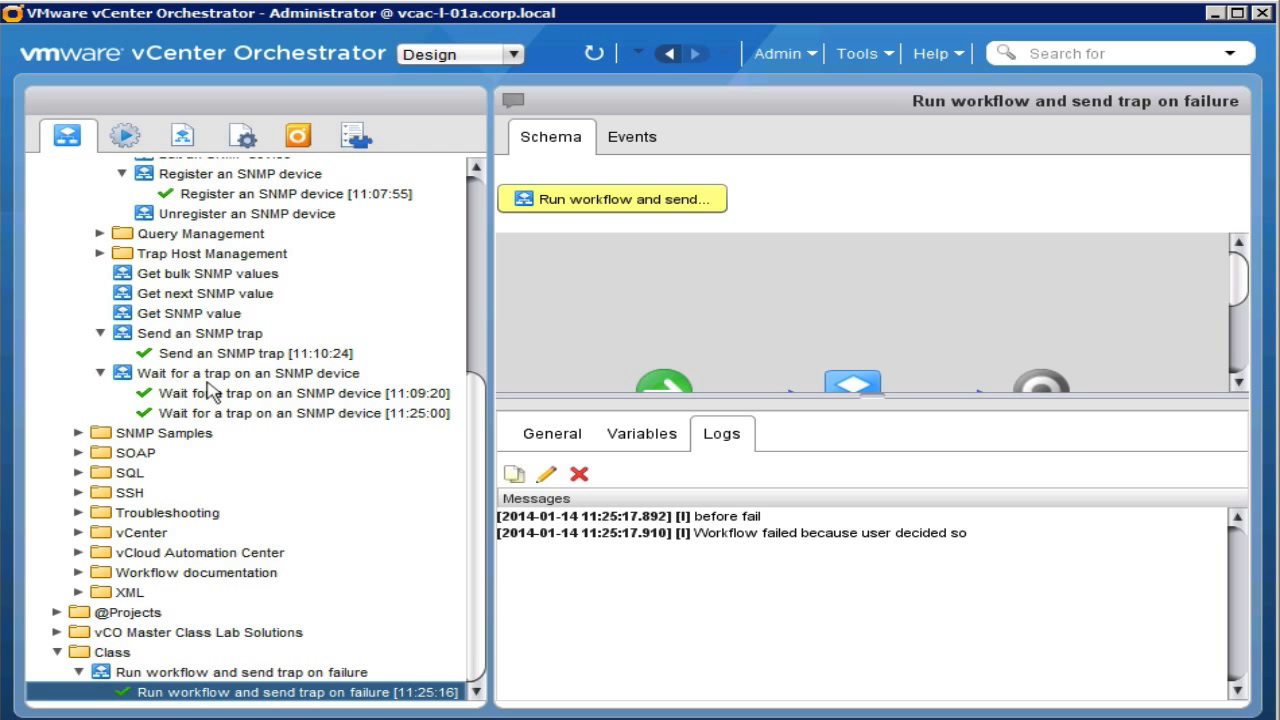
pyautogui.click(234, 416)
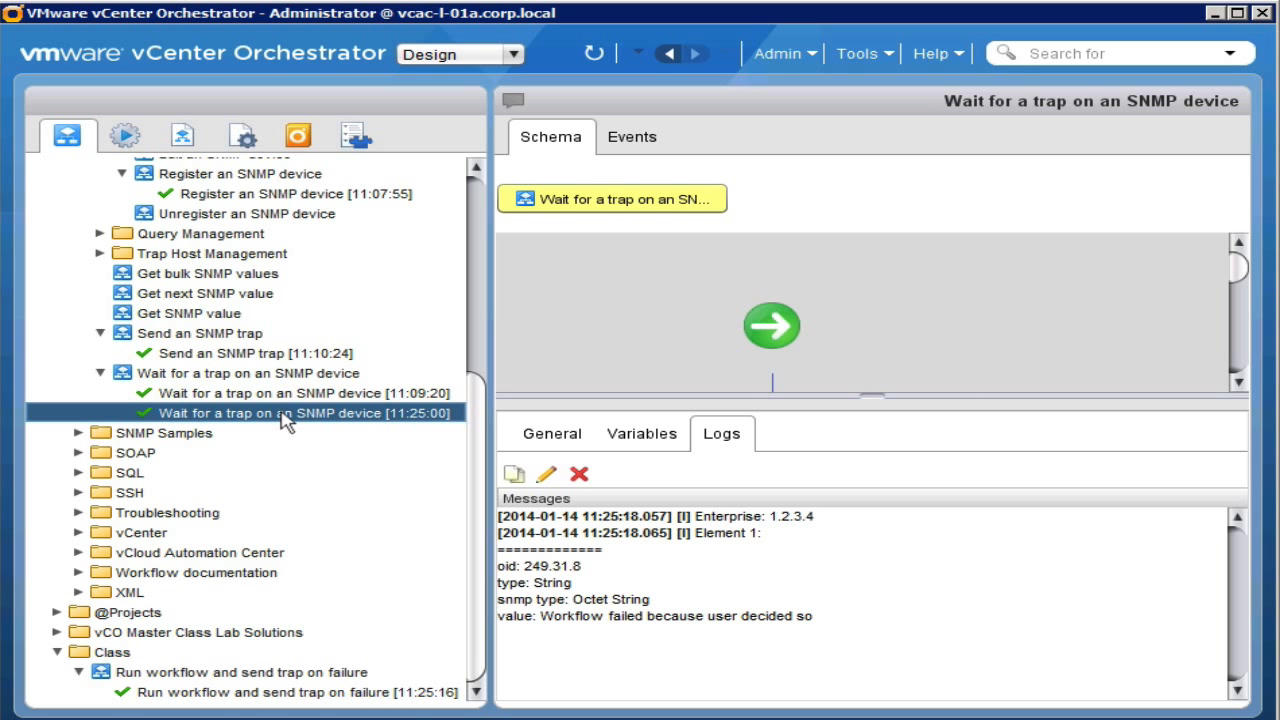